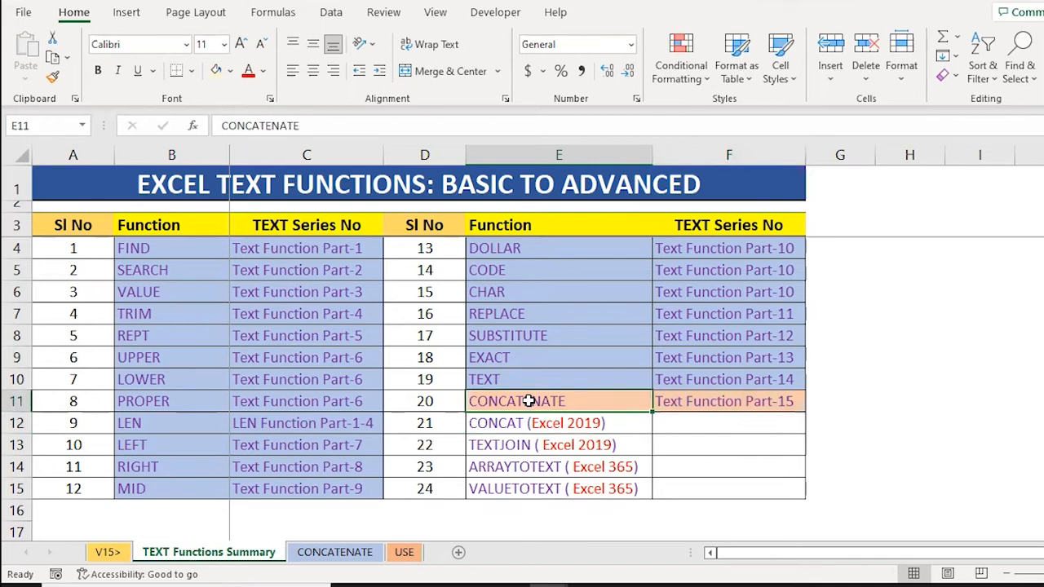
- Look through the CONCATENATE sheet, from the function description and syntax down to examples 4 and 5
click(343, 554)
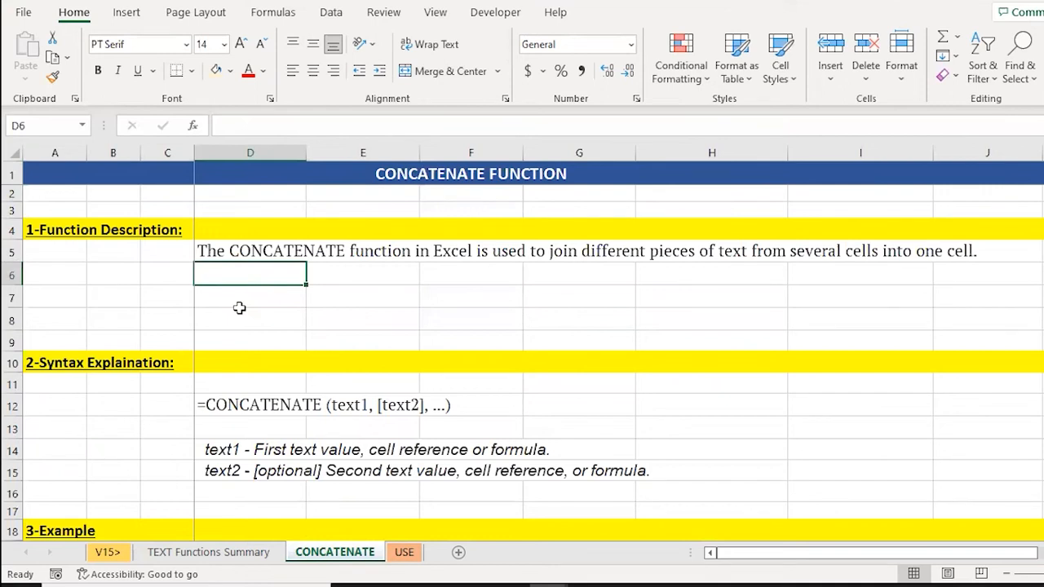
key(Down)
key(Down)
key(Down)
key(Down)
key(Down)
key(Down)
key(Down)
key(Down)
key(Down)
key(Down)
key(Down)
key(Down)
key(Down)
key(Down)
key(Down)
key(Down)
key(Down)
key(Down)
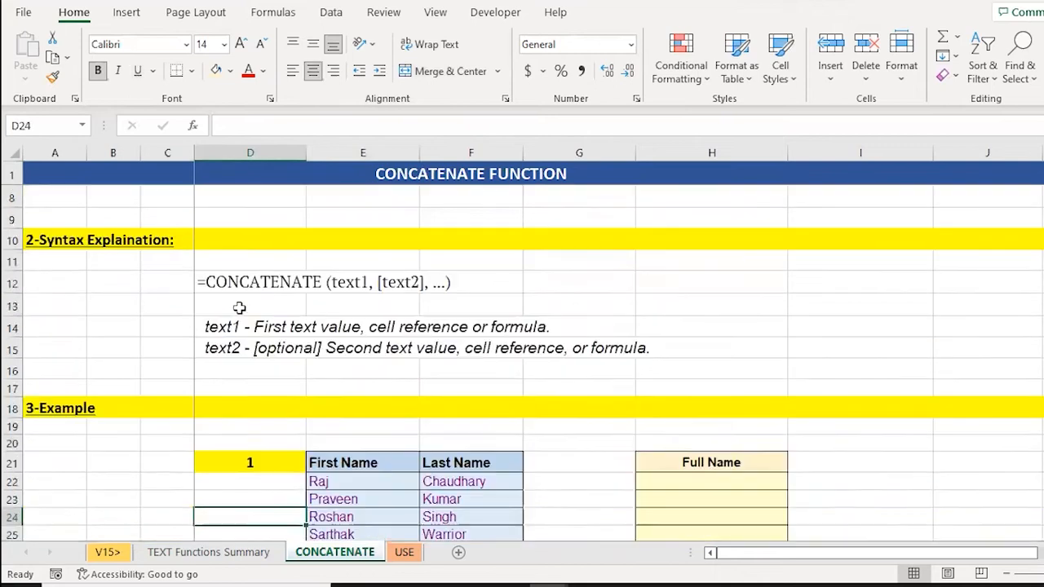
key(Down)
key(Down)
key(Down)
key(Down)
key(Down)
key(Down)
key(Down)
key(Down)
key(Down)
key(Down)
key(Down)
key(Down)
key(Down)
key(Down)
key(Down)
key(Down)
key(Down)
key(Down)
key(Down)
key(Down)
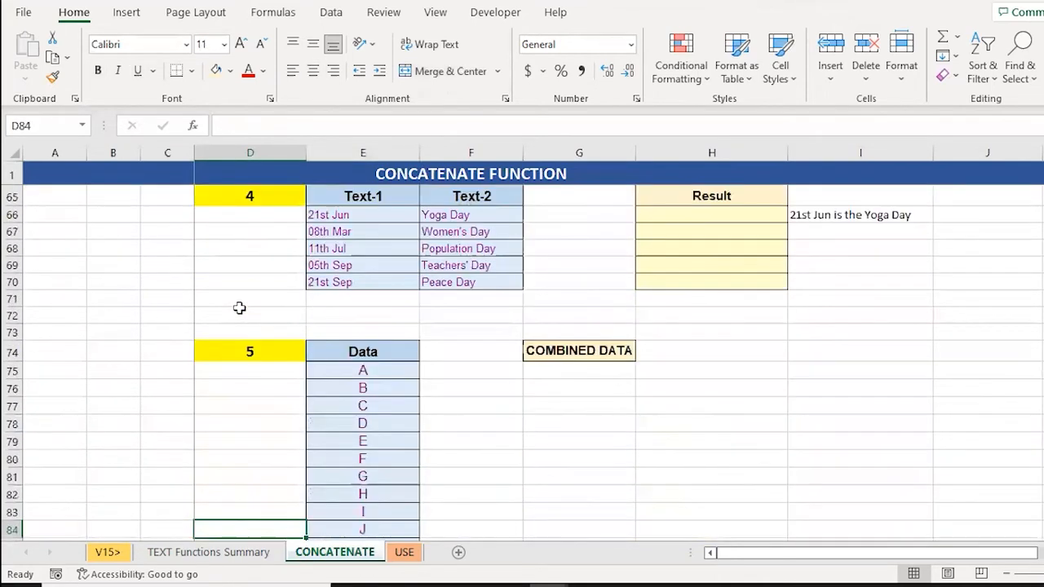
- Look over the practical company examples on the USE sheet and return to its beginning
click(404, 552)
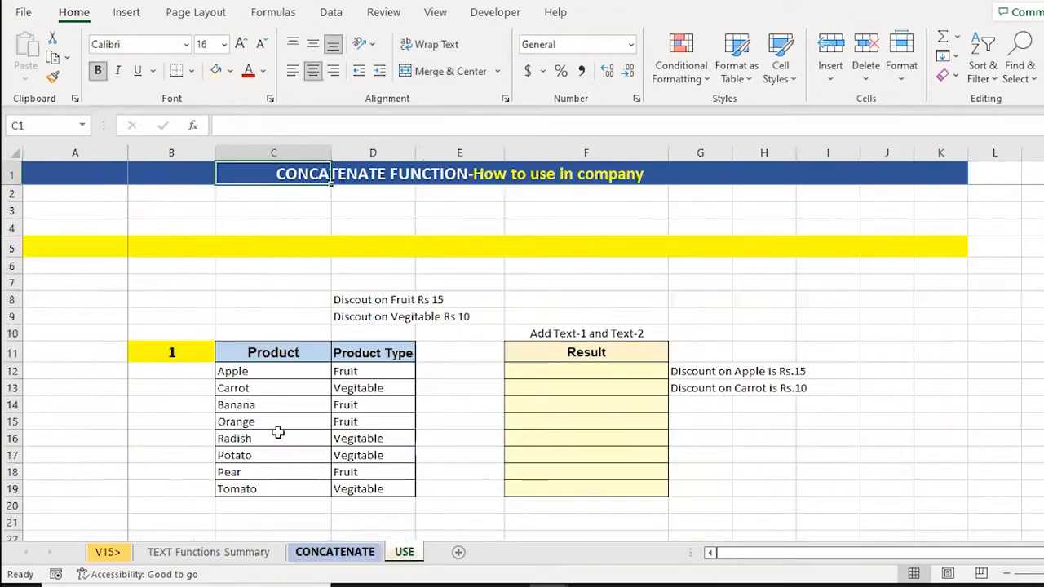
key(Page_Down)
key(Page_Down)
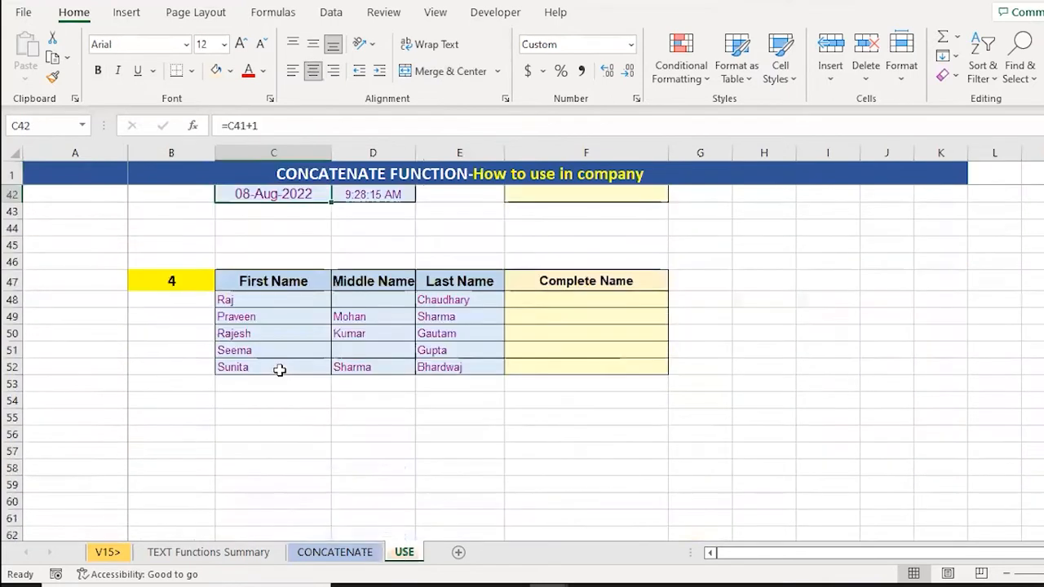
key(Page_Up)
key(Page_Up)
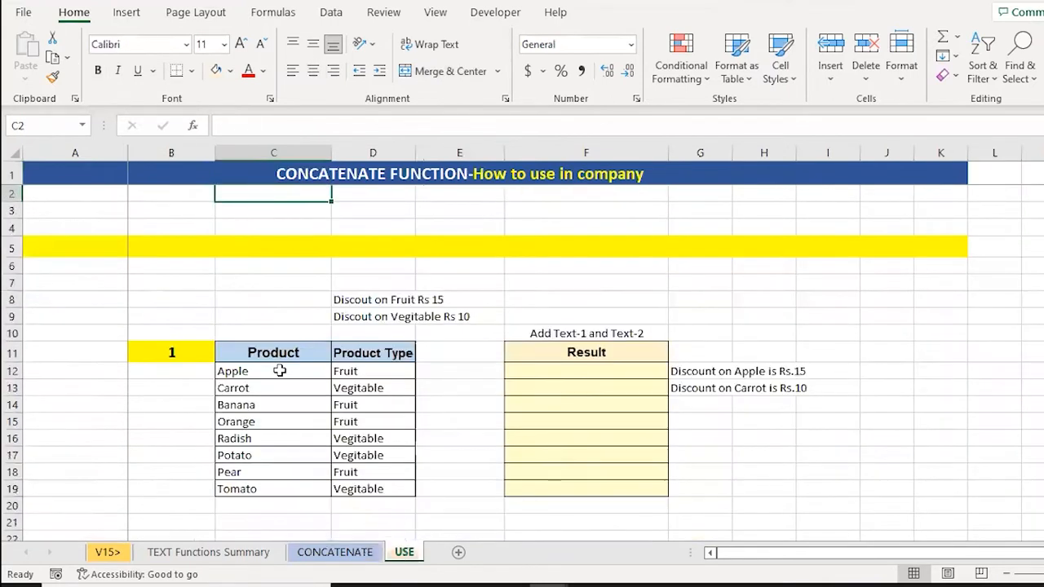
- On the CONCATENATE sheet, enter Subhas in E7, Chandra in F7 and Bose in G7 as sample text
click(326, 553)
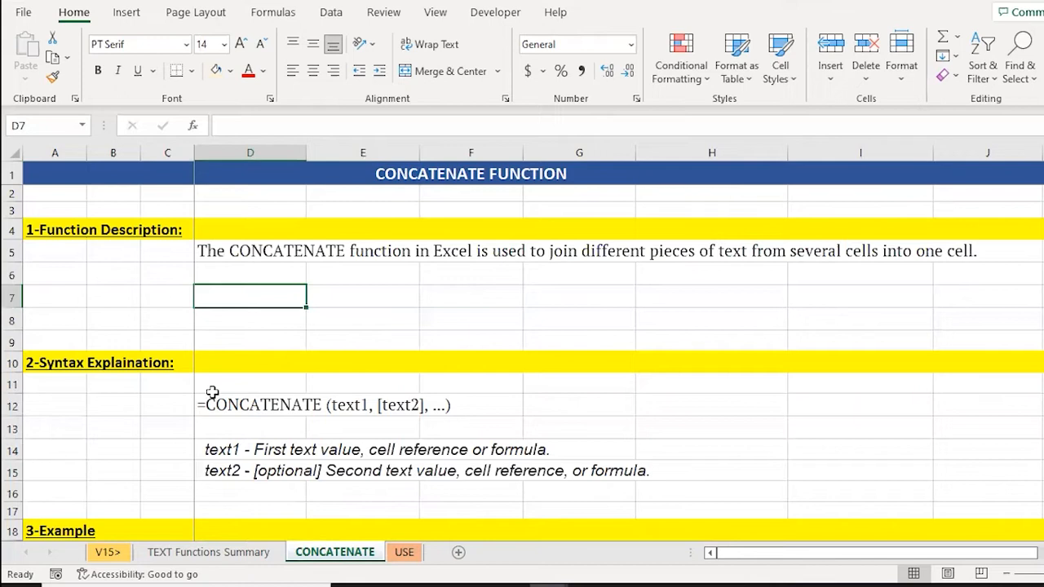
key(Right)
key(Right)
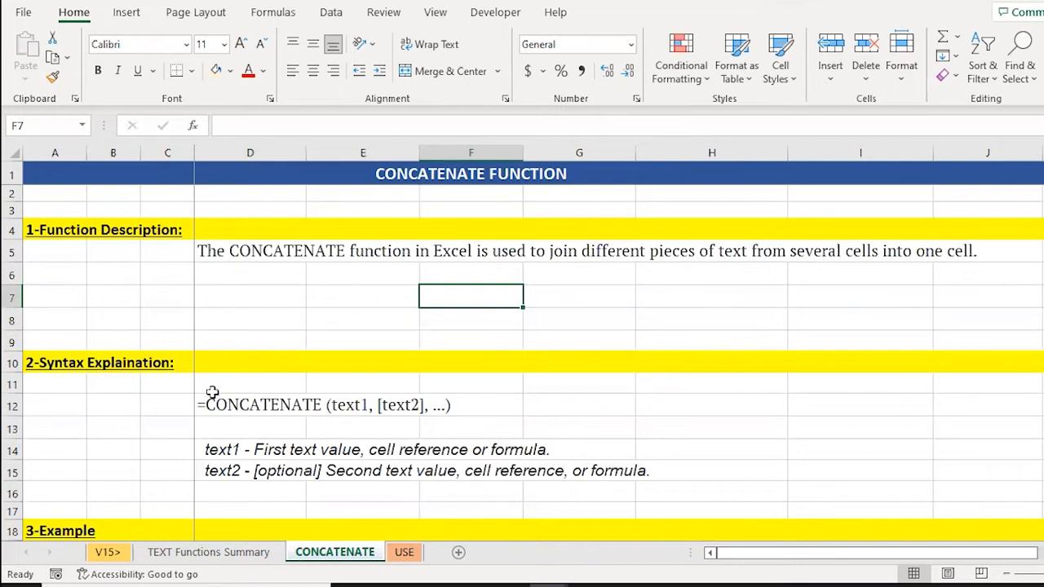
key(Left)
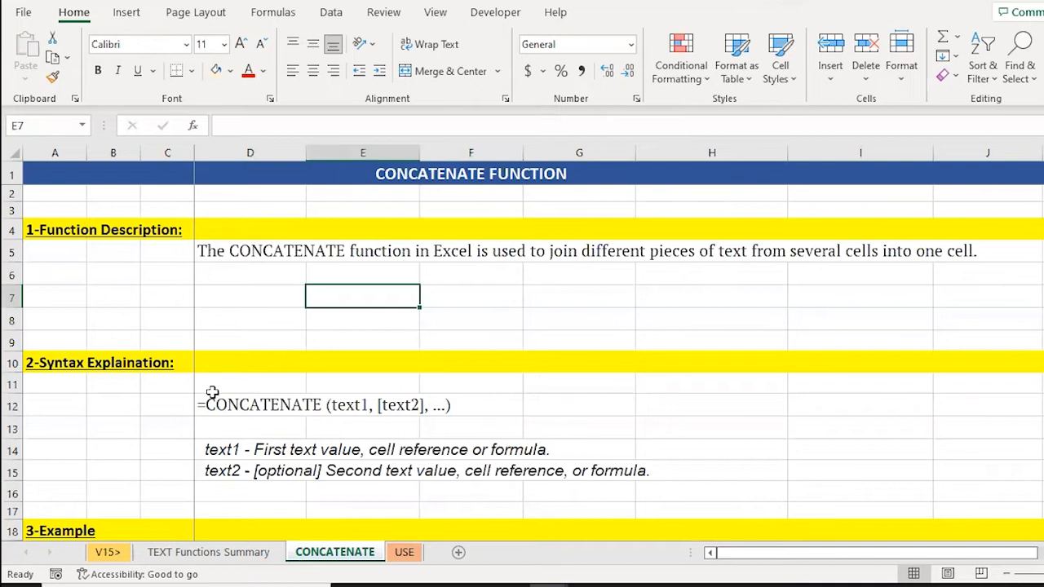
text(su)
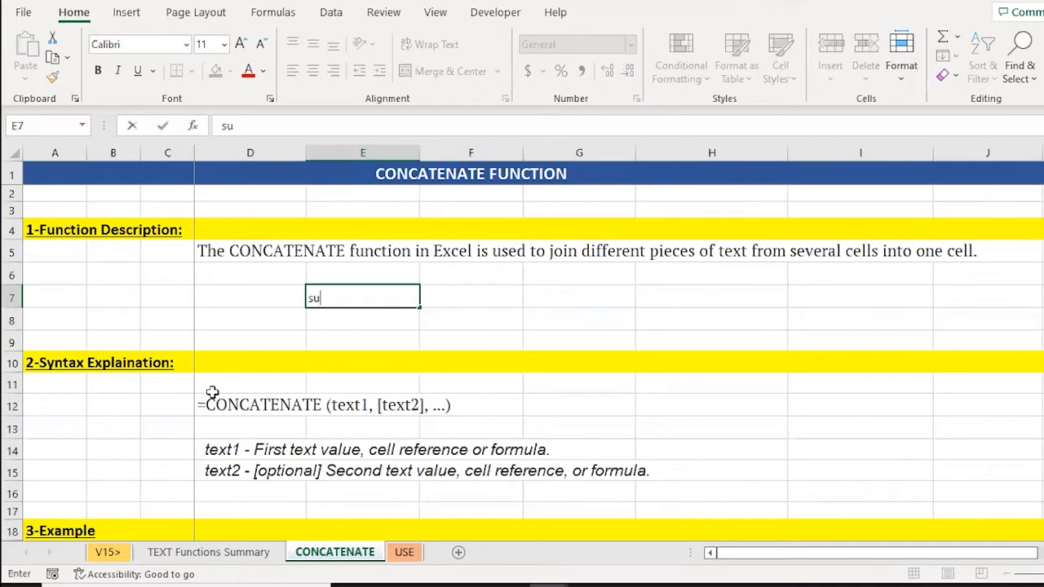
key(BackSpace)
key(BackSpace)
text(Subhas)
key(Tab)
text(C)
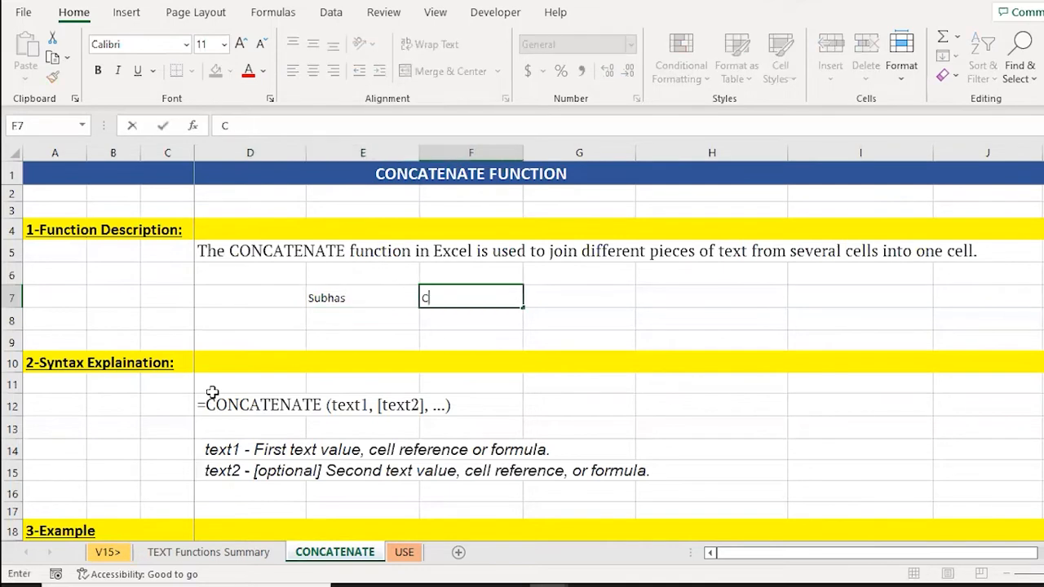
text(handra)
key(Tab)
key(Up)
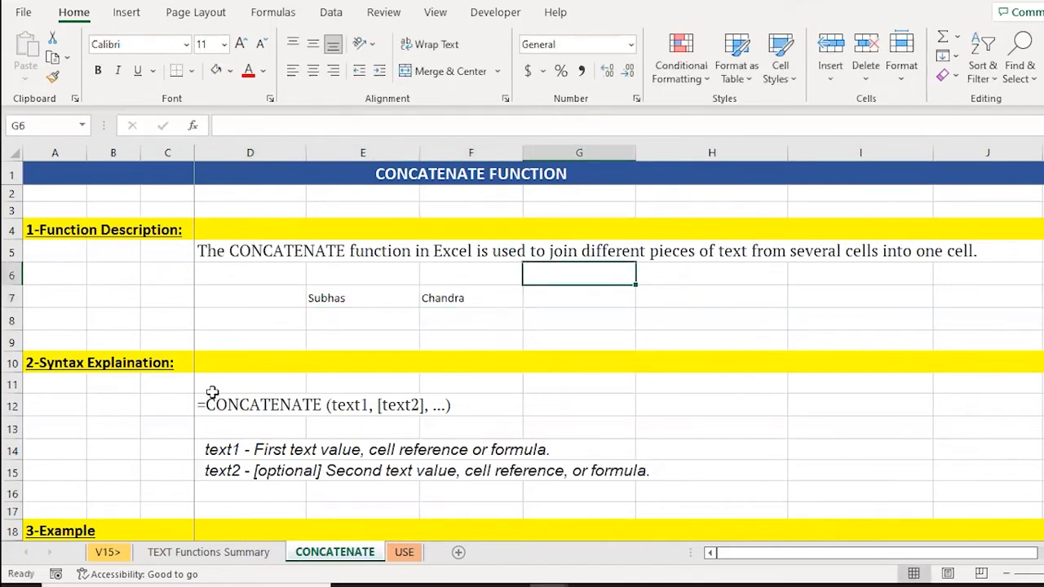
key(Down)
text(Bose)
key(Tab)
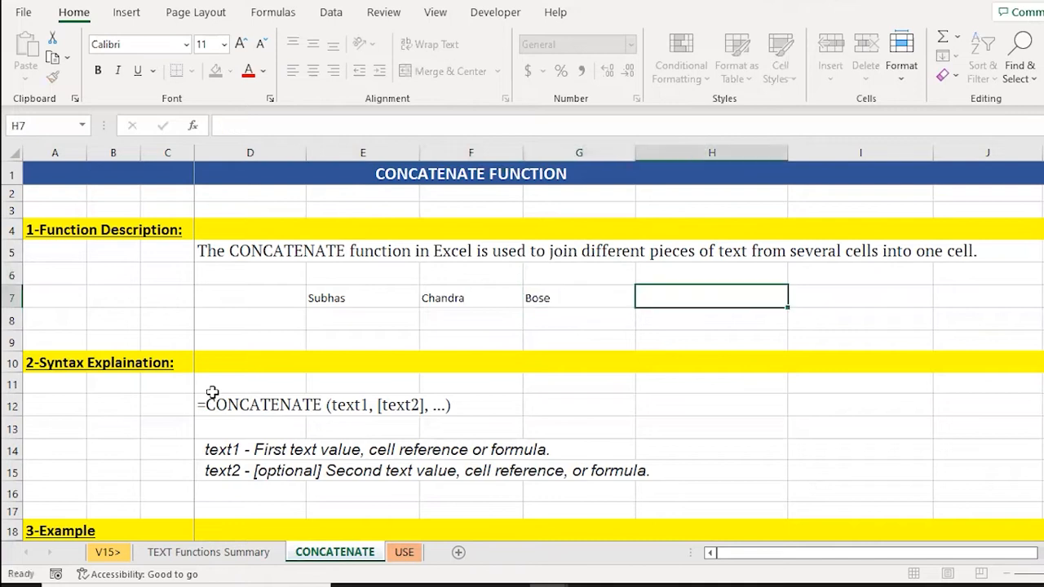
- Join the three sample texts in H7 with the formula =CONCATENATE(E7,F7,G7)
text(=conc)
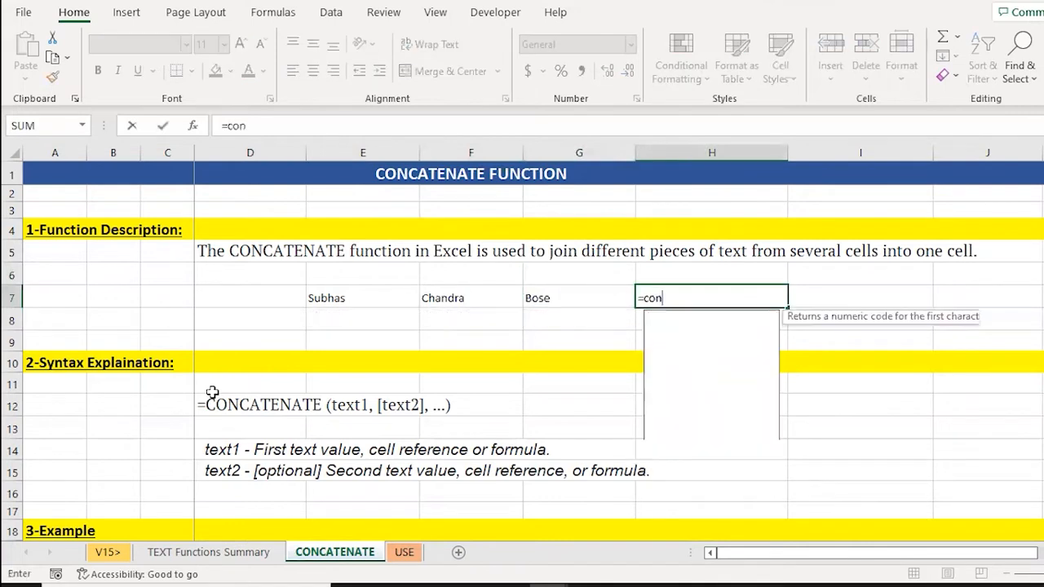
key(Tab)
key(Left)
key(Left)
key(Left)
key(Left)
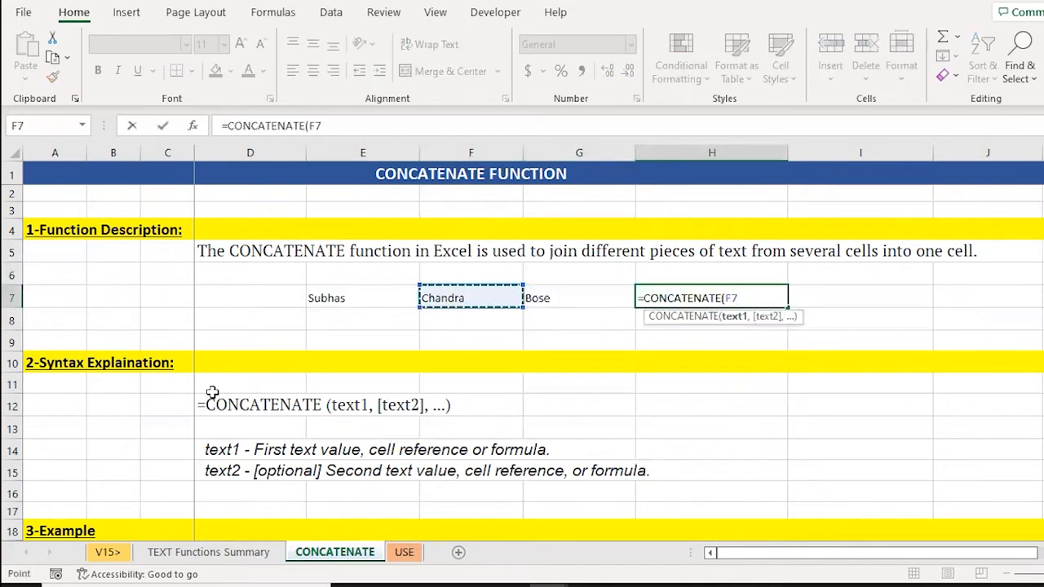
key(Right)
text(,)
key(Left)
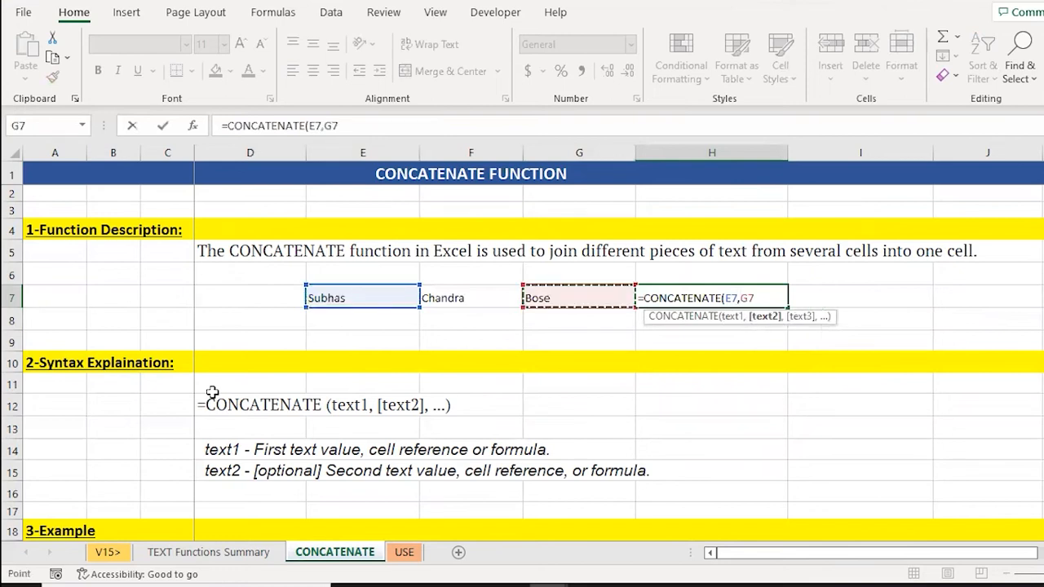
key(Left)
text(,)
key(Left)
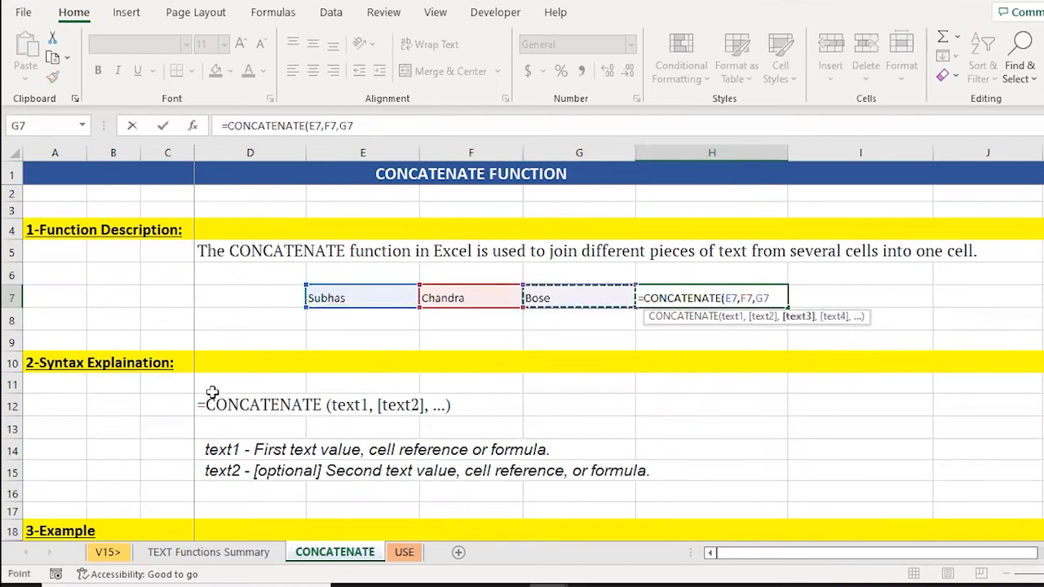
text())
key(Return)
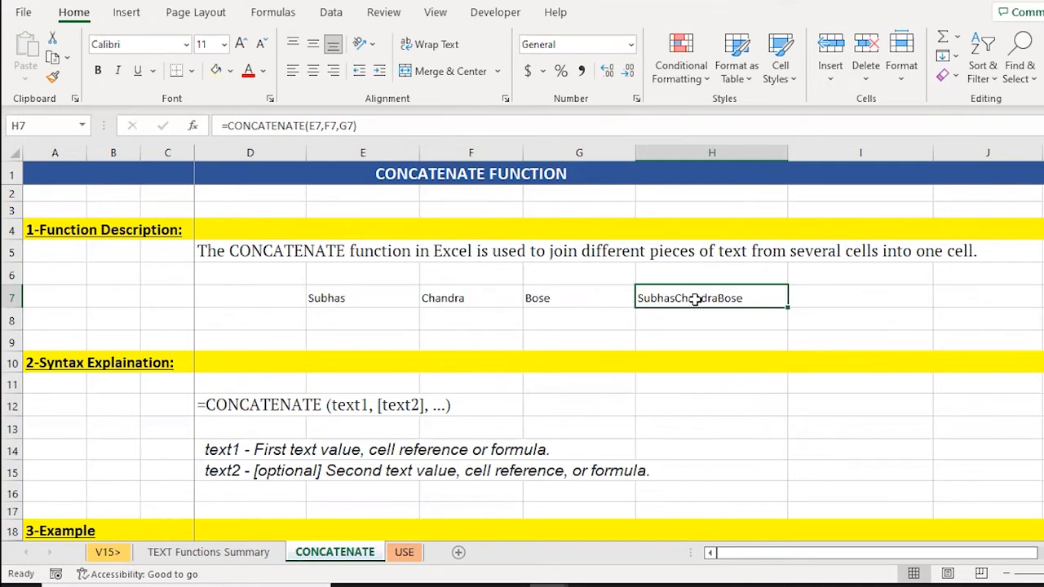
- Examine the syntax explanation of CONCATENATE, including the text1 and optional text2 arguments
click(239, 404)
key(Down)
key(Down)
key(Down)
key(Down)
key(Down)
key(Down)
key(Down)
key(Down)
key(Down)
key(Down)
key(Down)
key(Down)
key(Down)
key(Down)
key(Down)
key(Down)
click(240, 404)
key(Up)
key(Up)
key(Up)
key(Up)
key(Up)
key(Up)
key(Up)
key(Up)
key(Up)
key(Up)
key(Up)
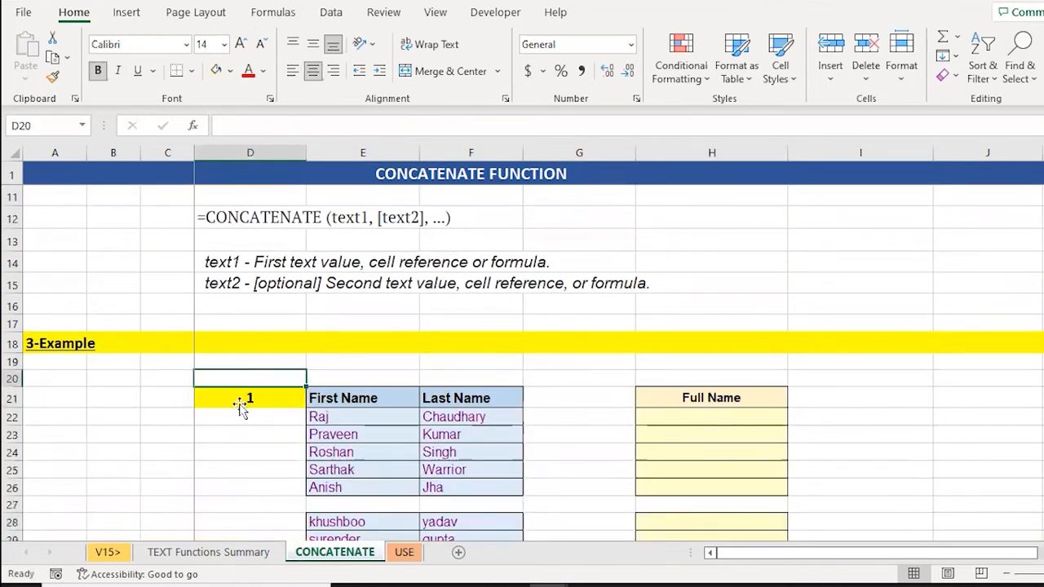
key(Down)
key(Down)
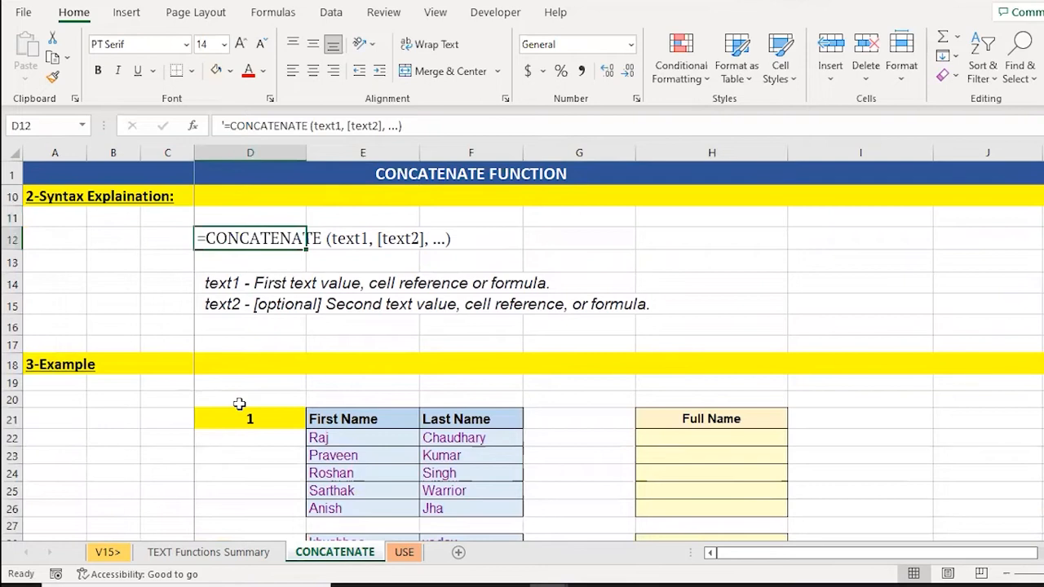
key(Down)
key(Down)
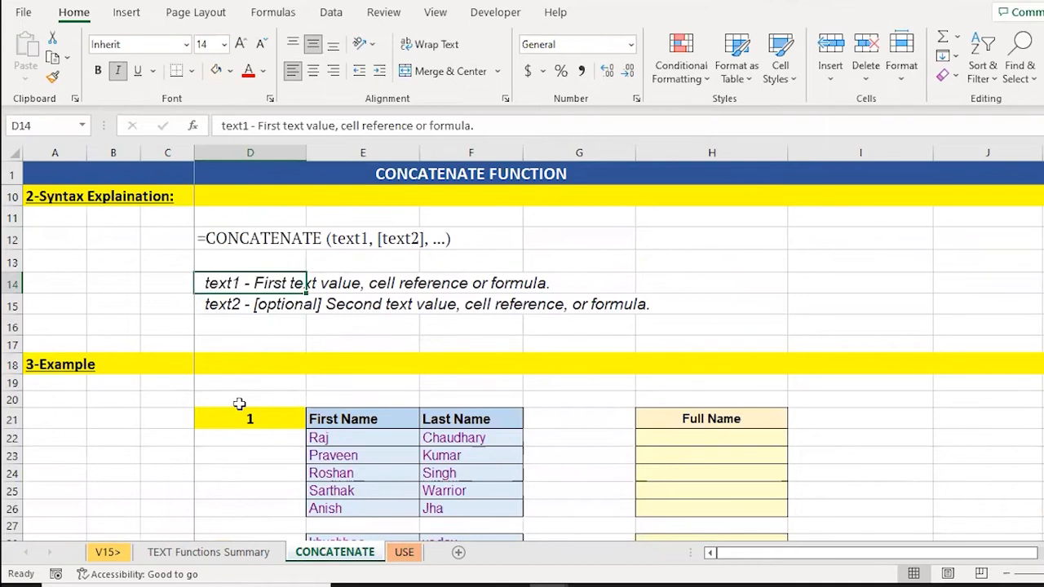
key(Down)
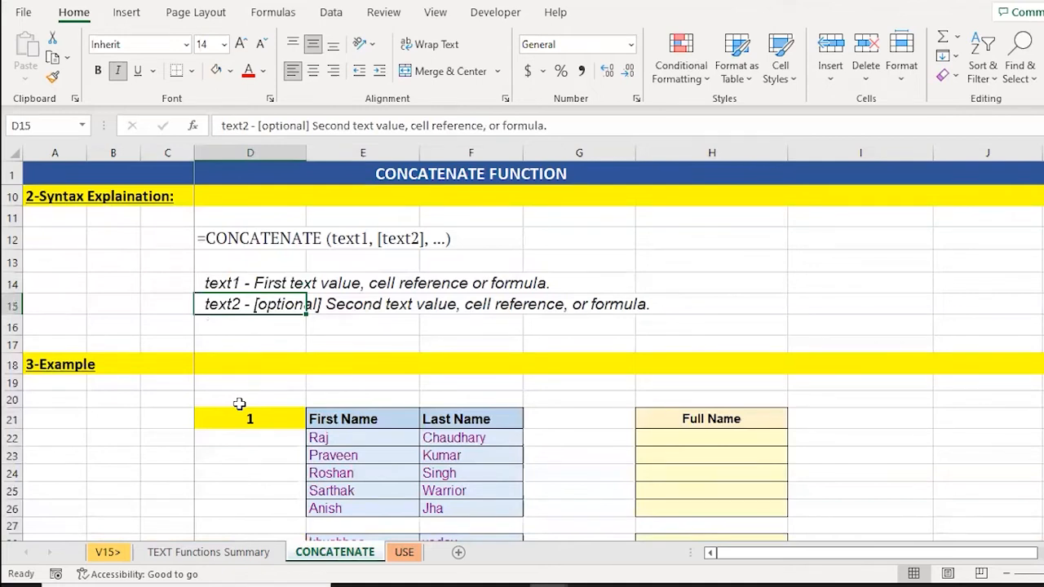
key(Down)
- Examine the First Name and Last Name entries of example 1 in rows 22 to 26
key(ctrl+Down)
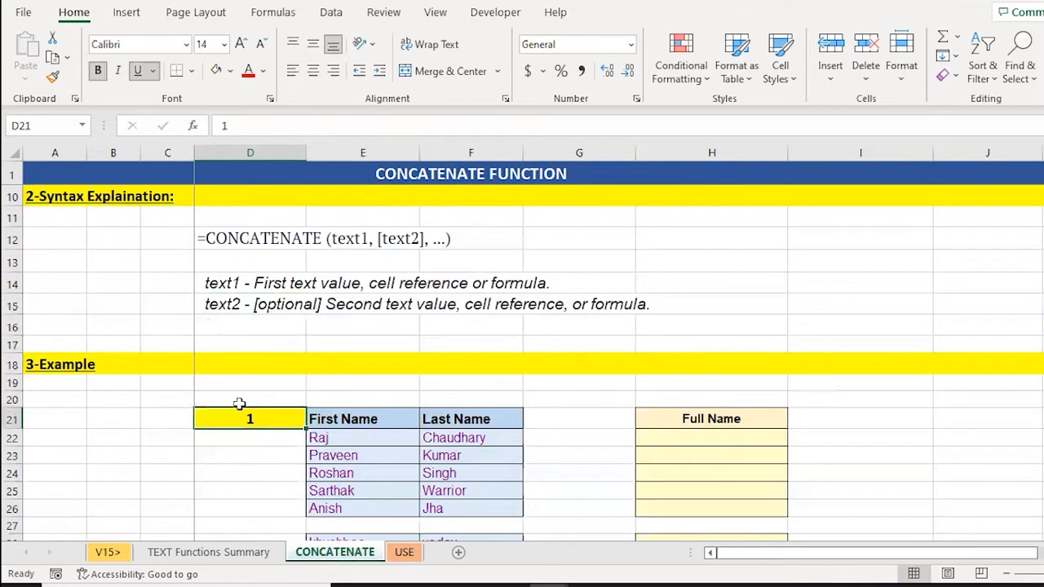
scroll(239, 404, down, 3)
key(Down)
key(Right)
key(Right)
key(Left)
key(ctrl+shift+Down)
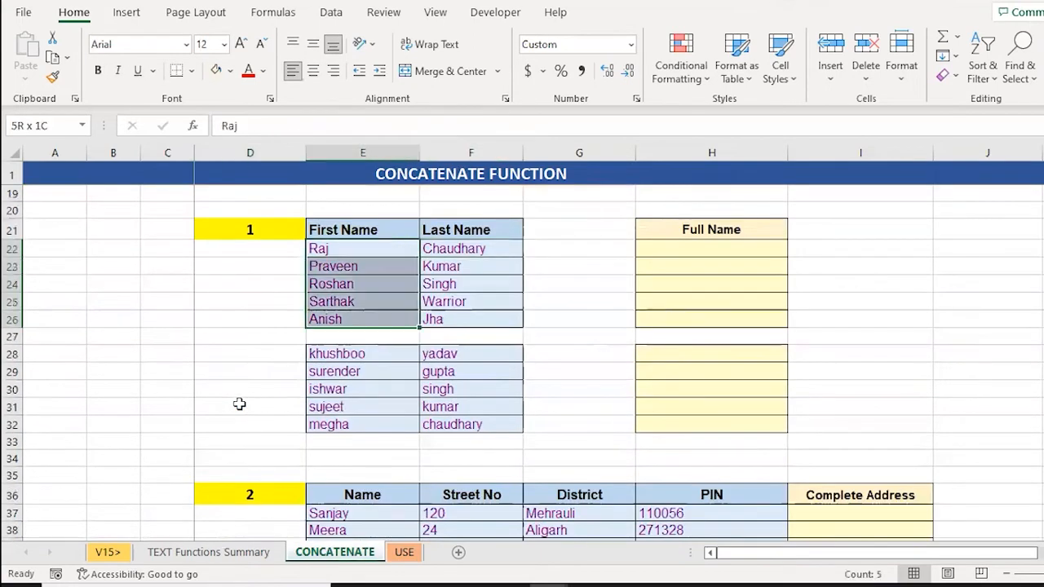
key(Right)
key(ctrl+shift+Down)
- Enter the formula =CONCATENATE(E22,F22) in H22 under Full Name to join the first and last names
key(Right)
key(Right)
text(=con)
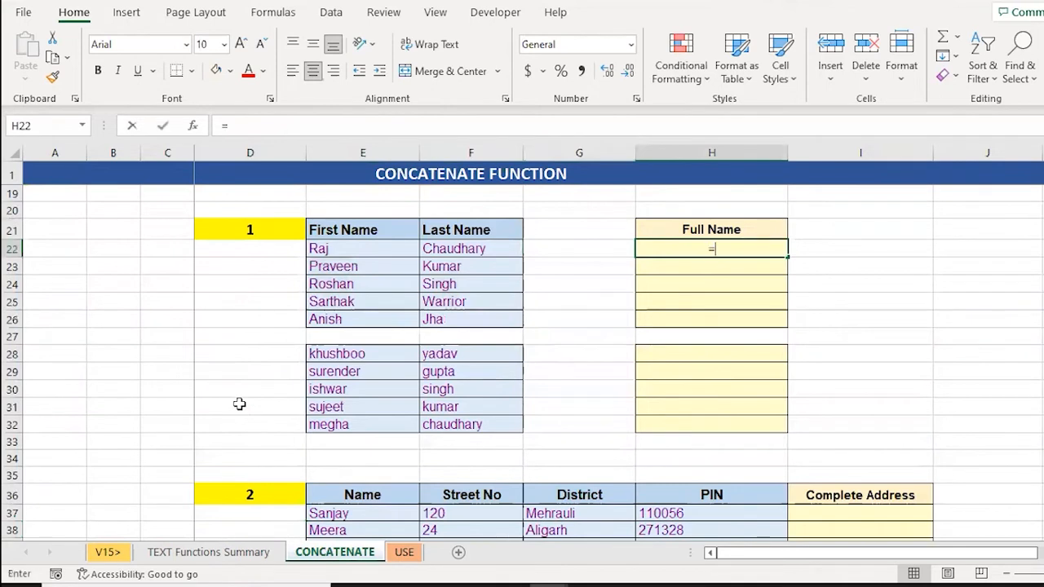
key(Down)
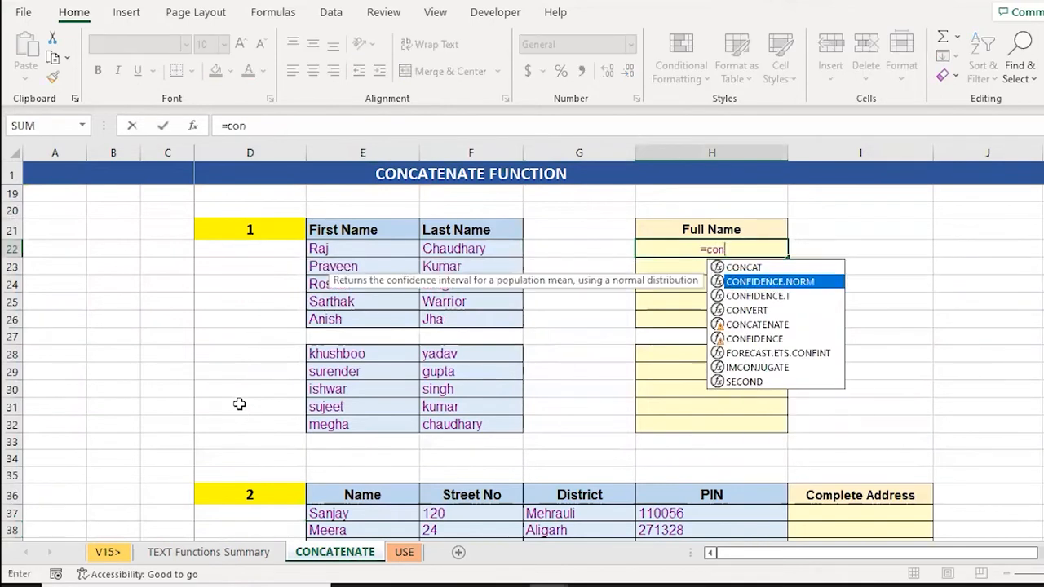
key(Down)
key(Down)
key(Down)
key(Tab)
key(Left)
key(Left)
key(Left)
text(,)
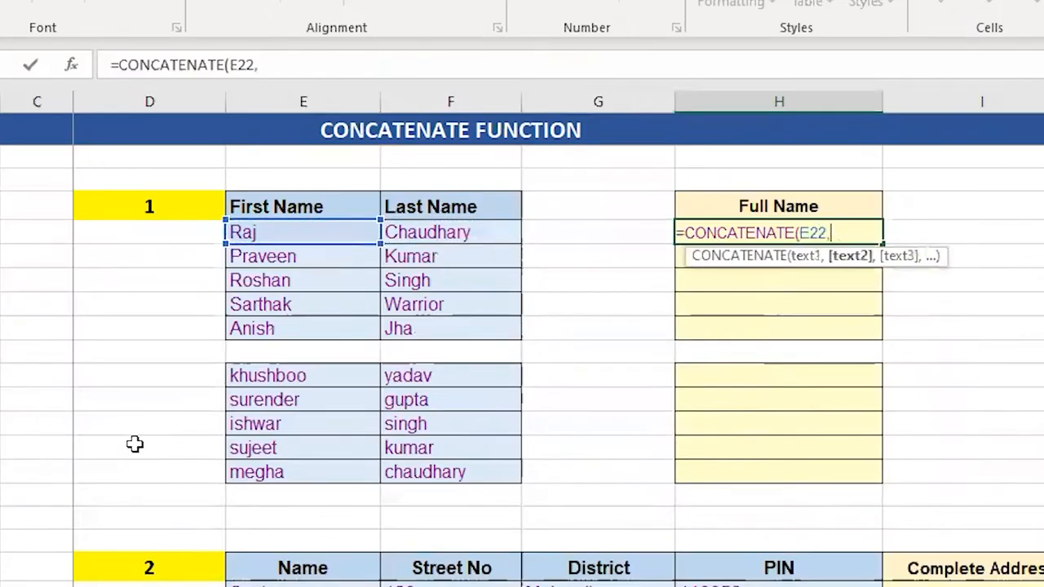
key(Right)
text())
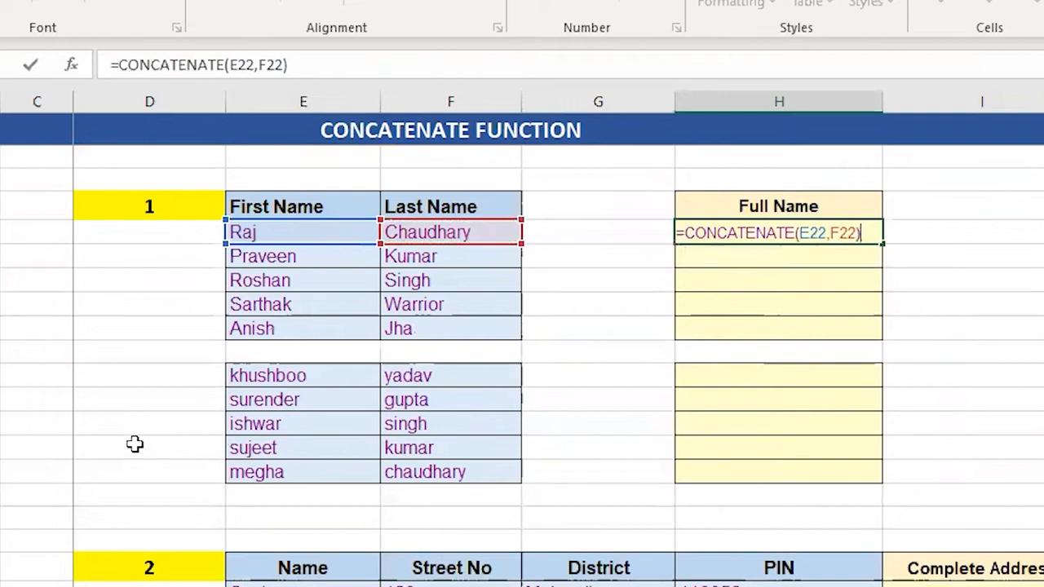
key(Return)
- Copy the H22 formula down the Full Name column through H26
key(Up)
key(ctrl+c)
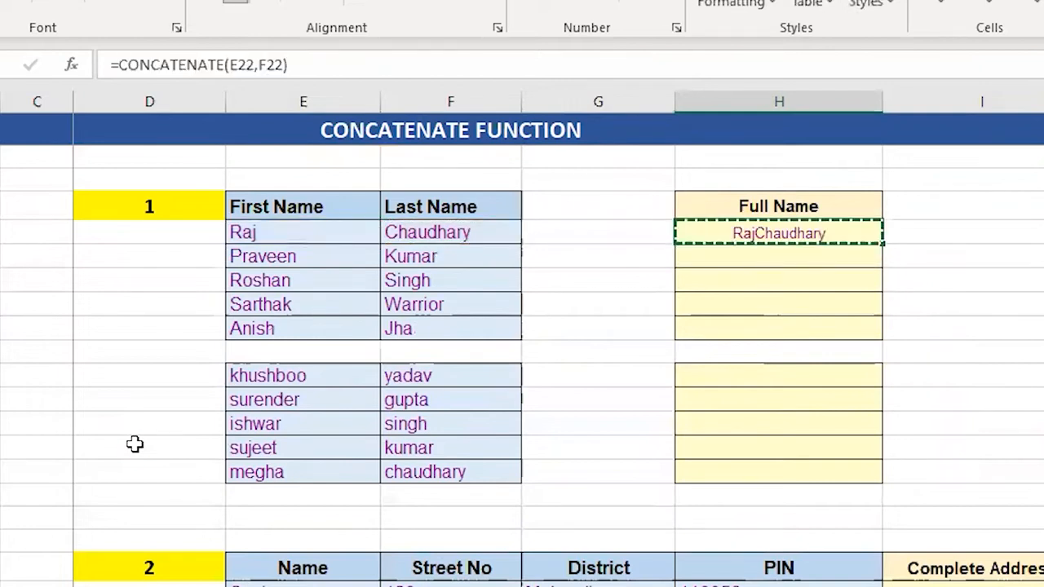
key(shift+Down)
key(shift+Down)
key(shift+Down)
key(shift+Down)
key(Return)
- Clear the Full Name formulas from H24 through H26
key(Down)
key(Down)
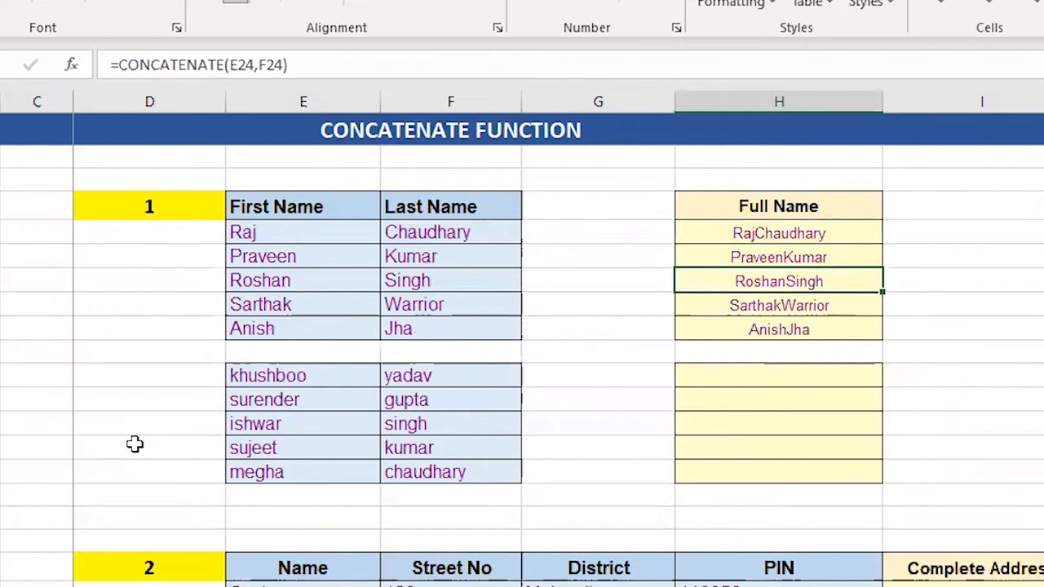
key(shift+Down)
key(shift+Down)
key(Delete)
key(shift+Up)
key(shift+Up)
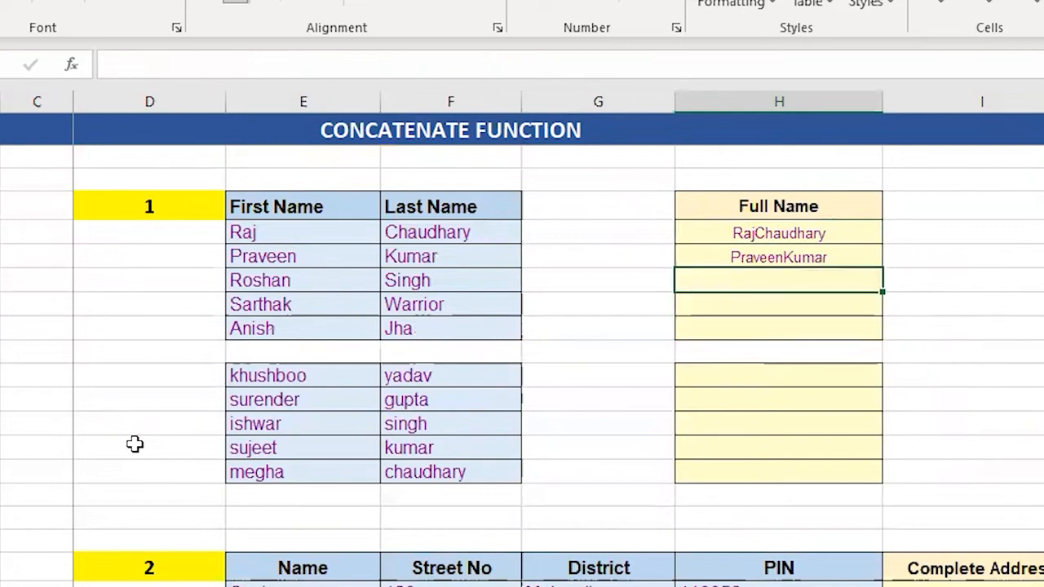
- Enter the formula =CONCATENATE(E24," ",F24) in H24 to join the first and last names with a space
text(=conc)
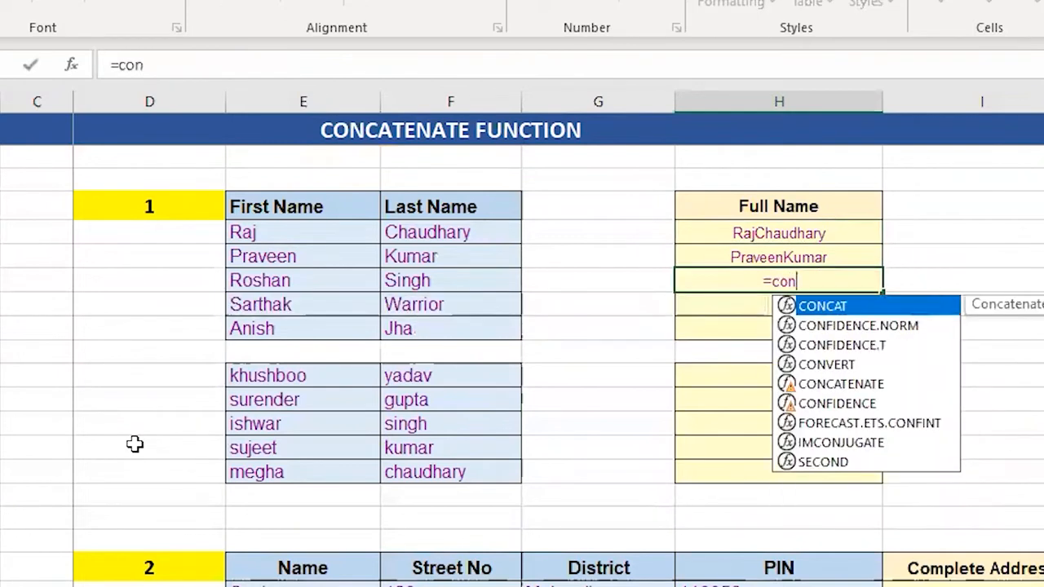
key(Down)
key(Tab)
key(Left)
key(Left)
key(Left)
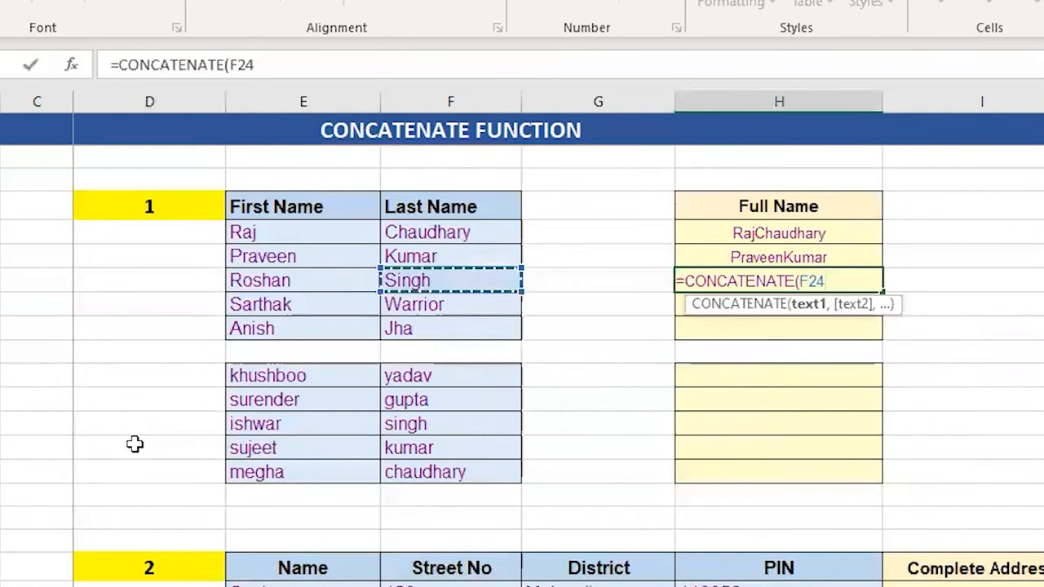
text(," ")
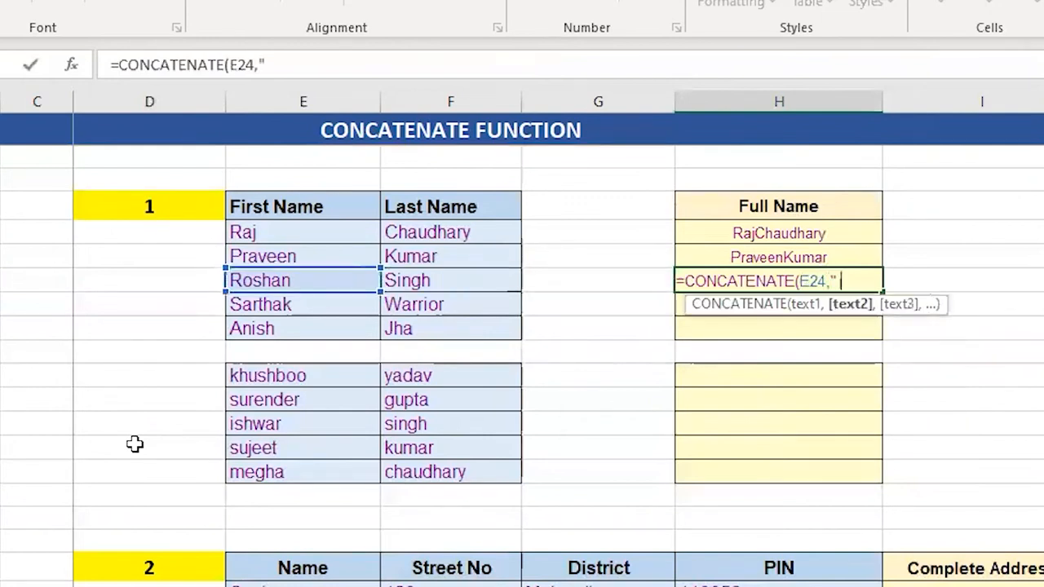
text(,)
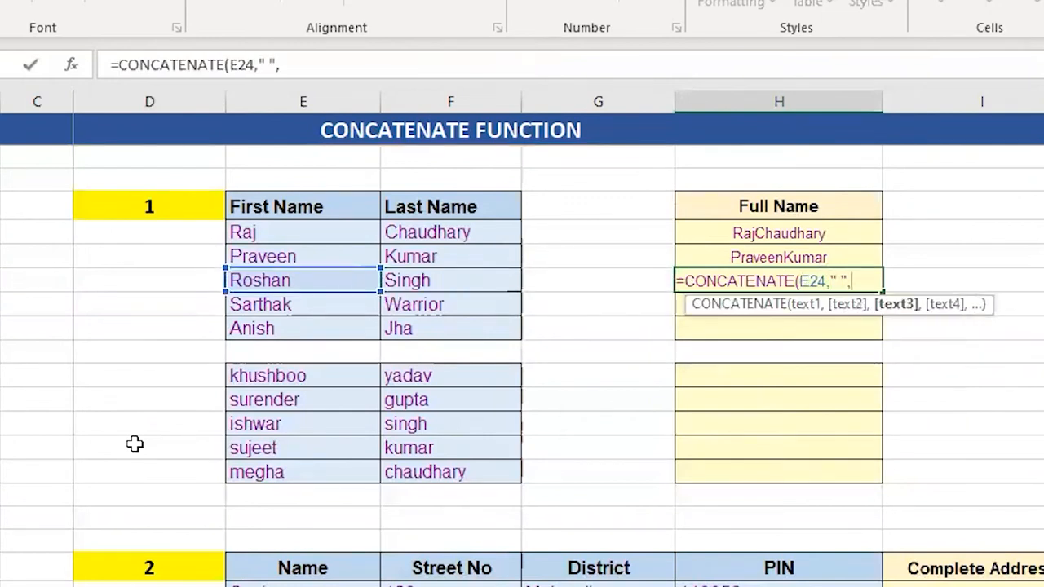
key(Left)
key(Left)
text())
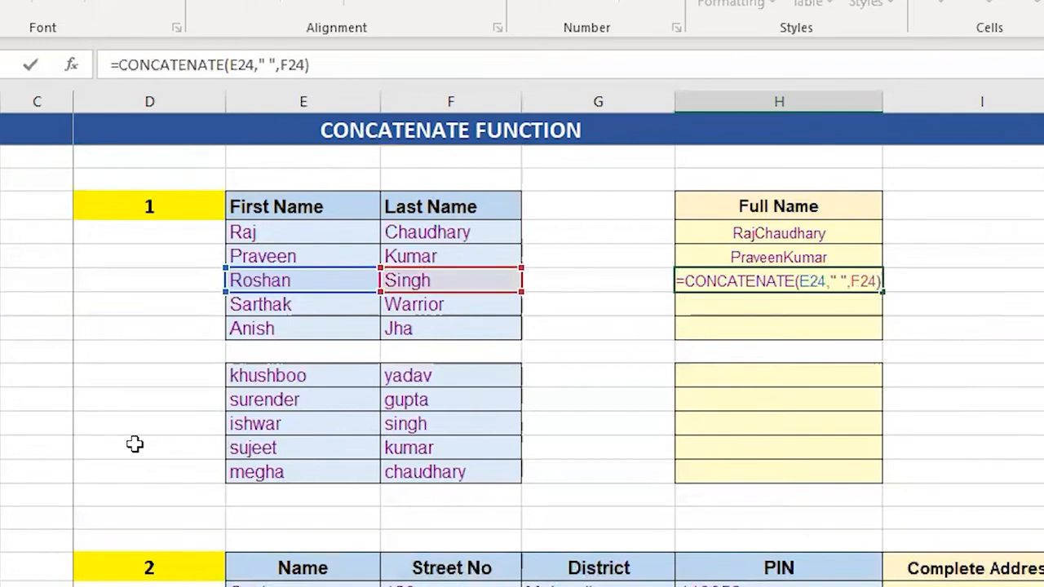
key(Return)
- Copy the H24 formula with the space down through H26
key(shift+Down)
key(ctrl+v)
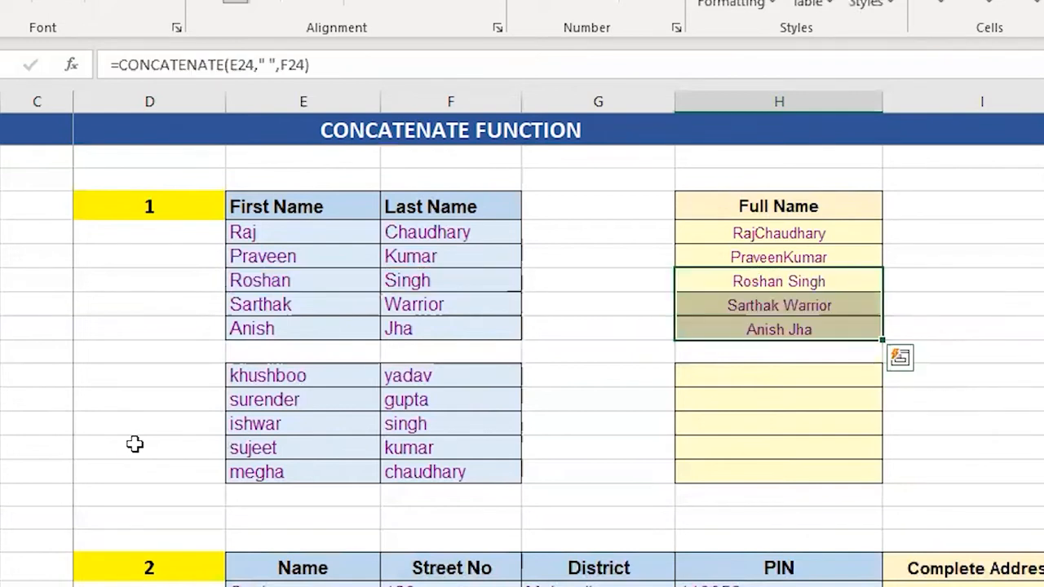
key(Escape)
- Copy the space-separated CONCATENATE formula into H28 for the first lowercase name
key(Down)
key(ctrl+c)
key(Down)
key(Down)
key(Return)
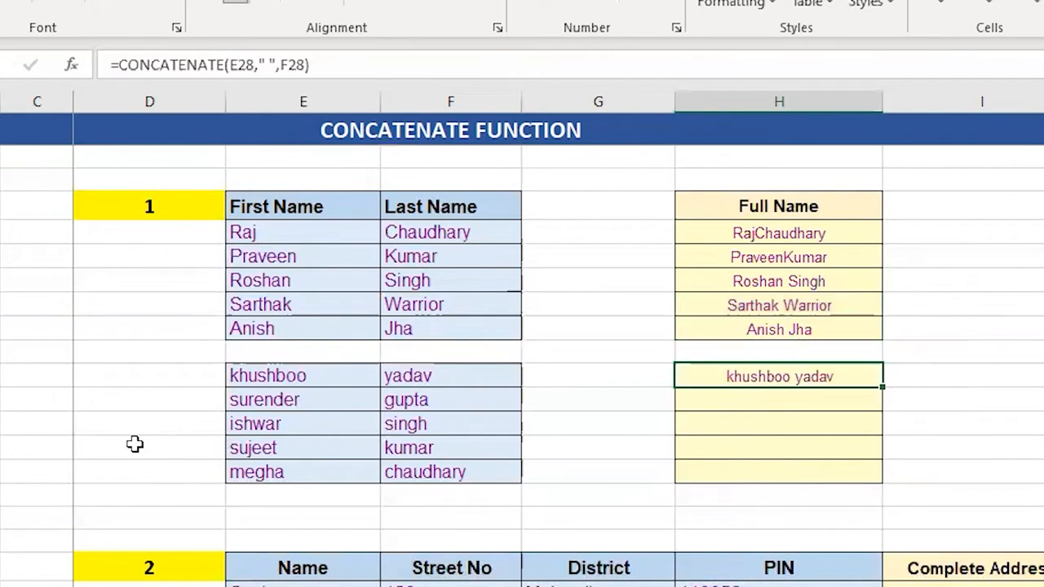
- Copy the H28 CONCATENATE formula down through H32 for the remaining lowercase names
key(ctrl+c)
key(shift+Down)
key(shift+Down)
key(shift+Down)
key(shift+Down)
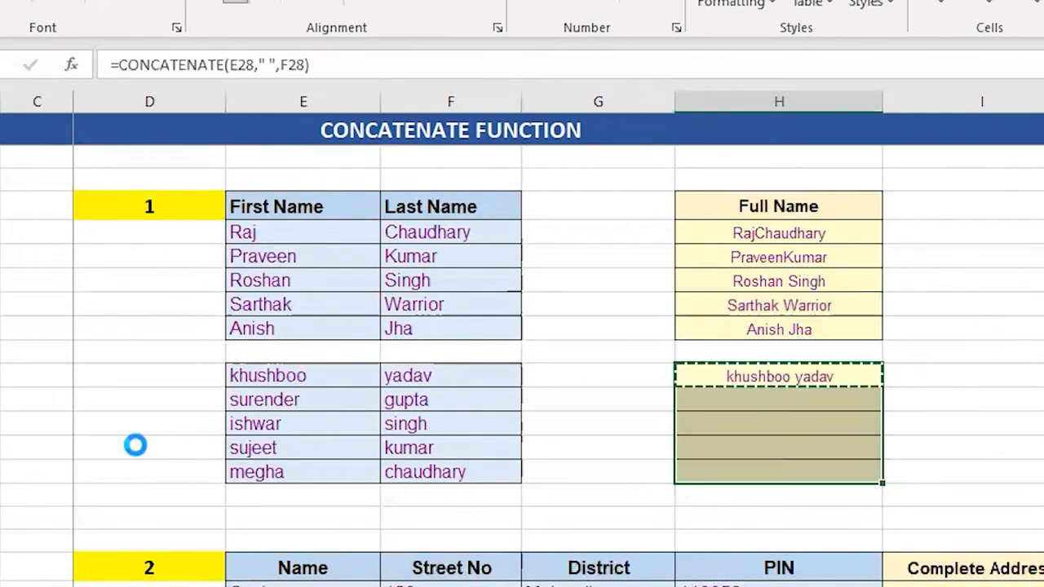
key(ctrl+v)
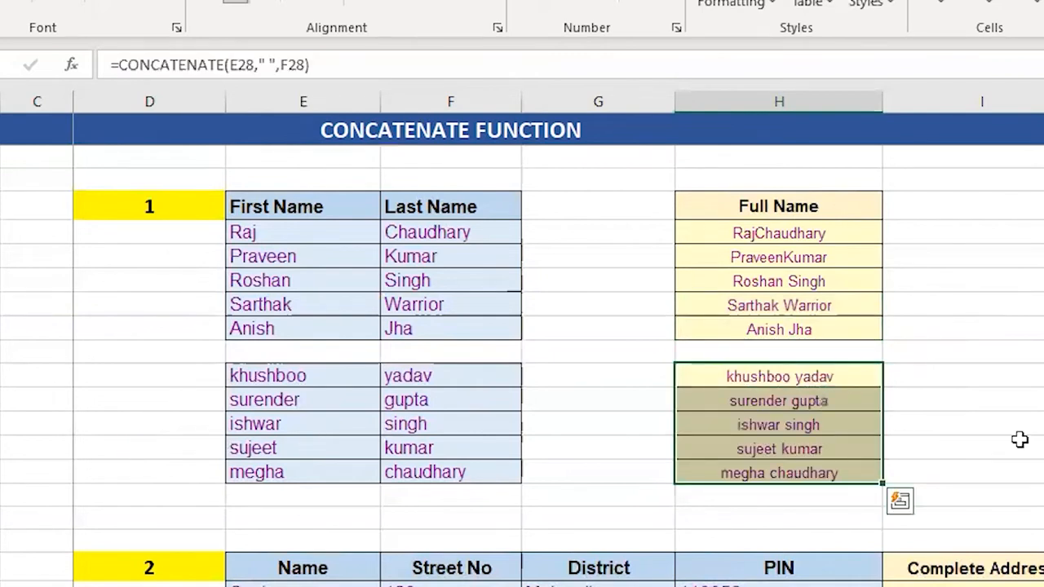
- Wrap the H28 formula in PROPER so it becomes =PROPER(CONCATENATE(E28," ",F28))
key(Down)
key(Up)
key(F2)
key(ctrl+Left)
key(ctrl+Left)
key(ctrl+Left)
key(ctrl+Left)
key(ctrl+Left)
key(ctrl+Left)
key(ctrl+Left)
key(ctrl+Left)
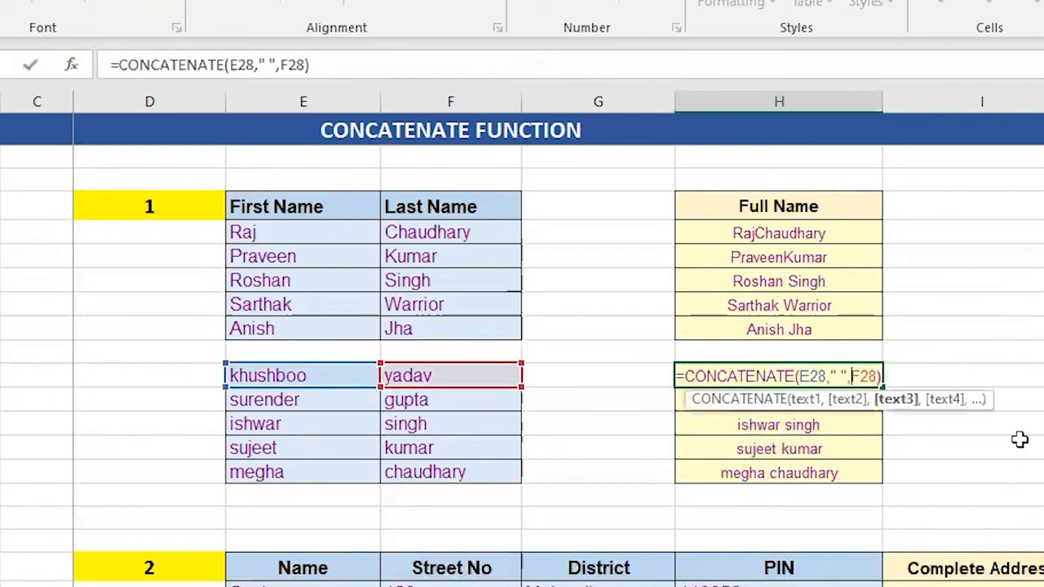
key(Right)
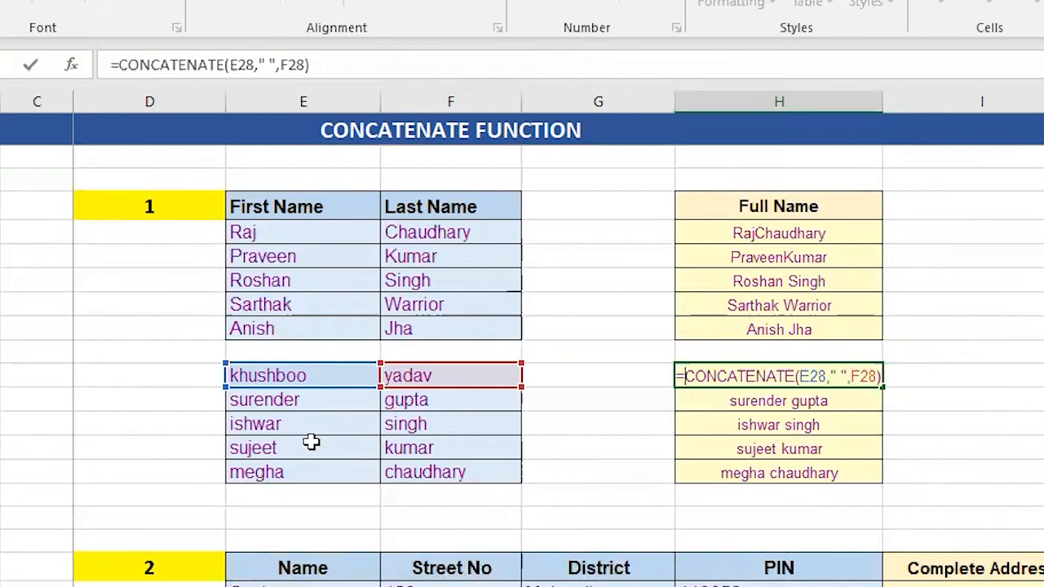
text(proper)
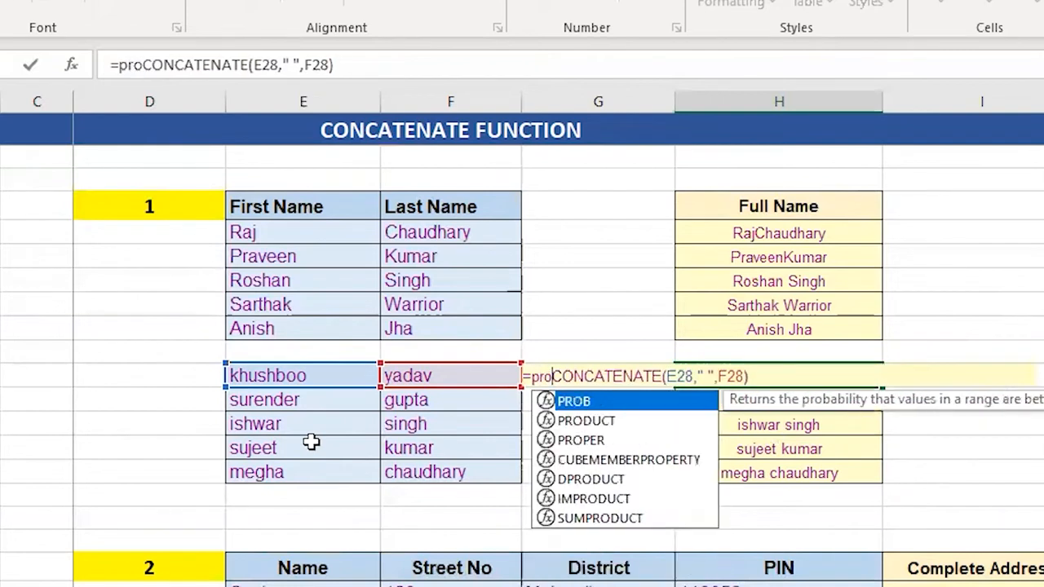
key(Tab)
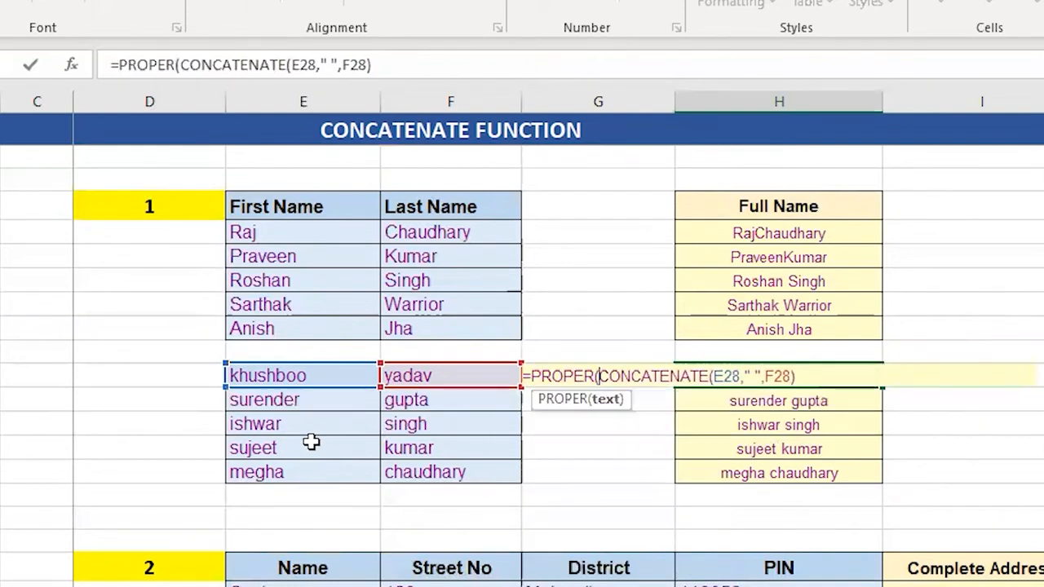
click(812, 375)
text())
key(Return)
- Copy the PROPER and CONCATENATE formula from H28 down through H32
key(Up)
key(ctrl+c)
key(shift+Down)
key(shift+Down)
key(shift+Down)
key(shift+Down)
key(ctrl+v)
key(Escape)
- Examine the Name, Street No, District and PIN columns of example 2 in rows 37 to 46
key(Down)
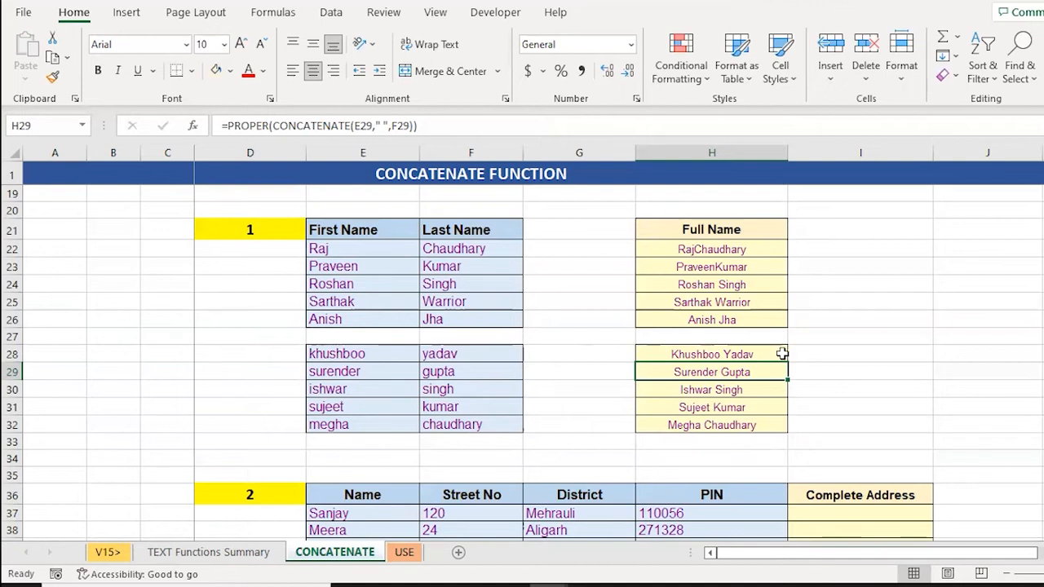
key(Down)
key(Down)
key(Down)
key(Down)
key(Down)
key(Down)
key(Down)
key(Down)
key(Down)
key(Down)
key(Down)
key(Down)
key(Down)
key(Down)
key(Down)
key(Down)
key(Down)
key(Down)
key(Down)
key(Down)
key(Down)
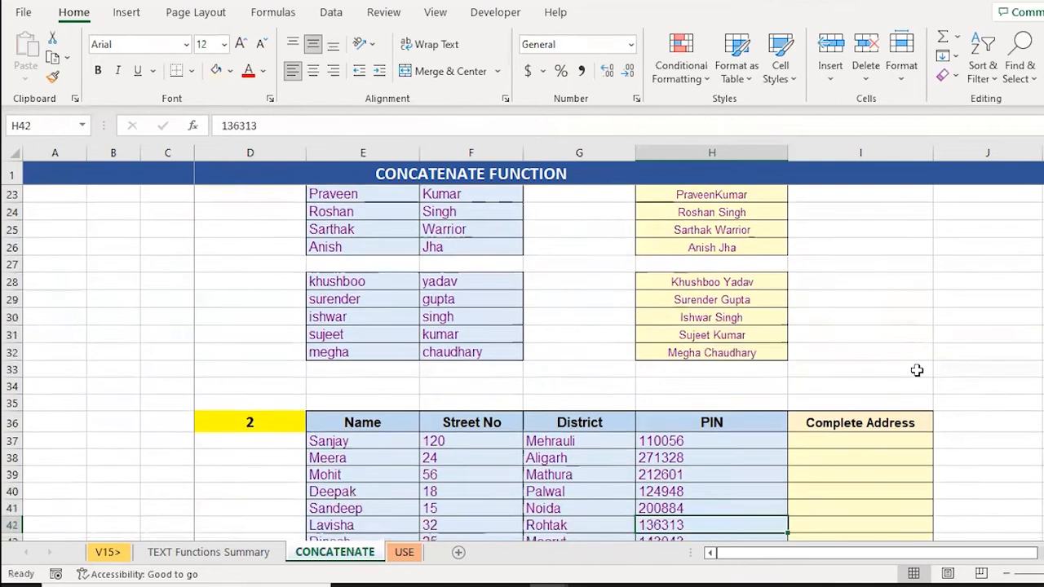
key(Up)
key(Up)
key(Up)
key(Up)
key(Up)
key(Up)
key(Up)
key(Up)
key(Up)
key(Up)
key(Up)
key(Up)
key(Up)
key(Up)
key(Down)
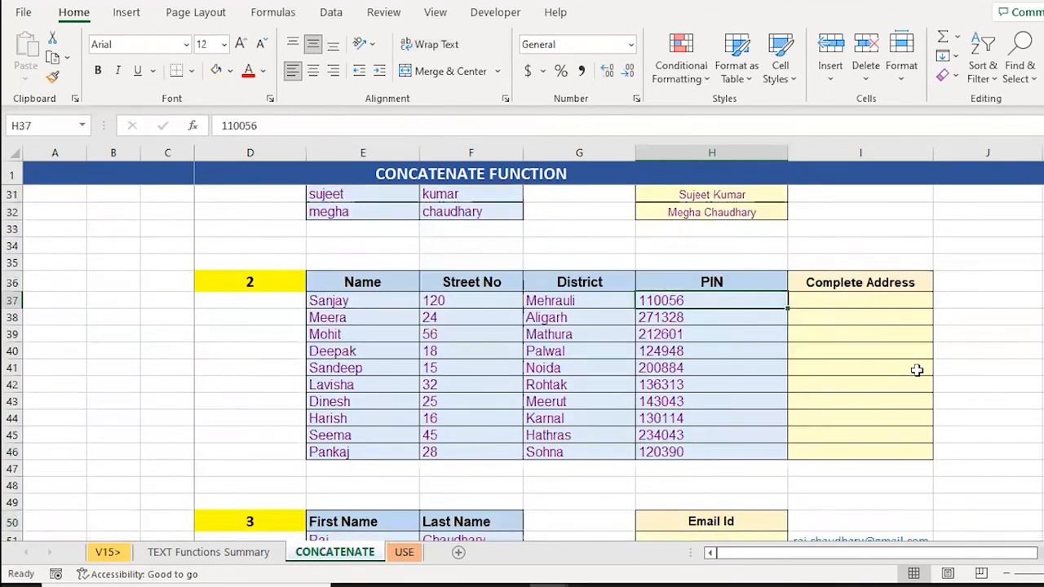
key(Left)
key(Left)
key(Left)
key(ctrl+shift+Down)
key(Right)
key(ctrl+shift+Down)
- Enter the formula =CONCATENATE(E37,F37,G37,H37) in I37 under Complete Address
key(Right)
key(Right)
key(Right)
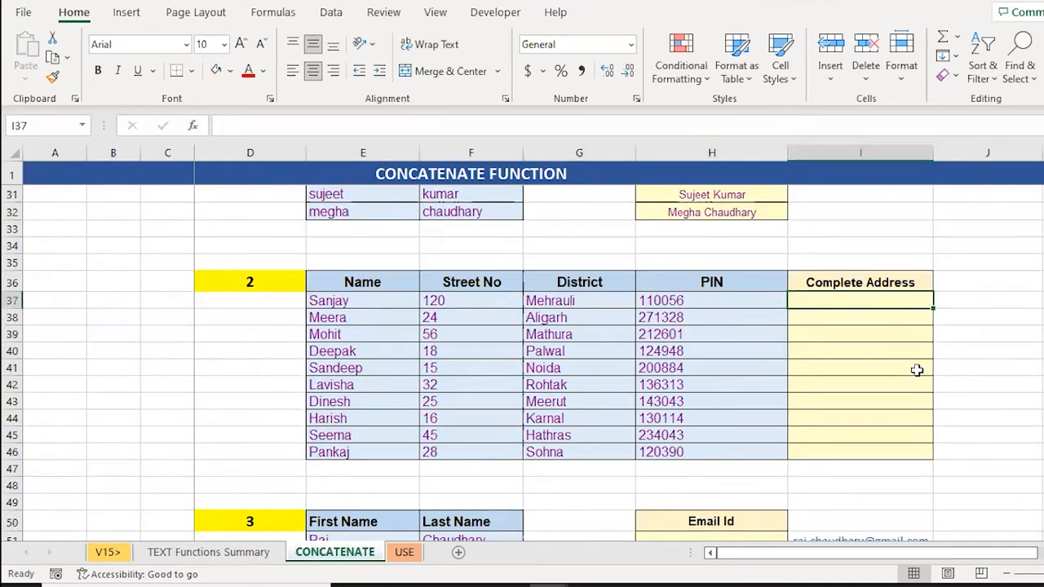
text(=)
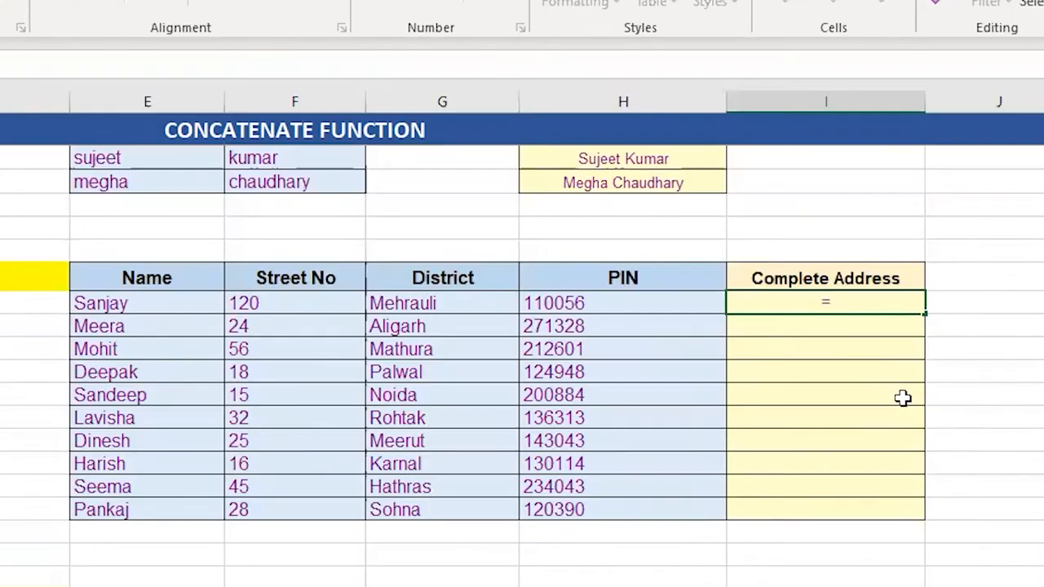
text(conc)
key(Down)
key(Tab)
key(Left)
key(Left)
key(Left)
key(Left)
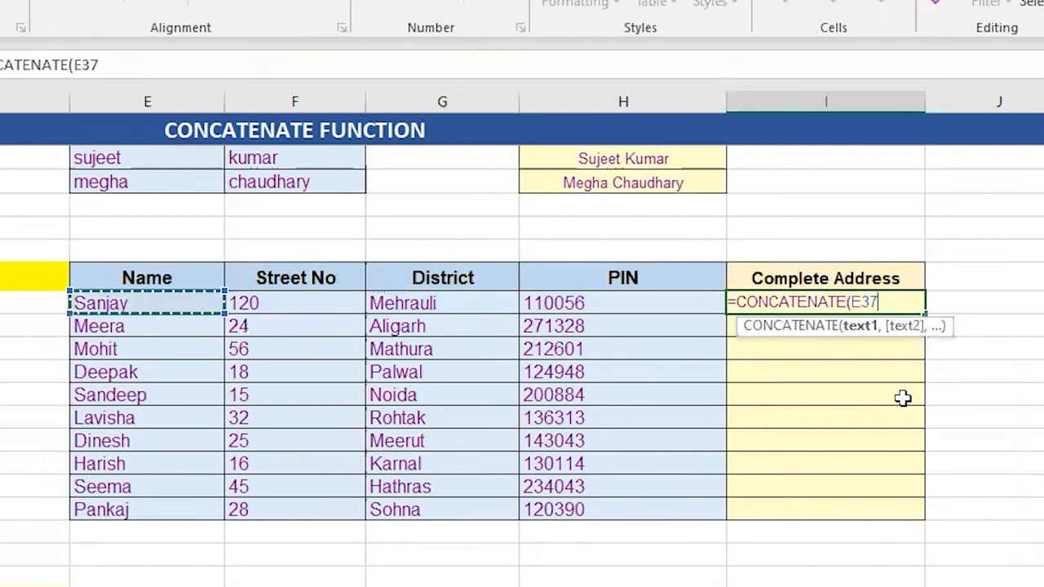
text(,)
key(Left)
key(Left)
key(Left)
text(,)
key(Left)
key(Left)
text(,)
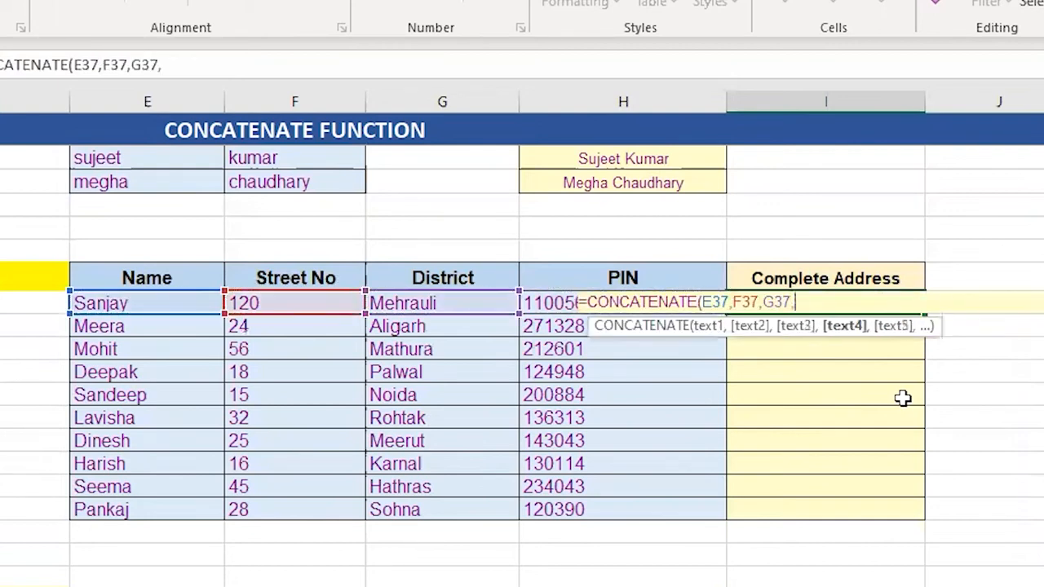
key(Left)
text())
key(ctrl+Return)
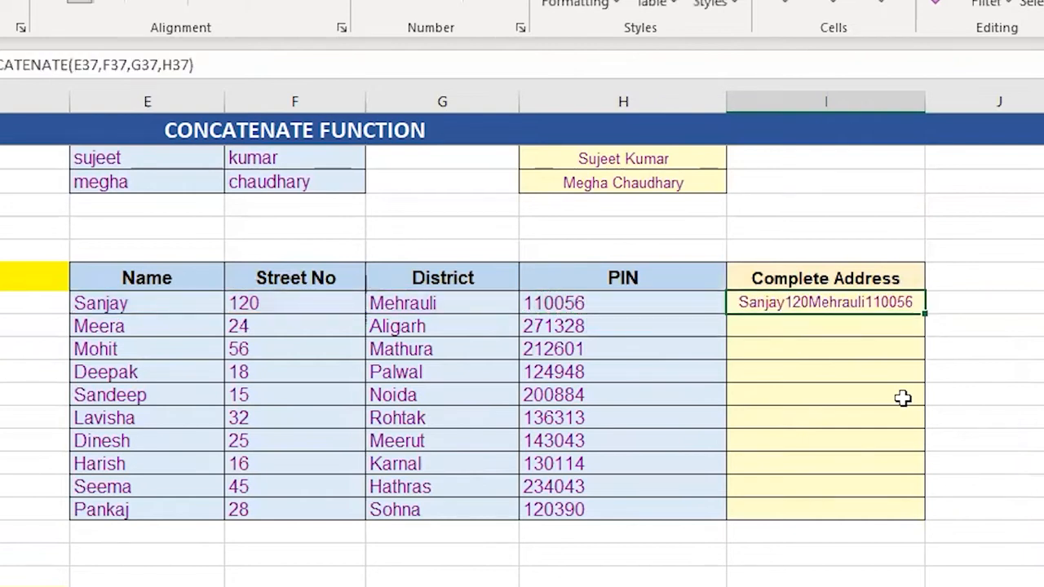
- Try entering row 37's name, street number and district on separate lines within J37, and undo the entry
key(Right)
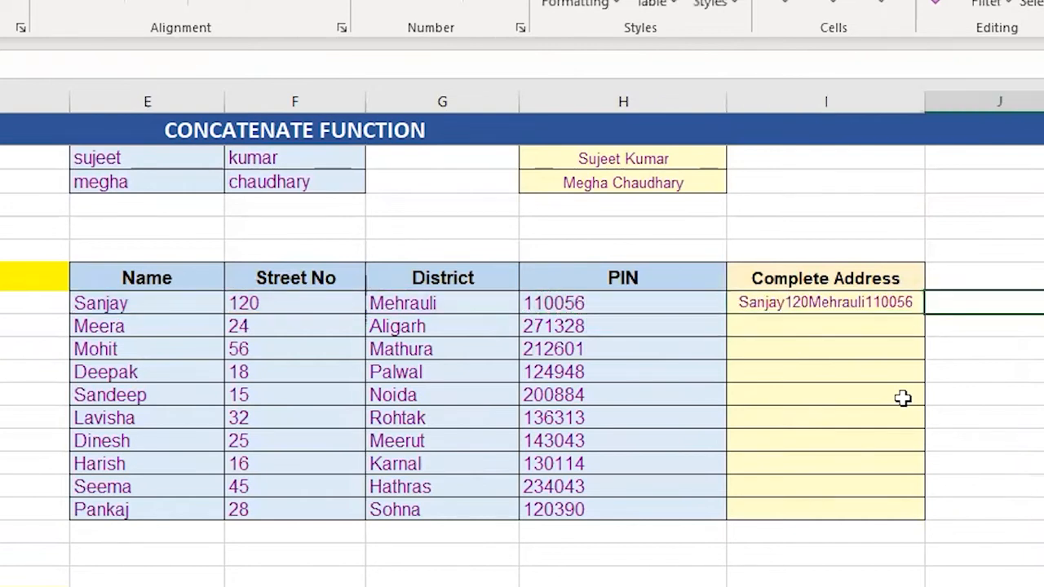
text(Sanjay)
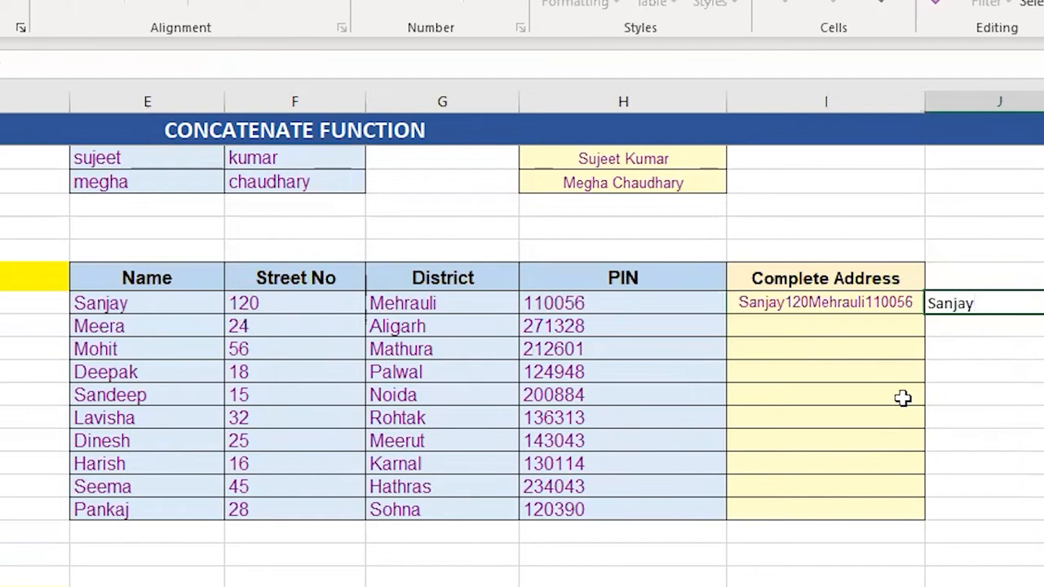
key(alt+Return)
text(120)
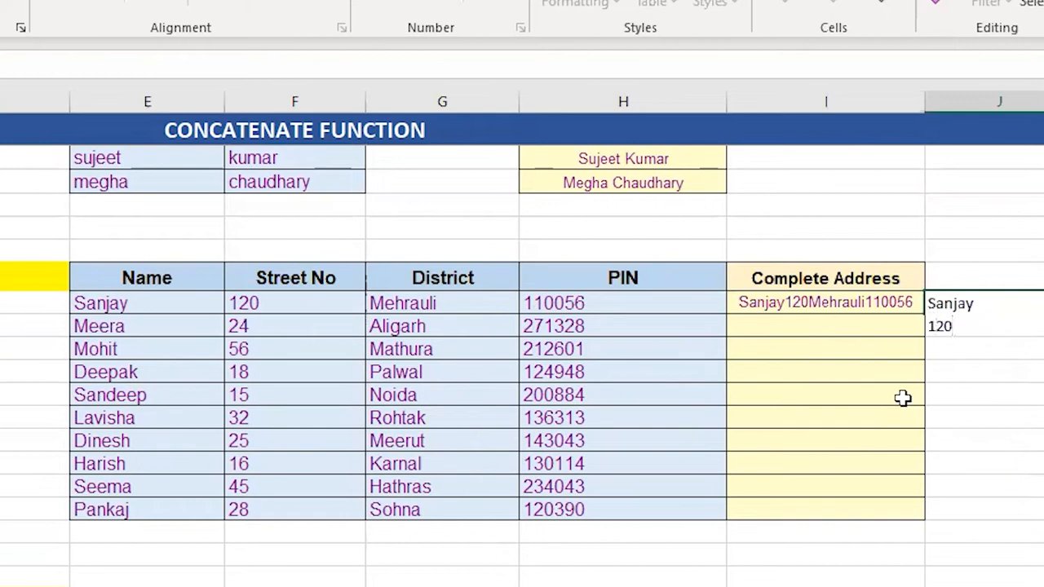
key(alt+Return)
text(Mehrauli)
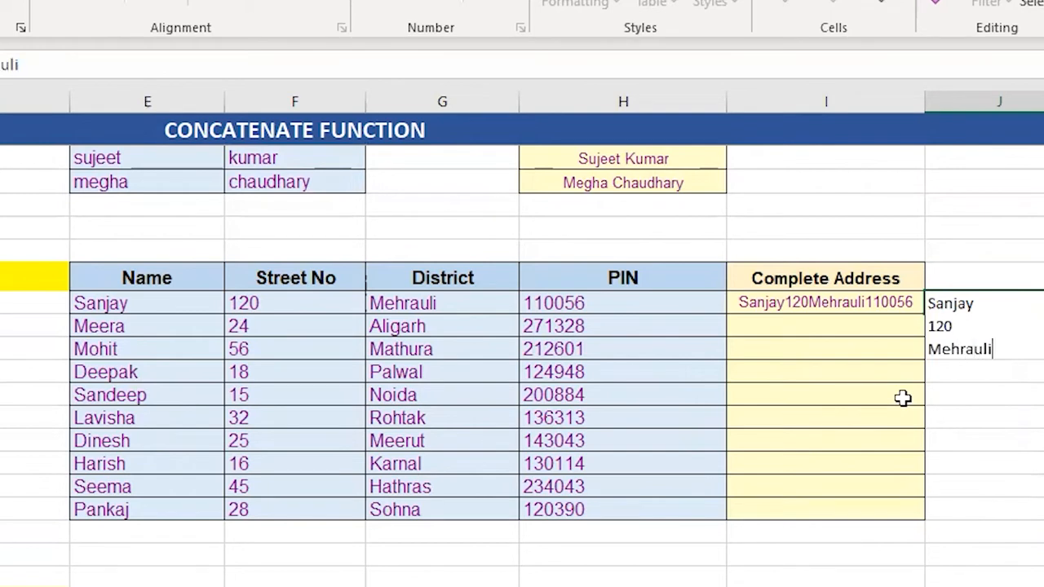
key(Return)
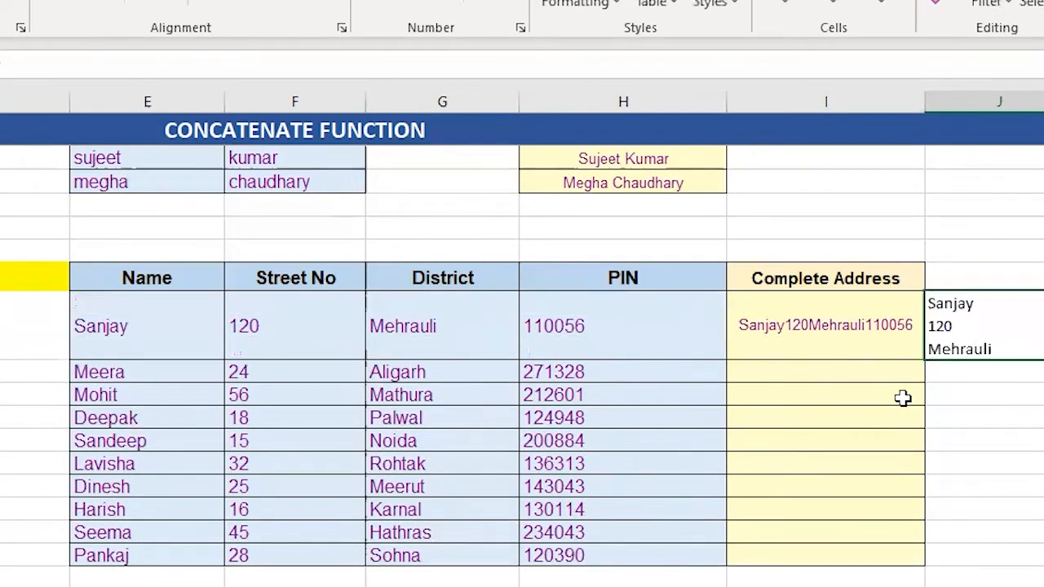
key(ctrl+z)
- Clear I37 and begin a new formula there with =CONCATENATE(E37,CHAR(10) to add a line break after the name
key(Left)
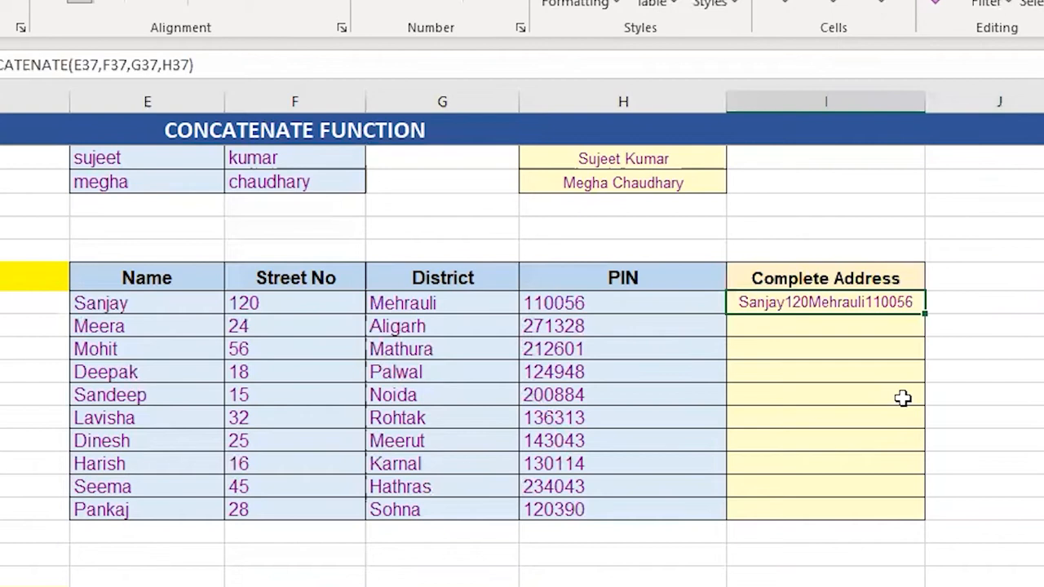
key(Delete)
text(=conc)
key(Down)
key(Tab)
key(Left)
key(Left)
key(Left)
key(Left)
text(,)
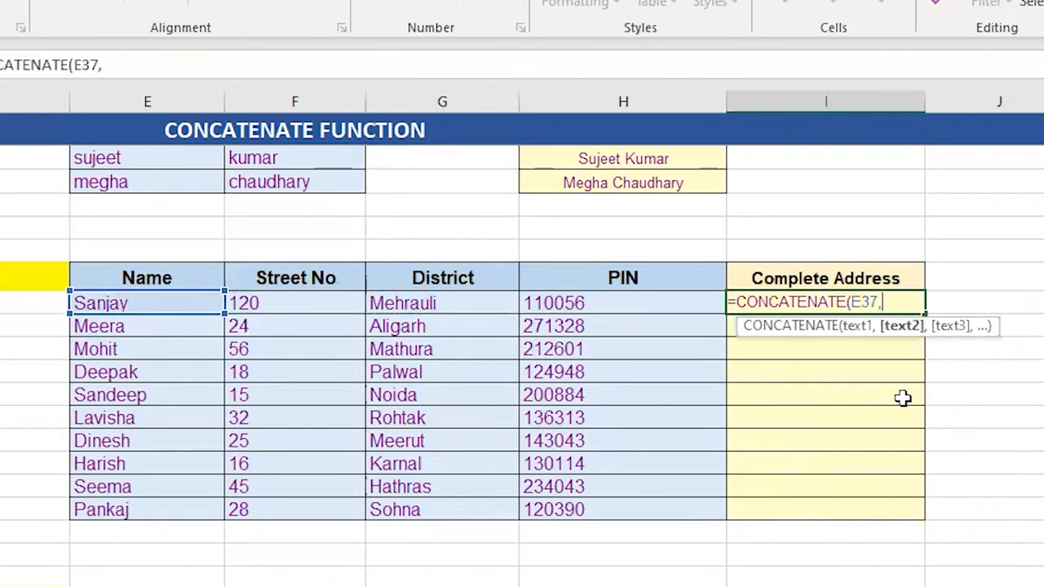
text(char)
key(Tab)
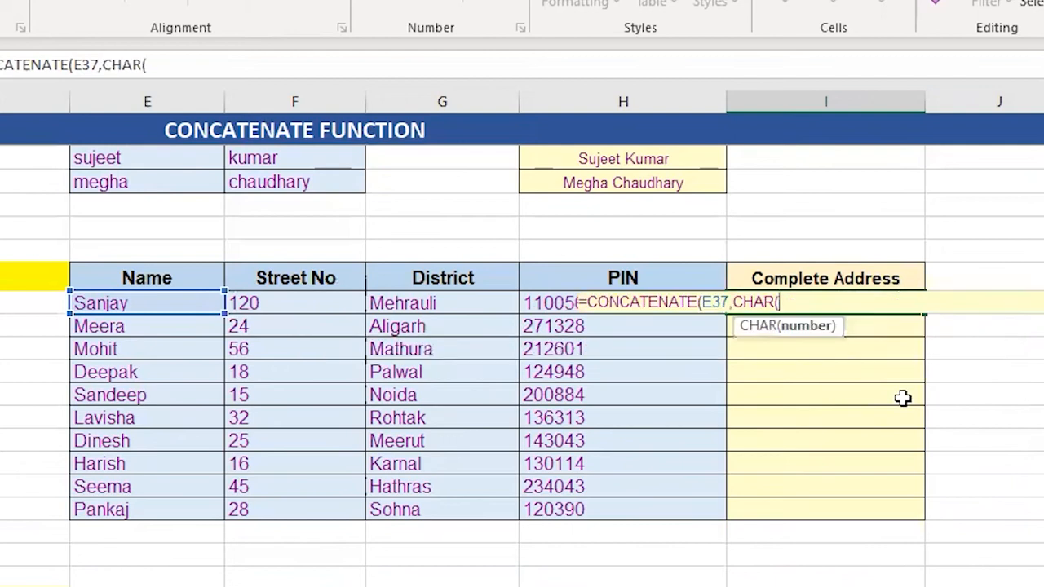
text(10))
- Copy the CHAR(10) argument within the I37 formula for reuse between the remaining address parts
click(213, 62)
key(shift+Left)
key(shift+Left)
key(shift+Left)
key(shift+Left)
key(shift+Left)
key(shift+Left)
key(shift+Left)
key(shift+Left)
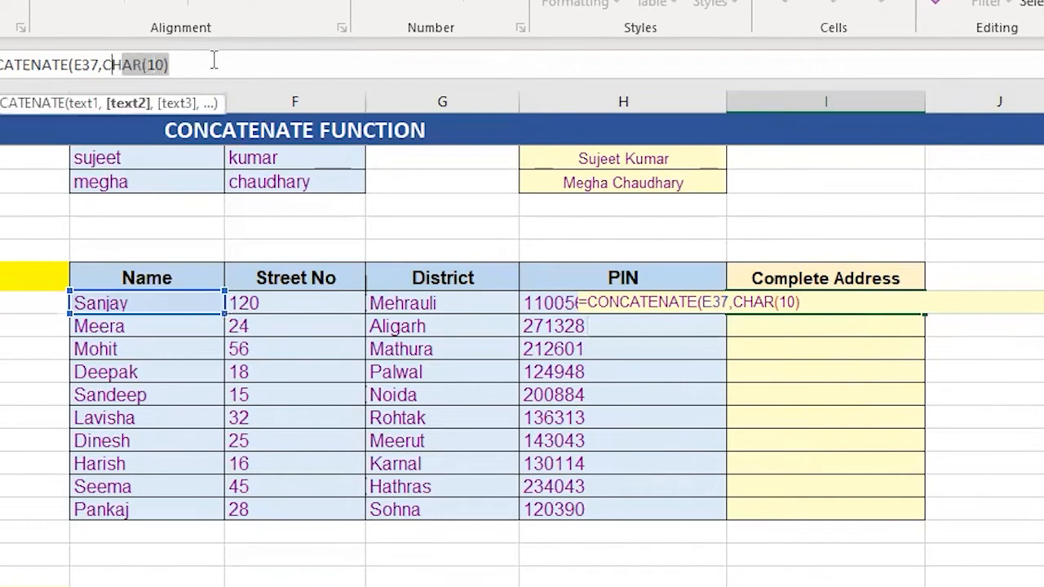
key(Right)
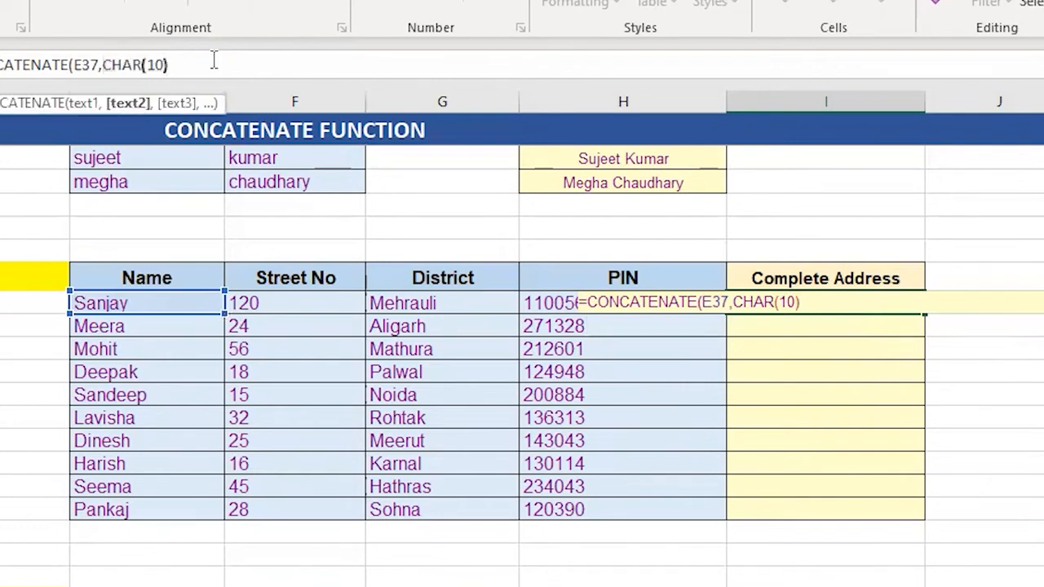
- Add the street number reference F37 to the I37 formula, followed by a CHAR(10) line break
text(,)
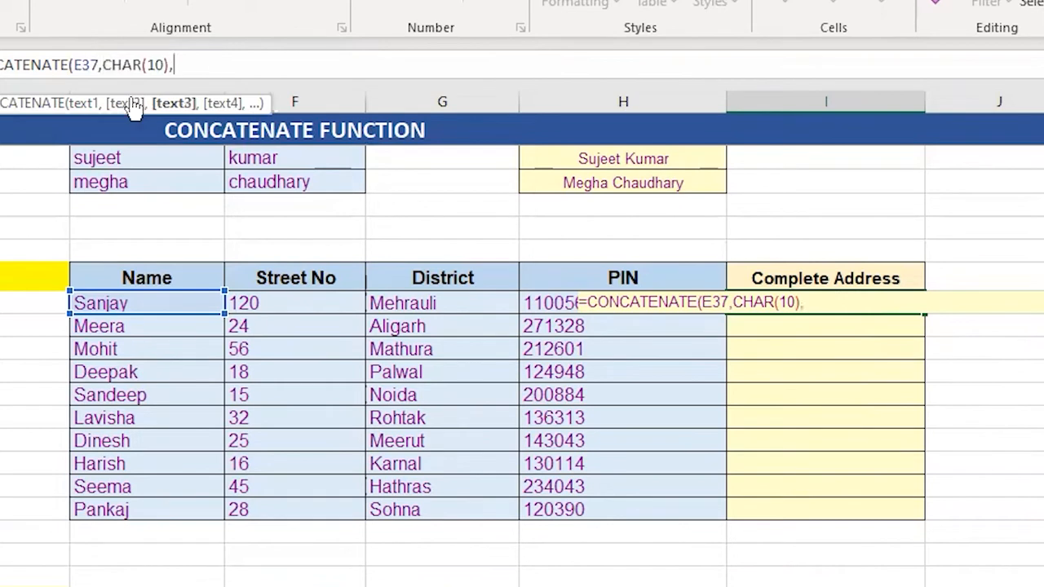
click(247, 307)
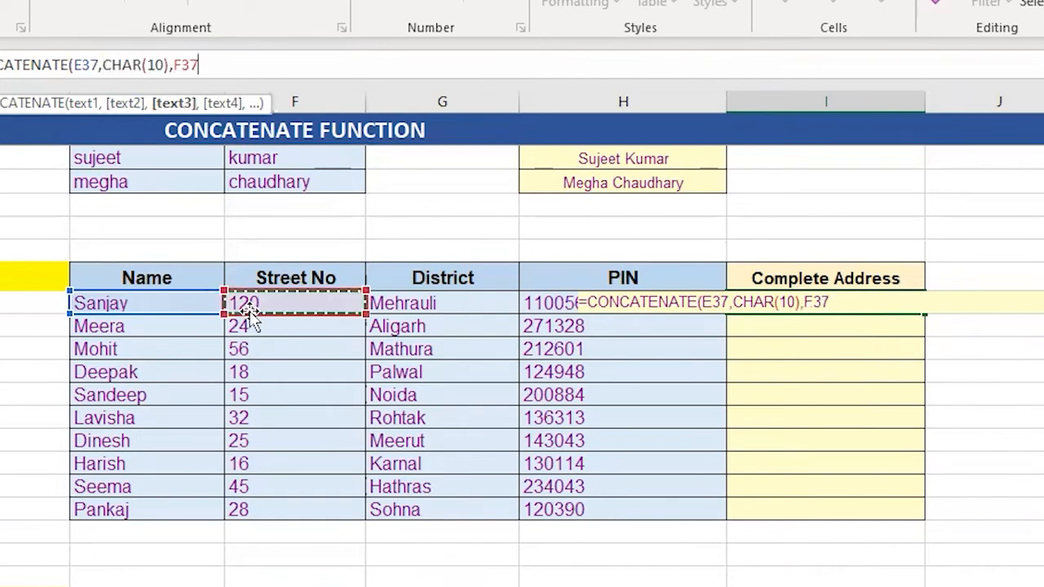
text(,)
key(ctrl+v)
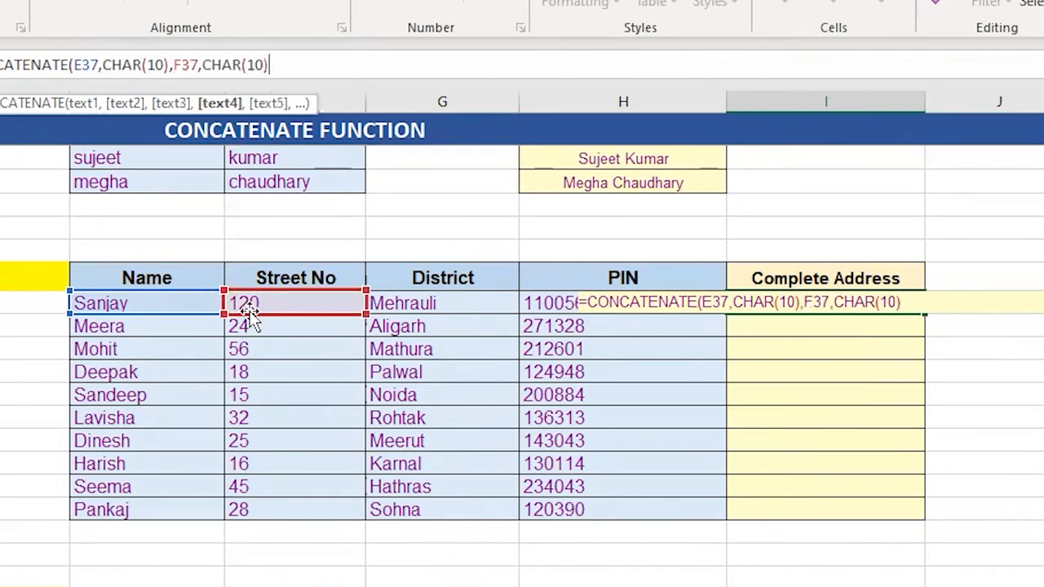
text(,)
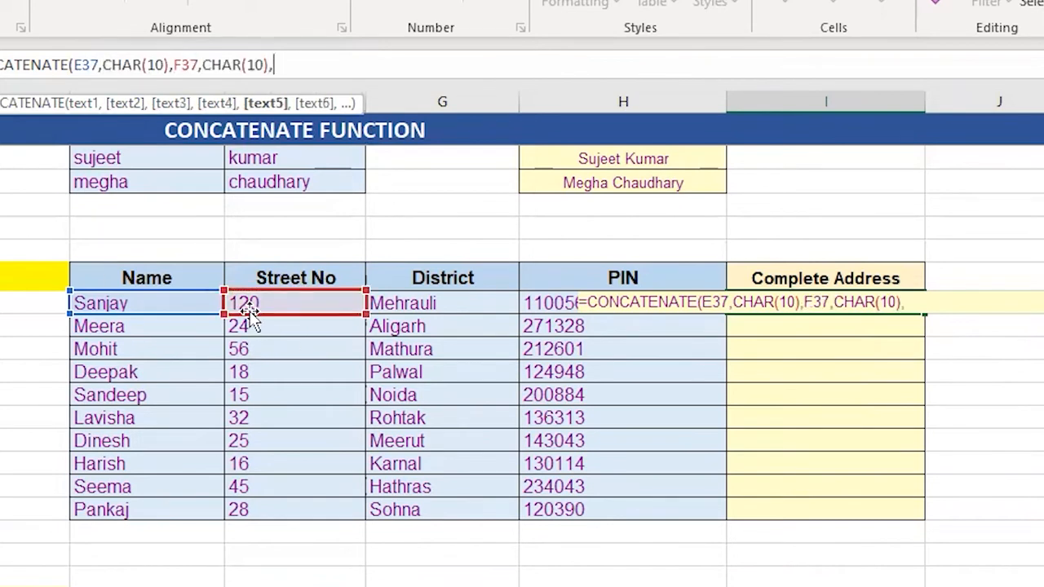
- Finish the I37 formula with G37, a CHAR(10) line break and the PIN reference H37
click(414, 302)
text(,)
key(ctrl+v)
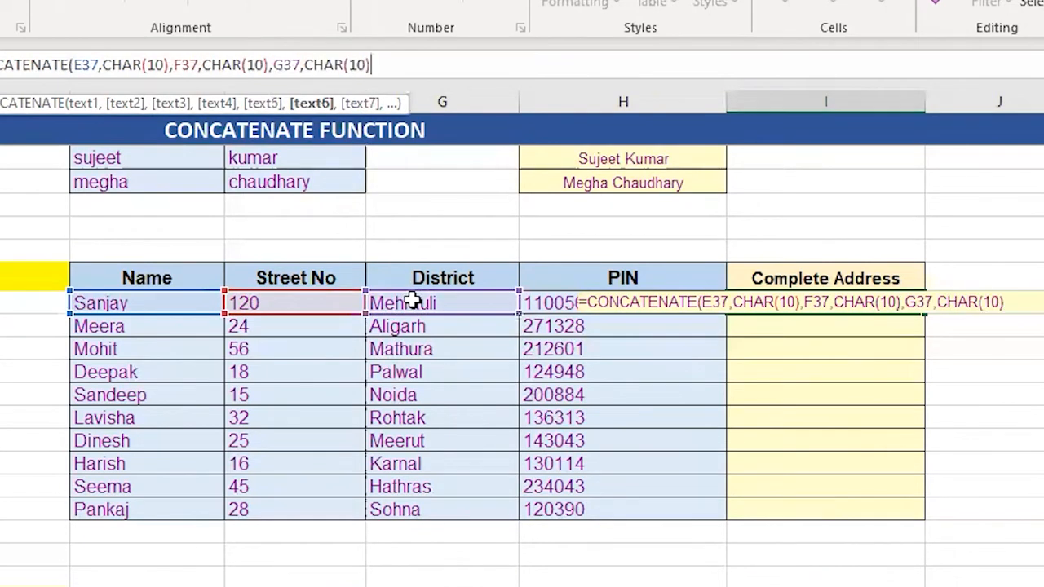
text(,)
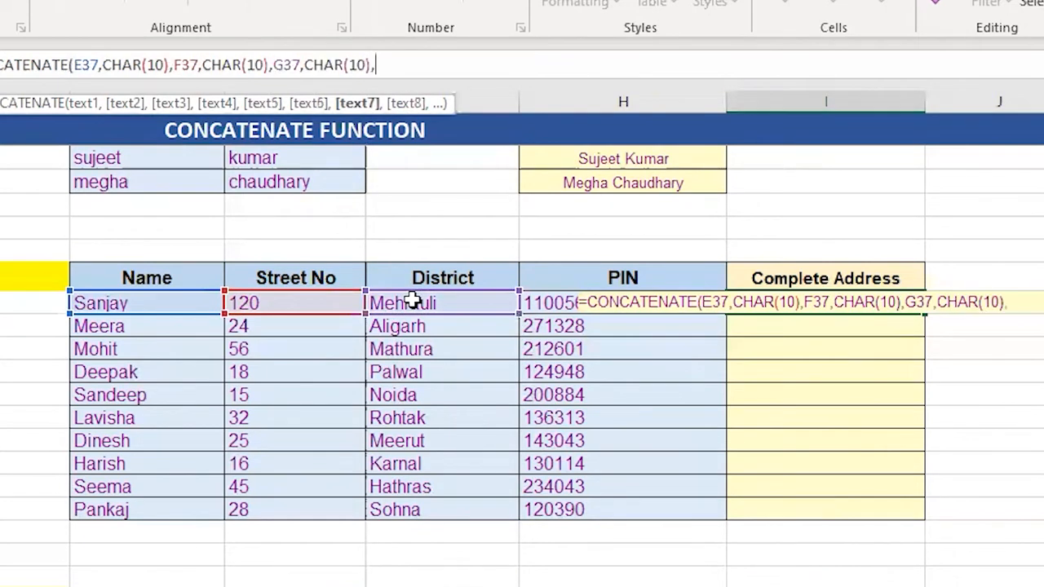
click(540, 306)
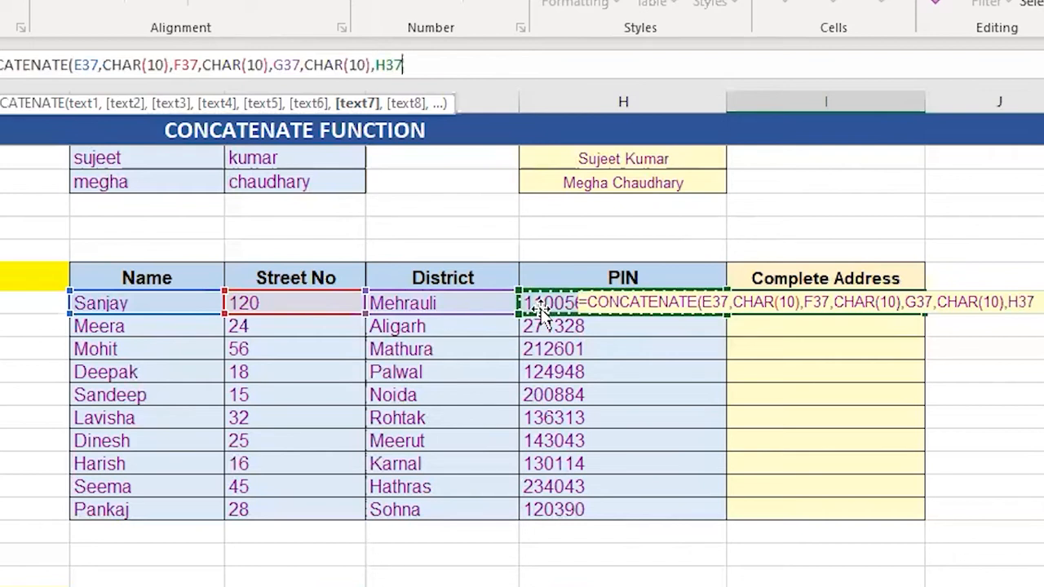
text())
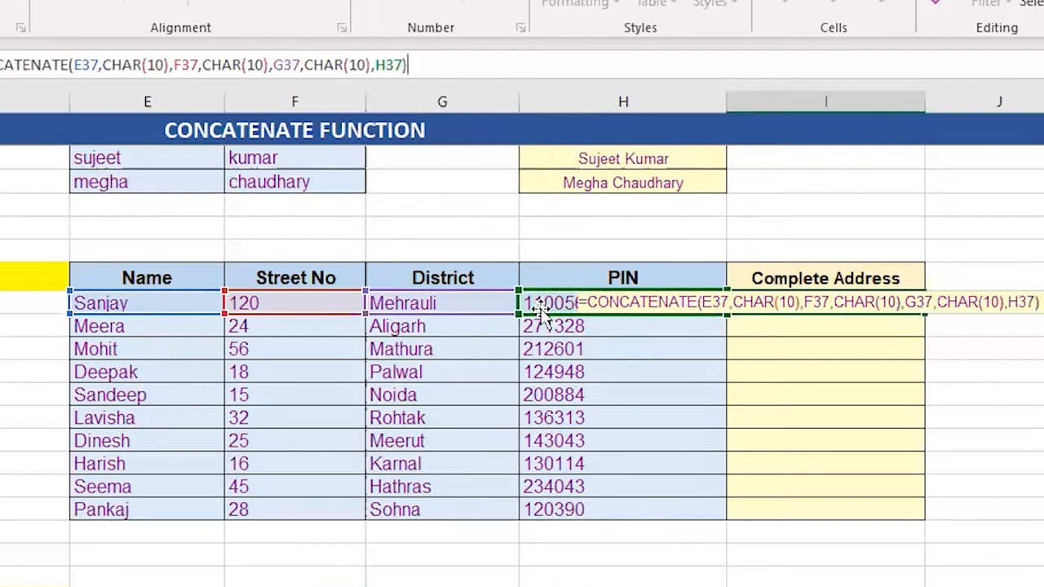
key(Return)
key(Up)
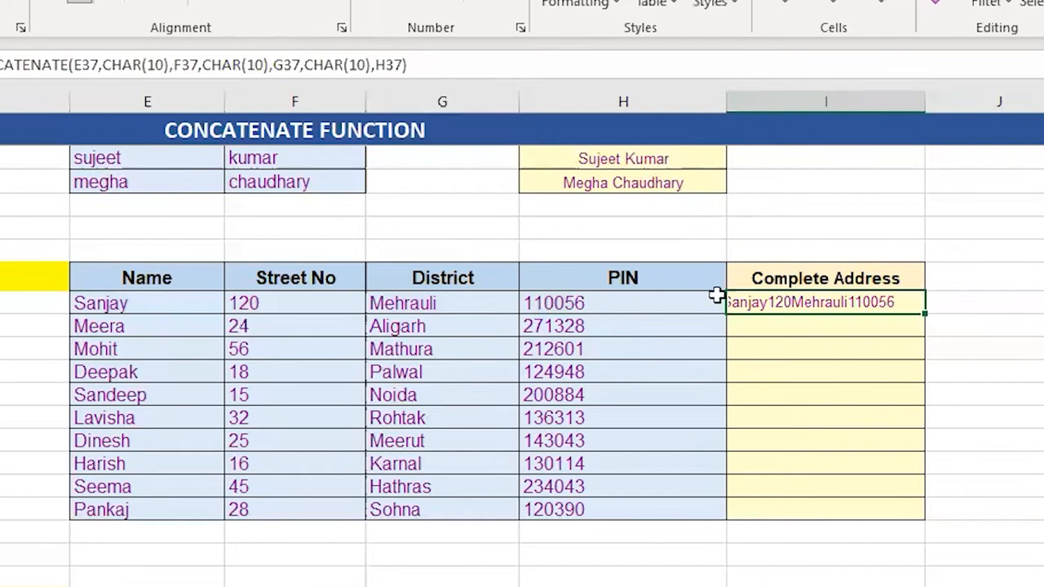
- Copy the I37 formula down the Complete Address column through row 46
key(ctrl+c)
key(shift+Down)
key(shift+Down)
key(shift+Down)
key(shift+Down)
key(shift+Down)
key(shift+Down)
key(shift+Down)
key(shift+Down)
key(shift+Down)
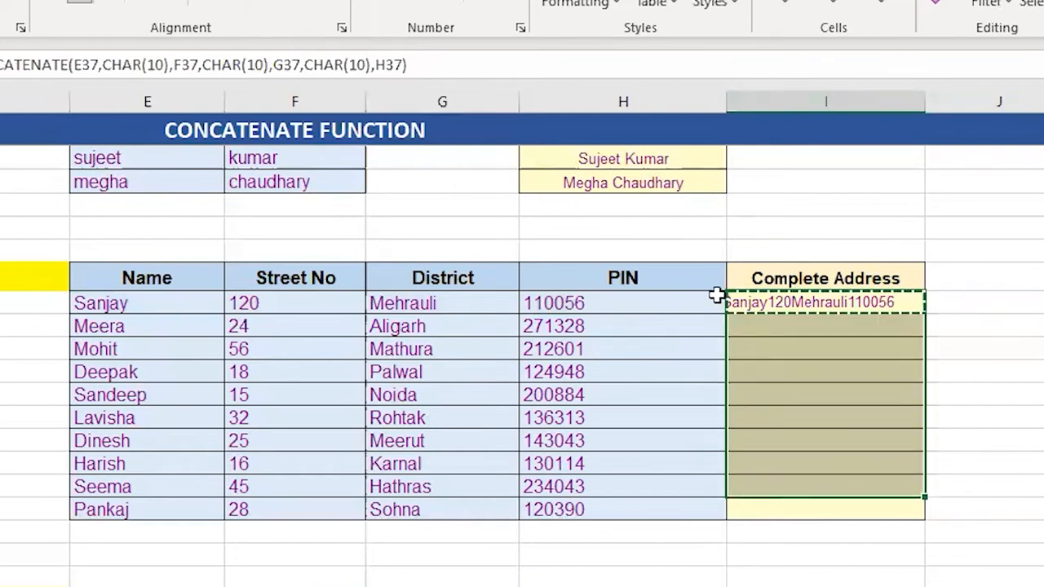
key(ctrl+v)
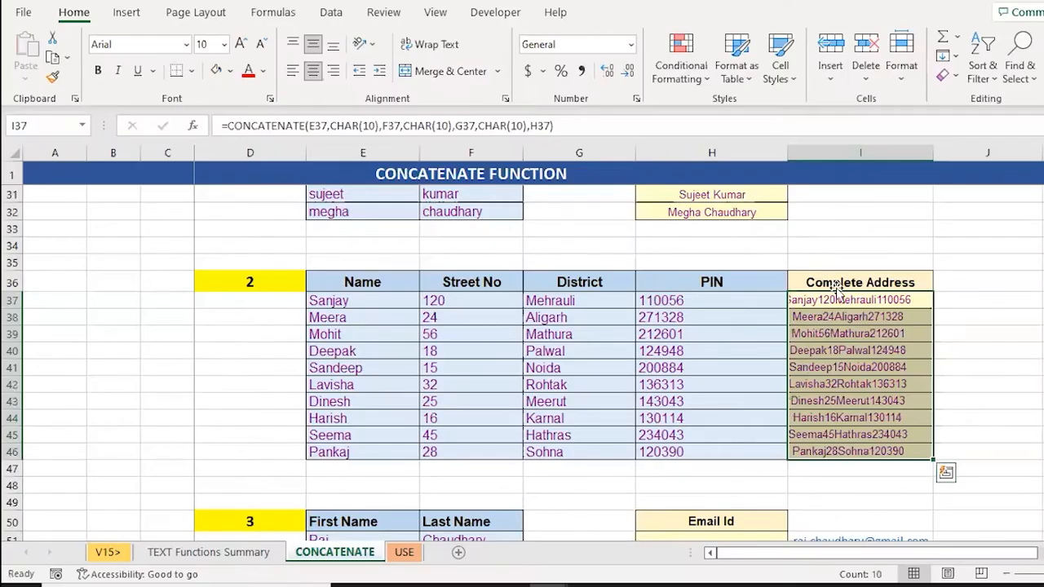
- Turn on text wrapping for the complete addresses in I37:I46
click(433, 50)
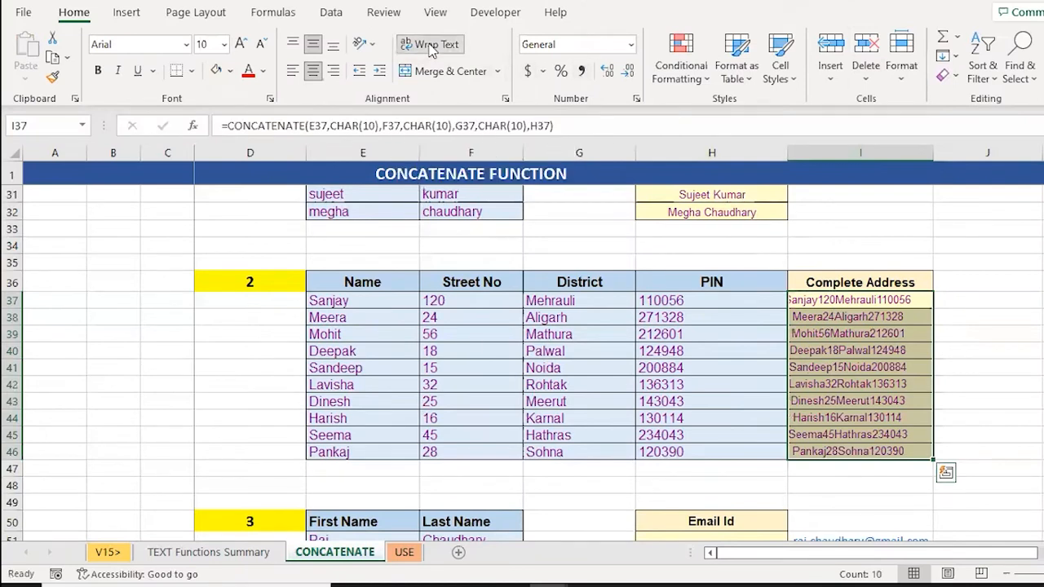
key(Down)
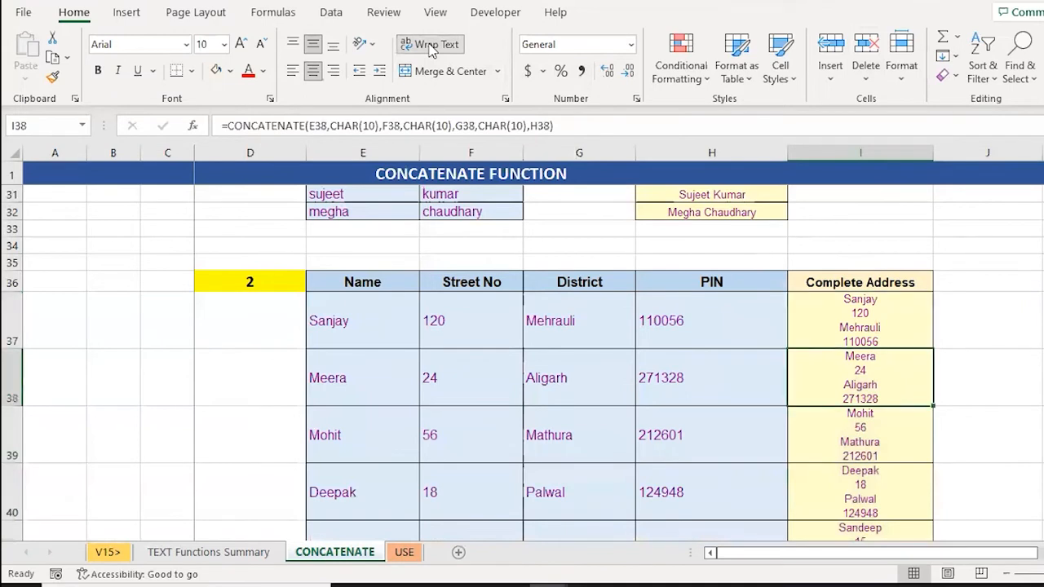
key(Up)
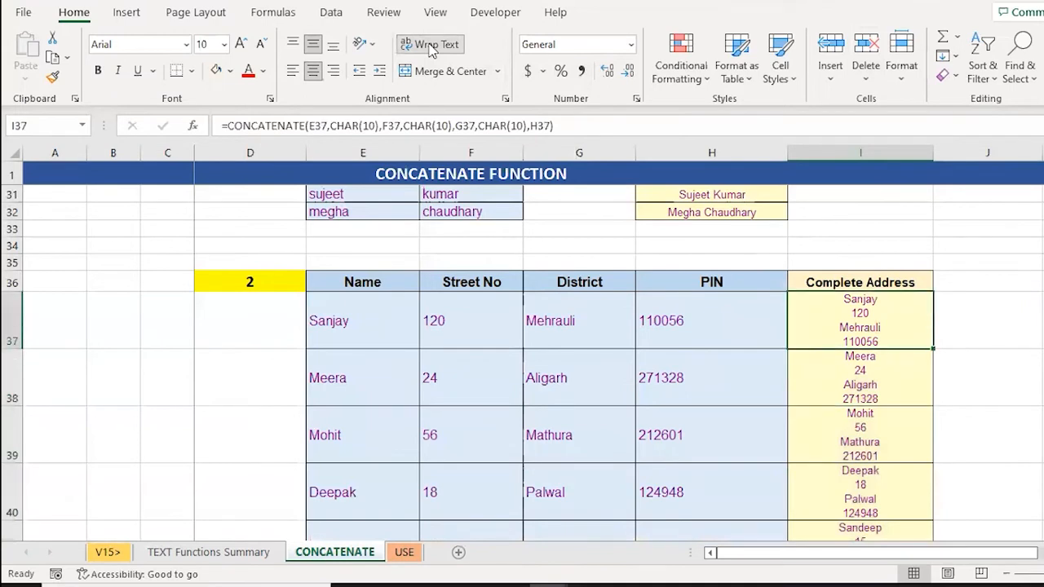
- Review the line-broken addresses down the Complete Address column to row 46
key(Down)
key(Down)
key(Down)
key(Down)
key(Down)
key(Down)
key(Down)
key(Down)
key(Down)
key(Down)
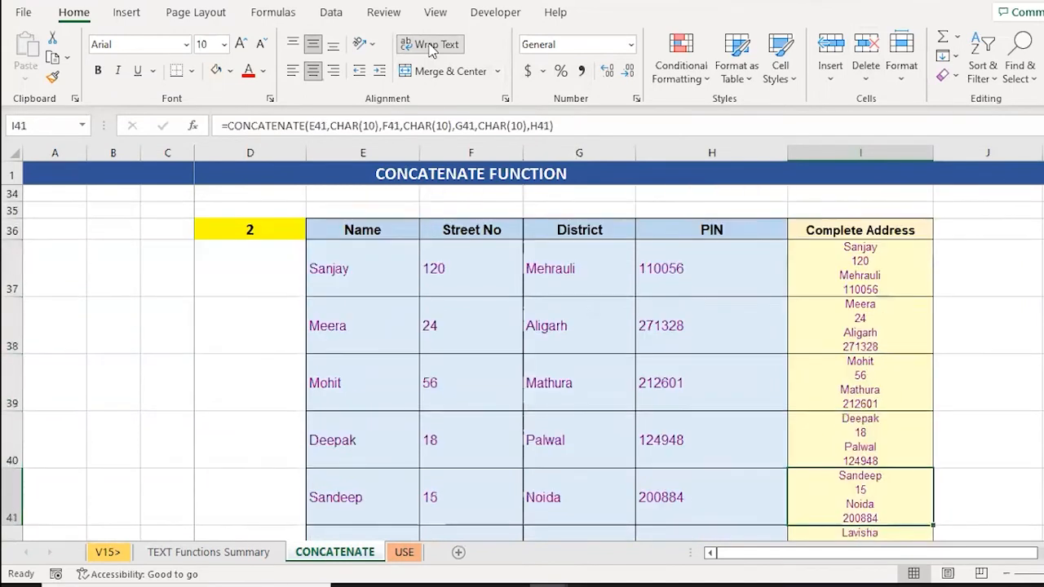
key(Up)
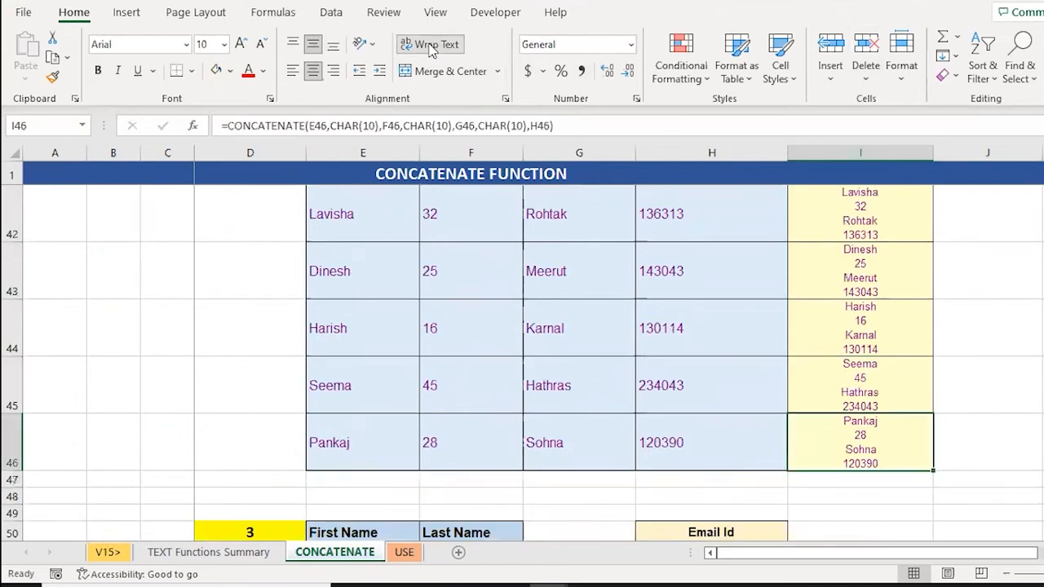
- Examine the First Name and Last Name columns of example 3 in rows 51 to 60
key(Left)
key(Left)
key(Left)
key(Left)
key(Down)
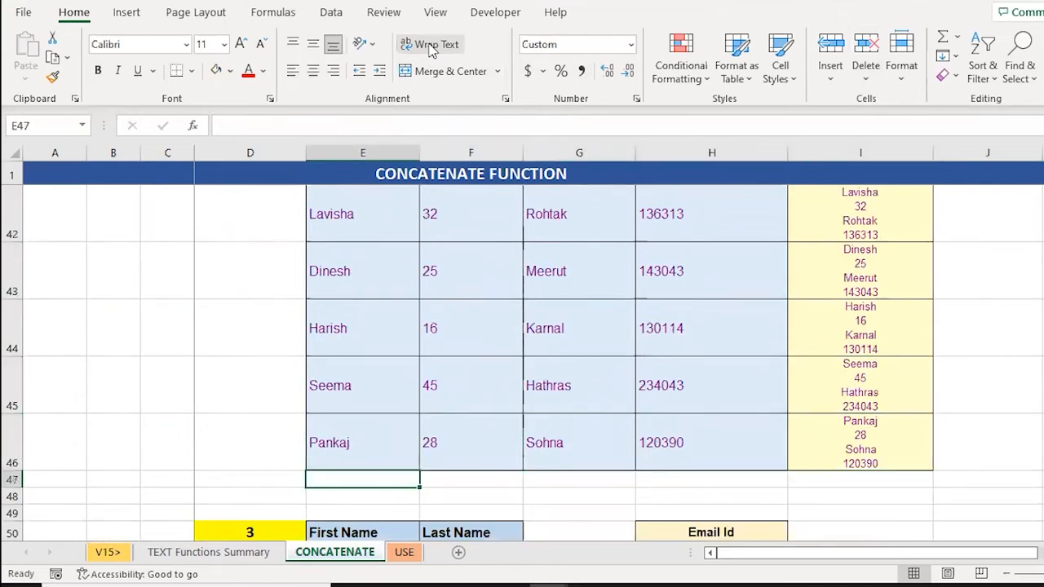
key(Down)
key(Down)
key(Down)
key(Down)
key(Down)
key(Down)
key(Down)
key(Down)
key(Down)
key(Down)
key(Down)
key(Down)
key(Down)
key(Down)
key(Down)
key(Down)
key(ctrl+Up)
key(ctrl+Up)
key(Down)
key(ctrl+shift+Down)
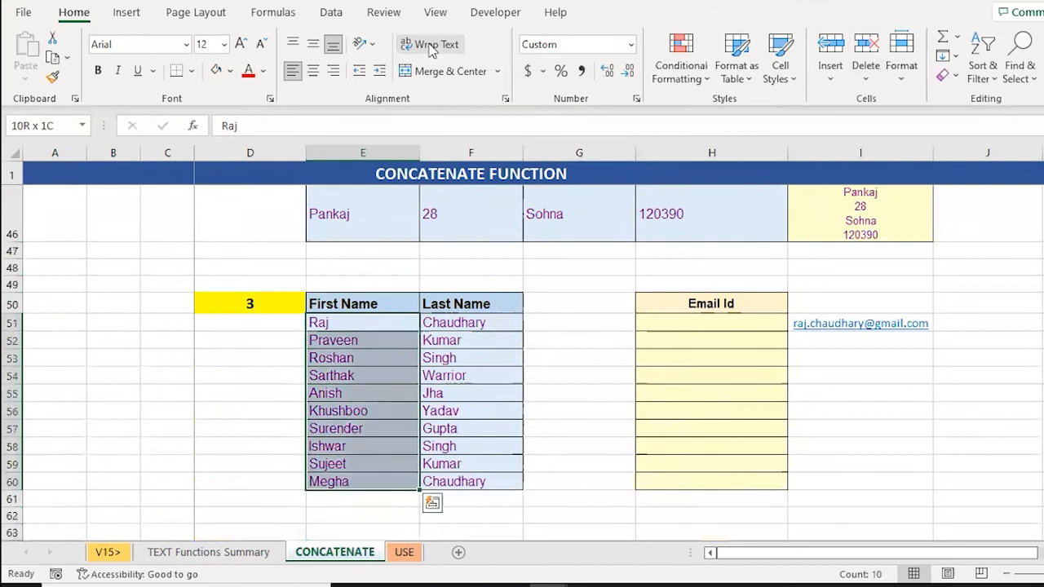
key(shift+Right)
- Join the first and last names with a dot under Email Id, using =CONCATENATE(E51,".",F51) in H51 and filling down to H60
key(Right)
key(Right)
key(Right)
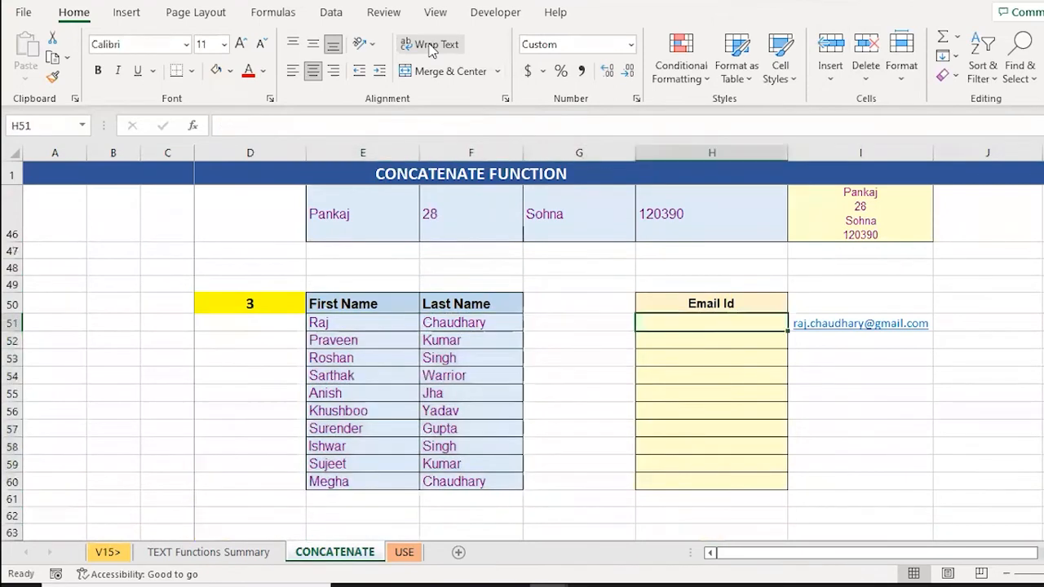
text(=conc)
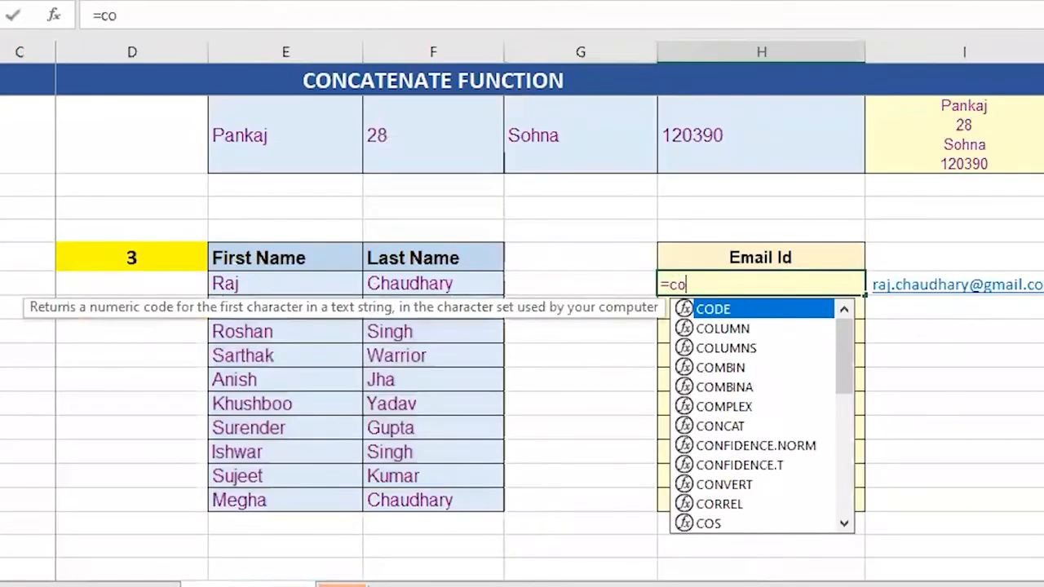
key(Down)
key(Tab)
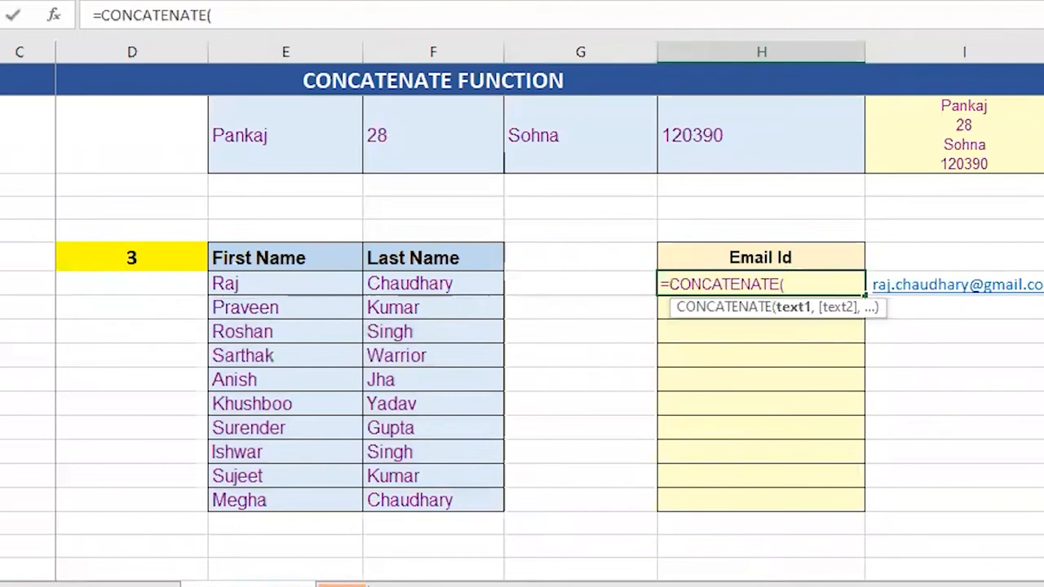
key(Left)
key(Left)
key(Left)
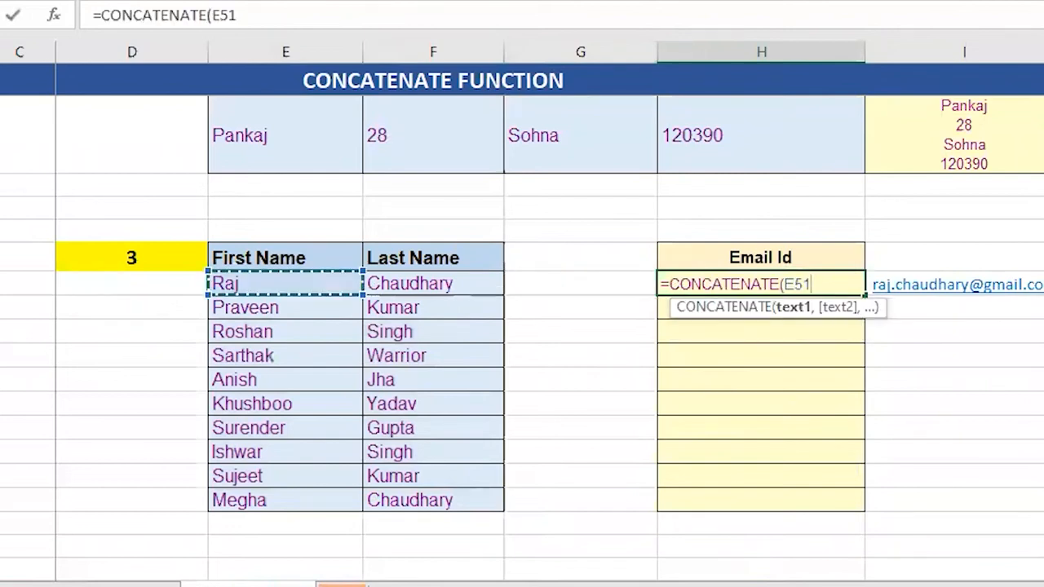
text(,".",)
key(Left)
key(Left)
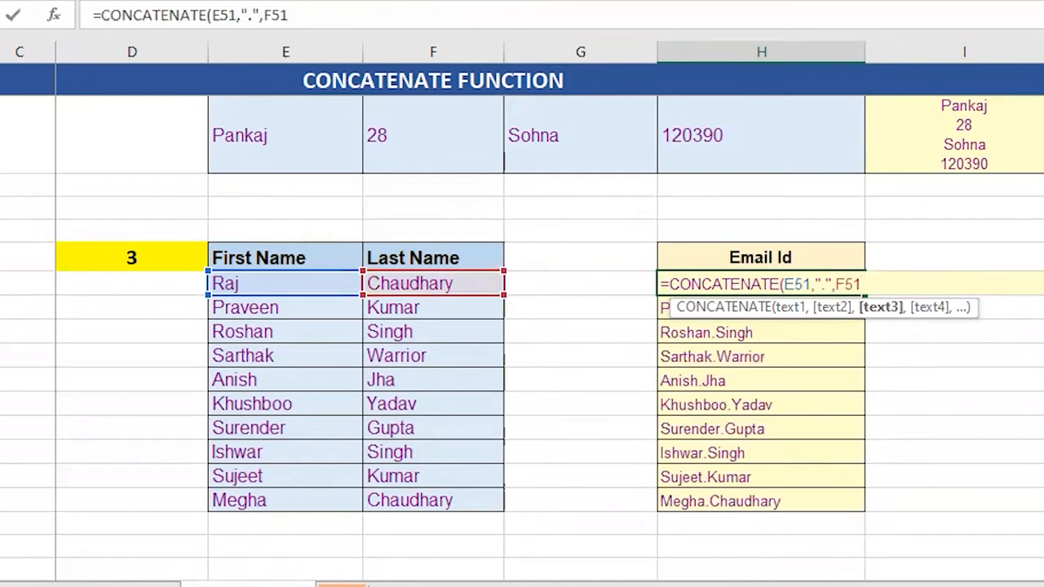
text(,"@gm)
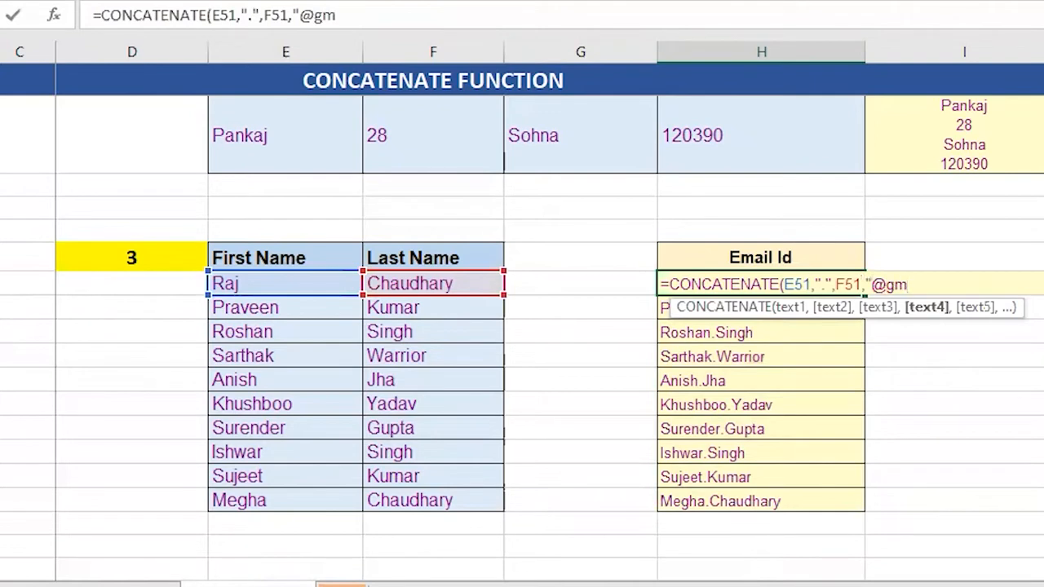
text(ail.com"))
key(Return)
key(Up)
key(ctrl+c)
key(ctrl+shift+Down)
key(Return)
key(Down)
key(Up)
key(ctrl+shift+Down)
key(Down)
key(Up)
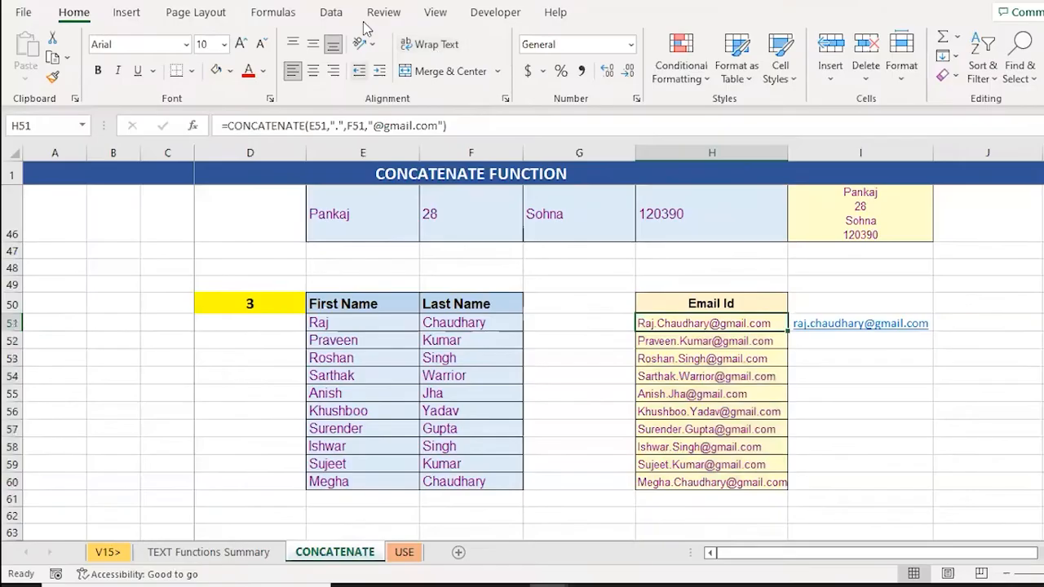
click(228, 127)
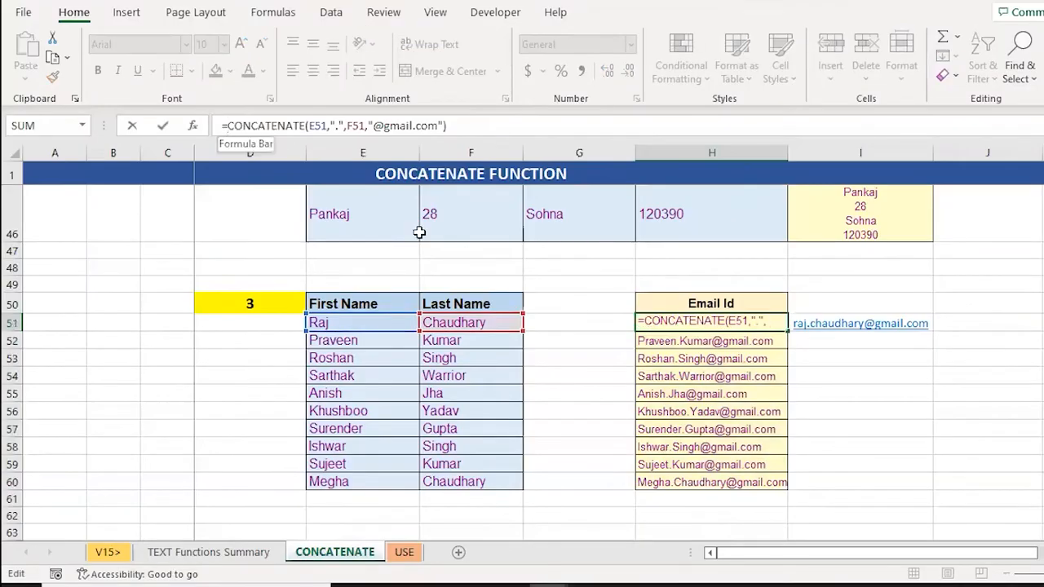
text(lwe)
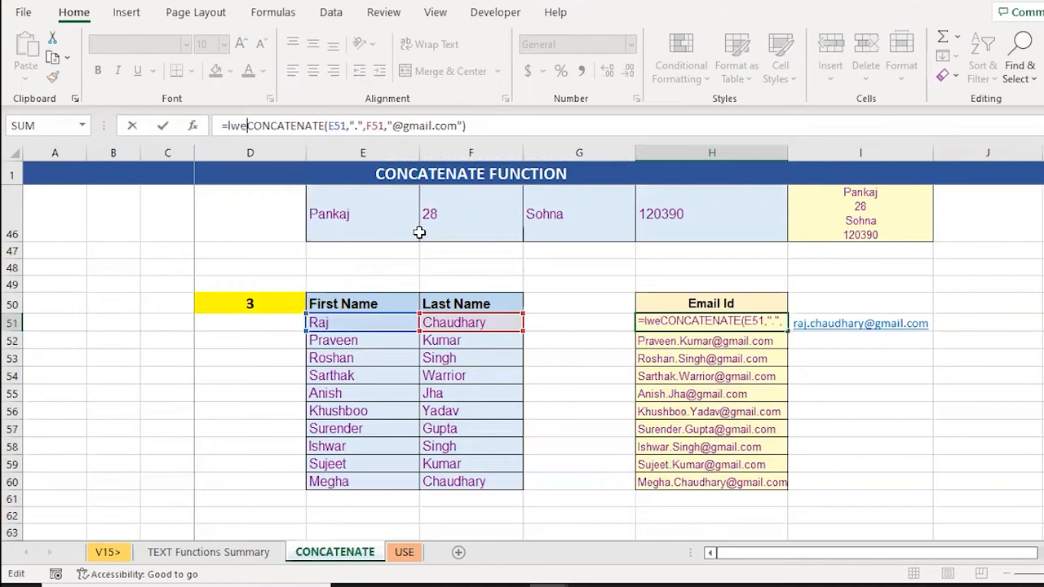
key(BackSpace)
key(BackSpace)
text(ow)
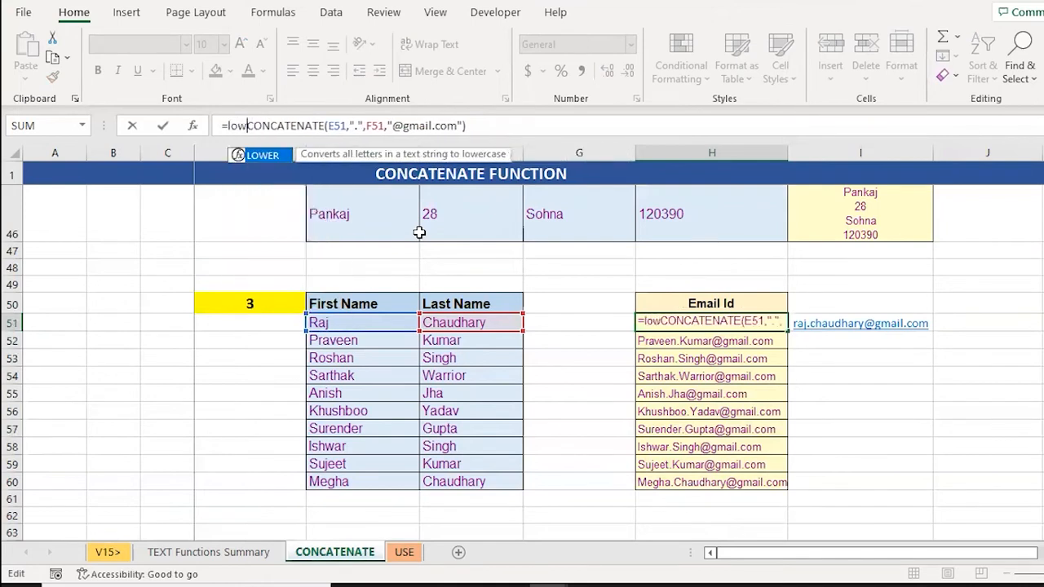
key(Tab)
click(538, 124)
text())
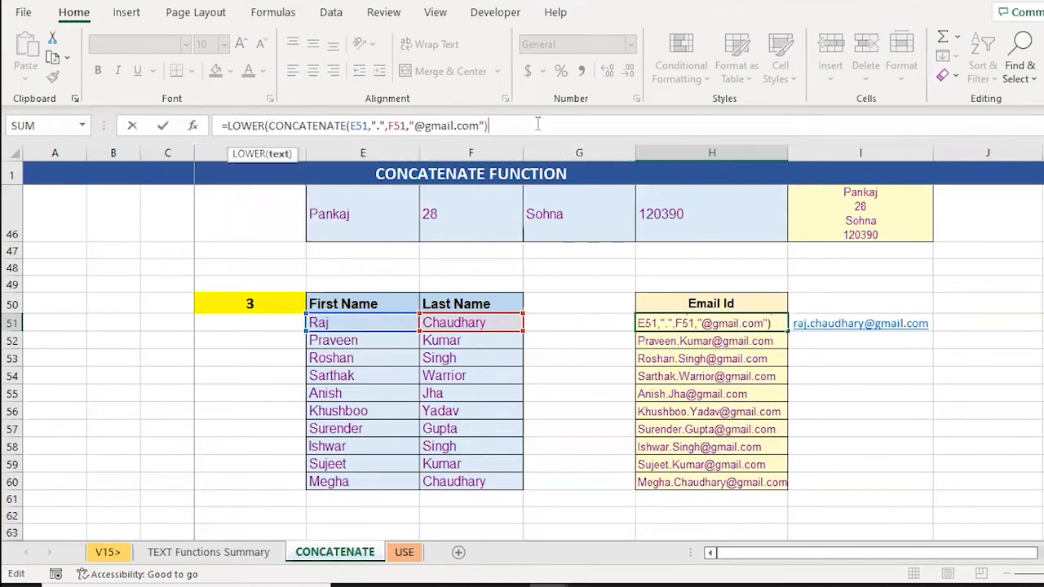
text())
key(Return)
- Copy the LOWER formula from H51 down the Email Id column to H60
key(Up)
key(ctrl+c)
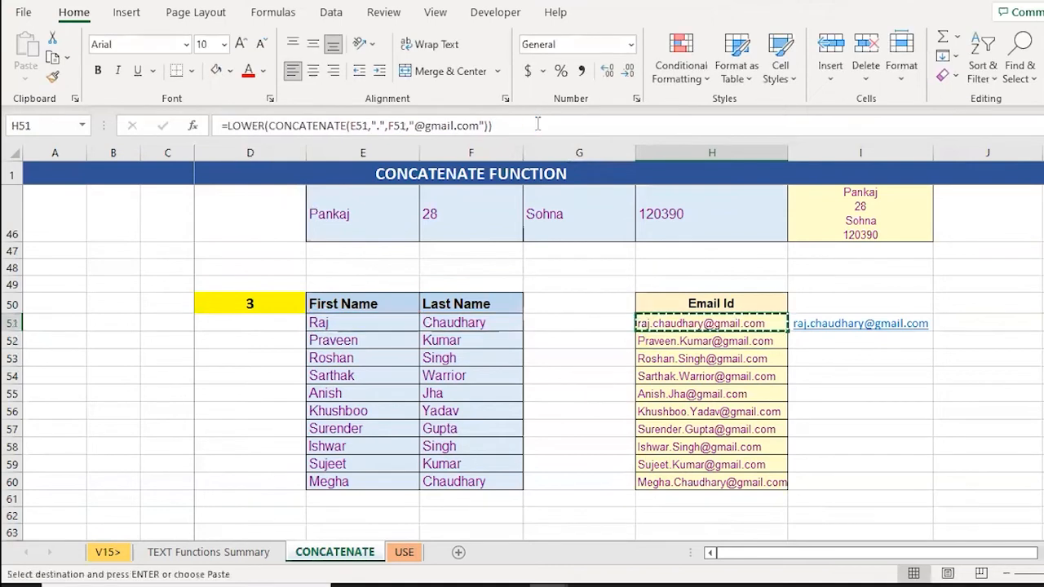
key(ctrl+shift+Down)
key(Return)
key(Down)
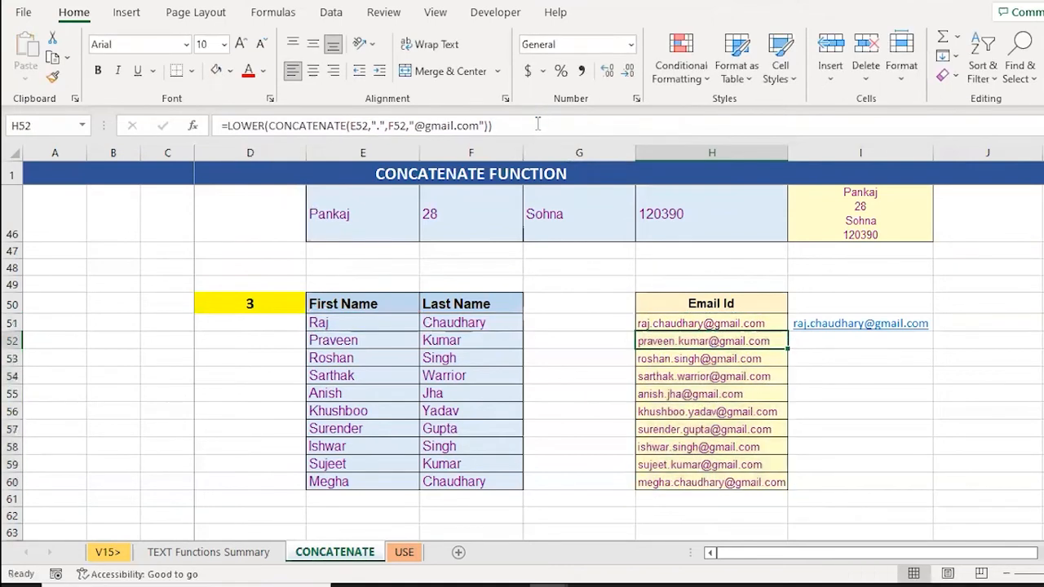
- Review the lowercase email IDs and their formulas in the rows below H52
key(Down)
key(Down)
key(Down)
key(Down)
key(Down)
key(Down)
key(Up)
key(Up)
key(Down)
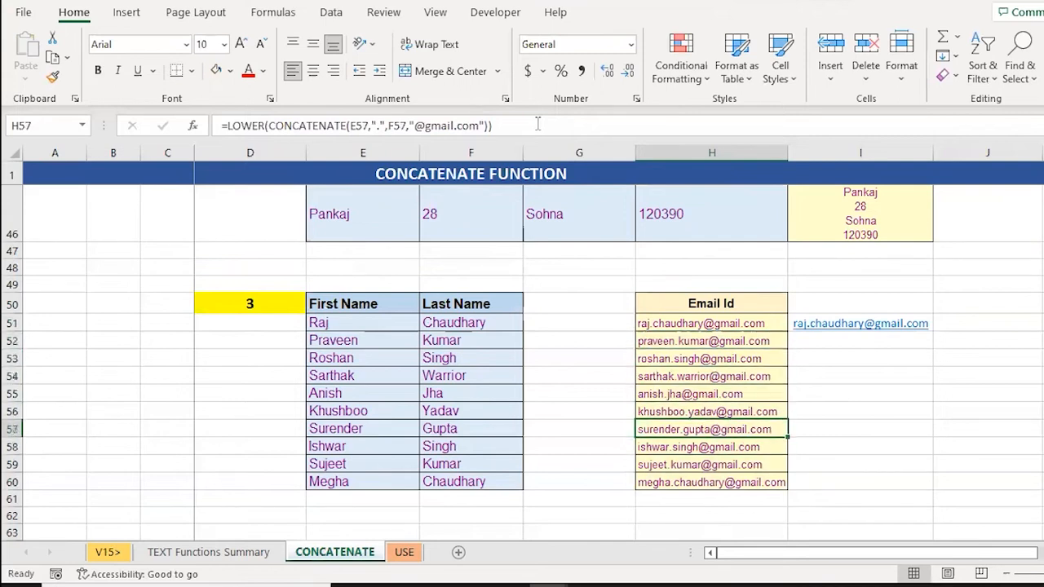
- Examine example 4's Text-1 and Text-2 values in row 66 and the sample sentence beside the Result column
key(Down)
key(Down)
key(Down)
key(Down)
key(Down)
key(Down)
key(Down)
key(Down)
key(Down)
key(Down)
key(Down)
key(Down)
key(Down)
key(Down)
key(Down)
key(Down)
key(Down)
key(Down)
key(Down)
key(Down)
key(ctrl+Up)
key(Down)
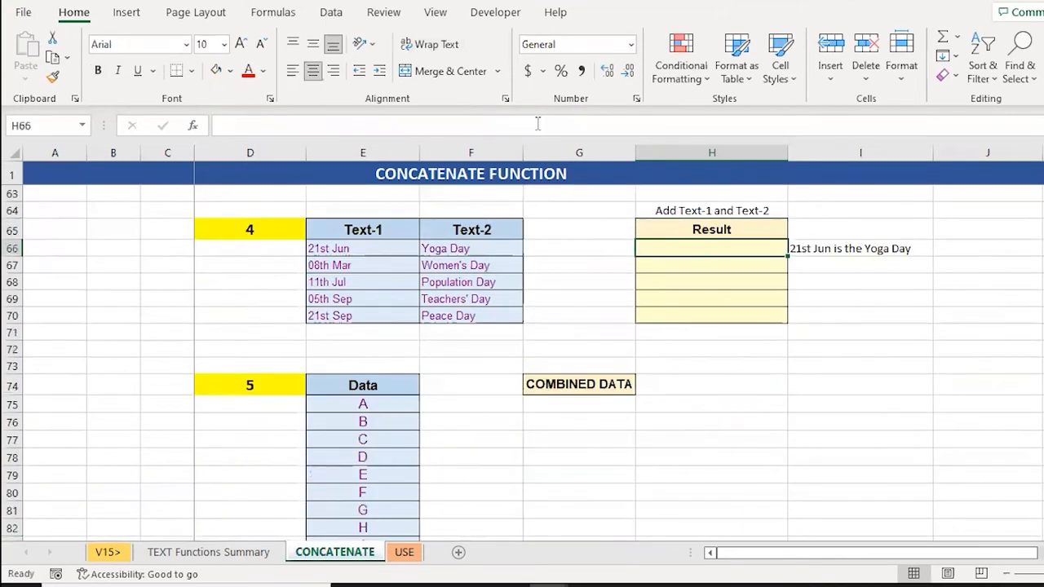
key(Left)
key(Left)
key(Left)
key(Left)
key(Right)
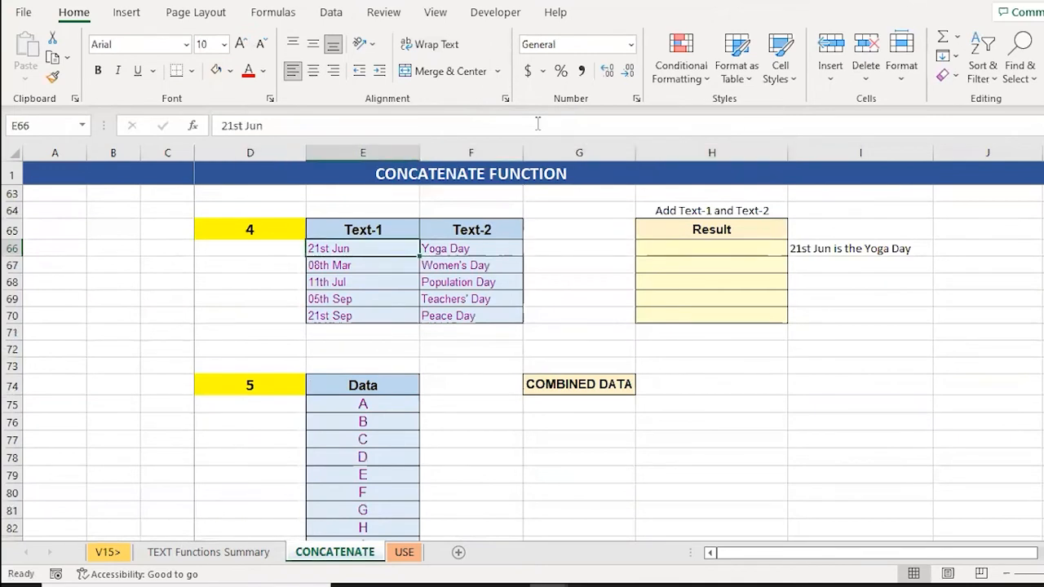
key(Right)
key(Right)
key(Right)
key(Right)
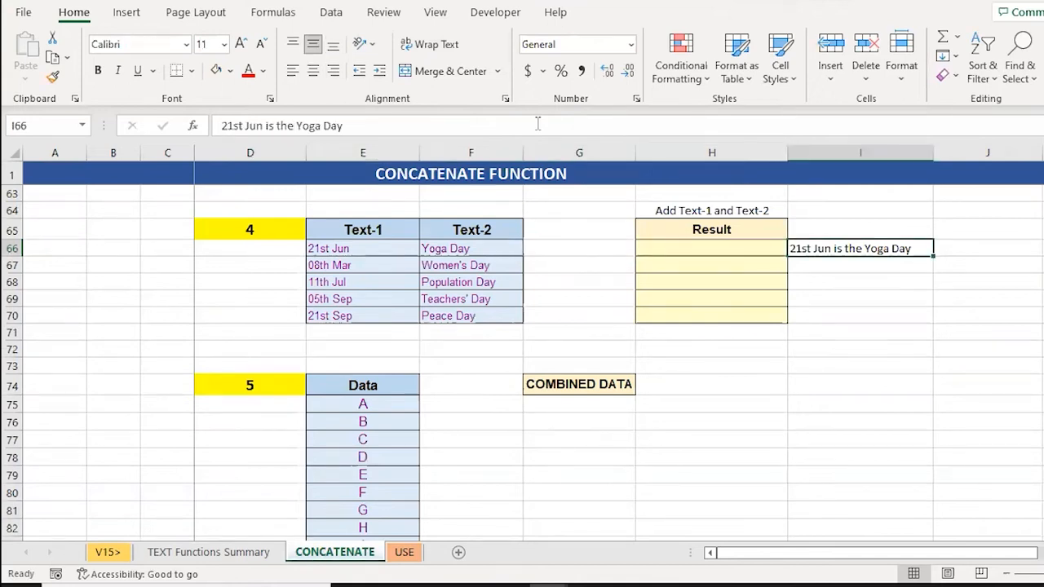
- Enter the formula =CONCATENATE(E66,"is the ",F66) in H66
key(Left)
text(=conc)
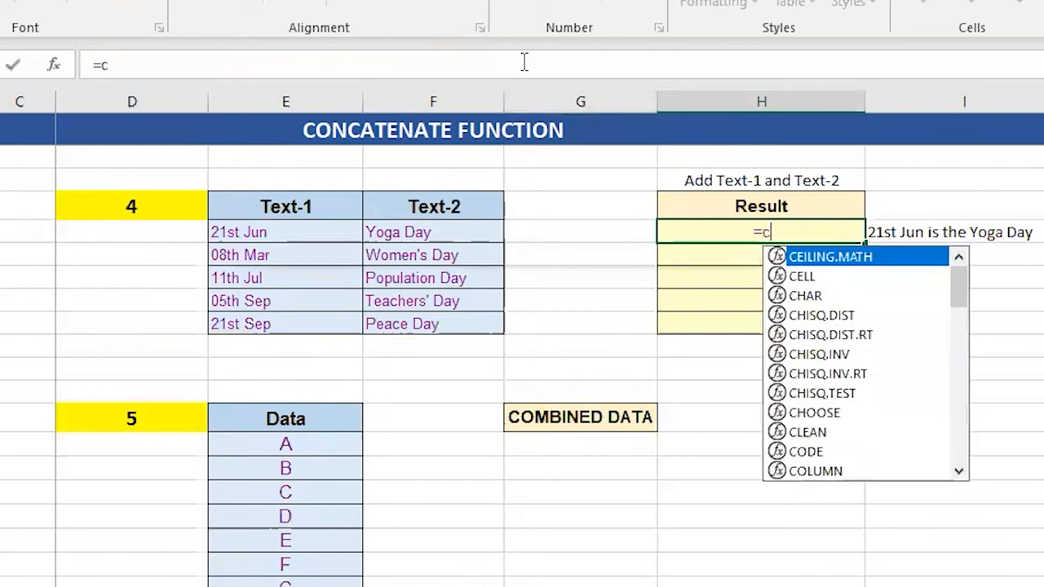
key(Down)
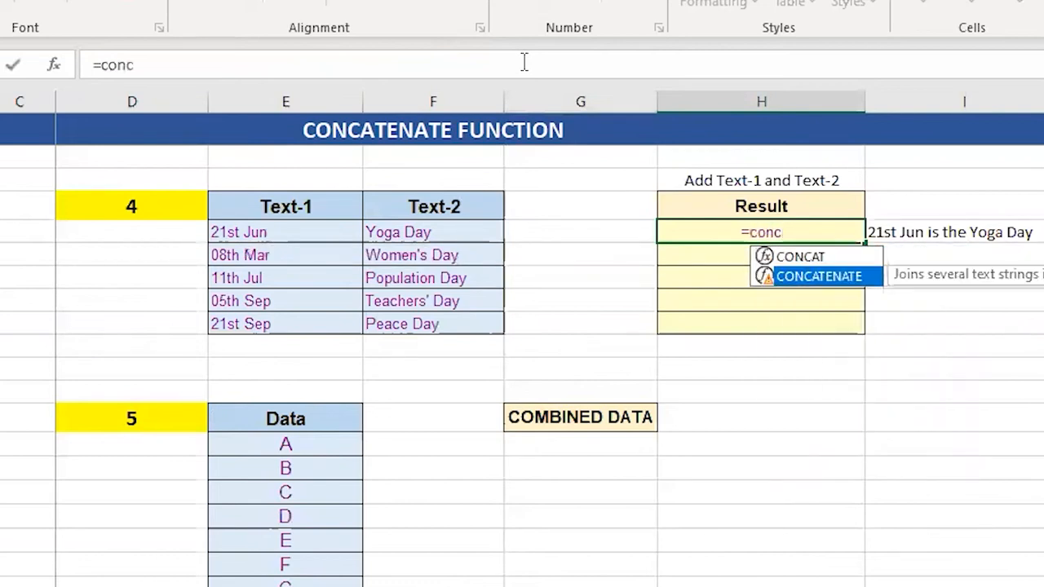
key(Tab)
key(Left)
key(Left)
key(Left)
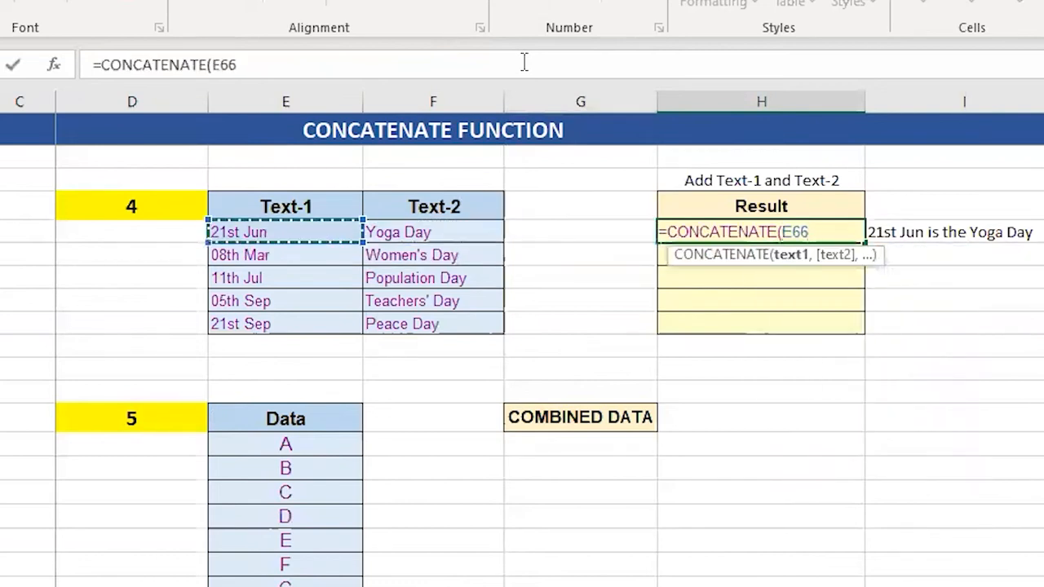
text(,)
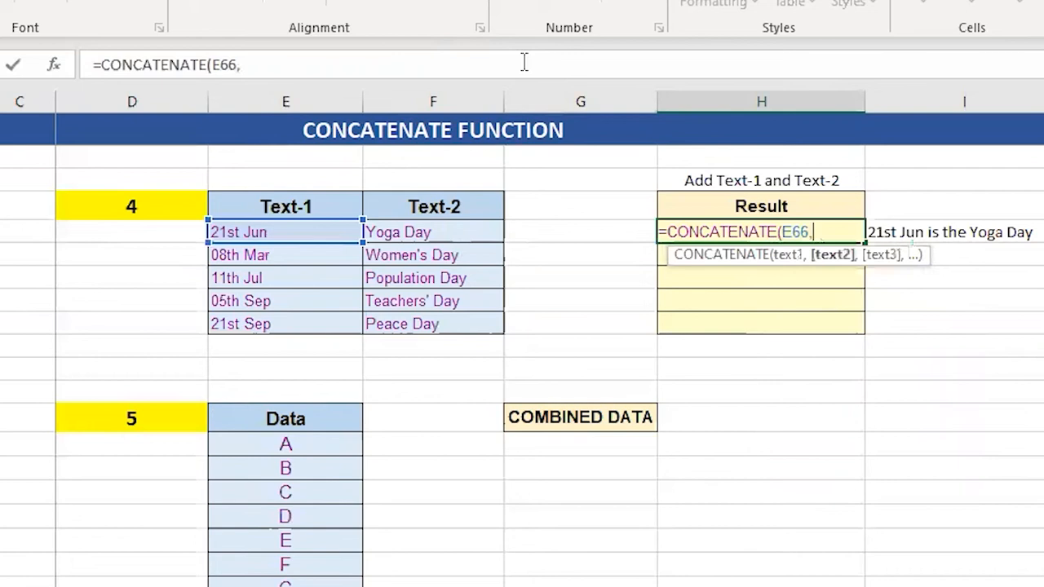
text("is the ",)
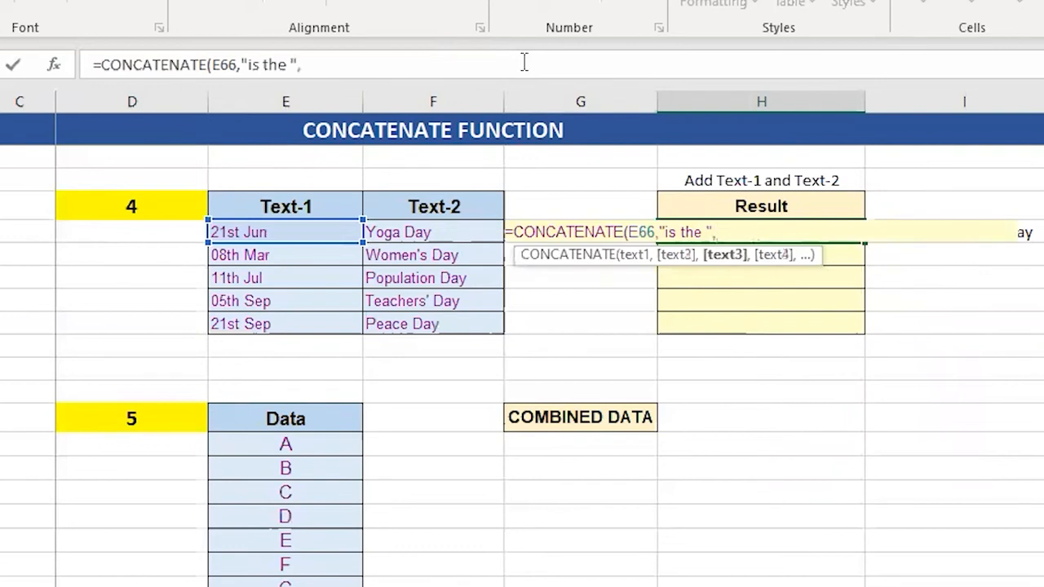
key(Left)
key(Left)
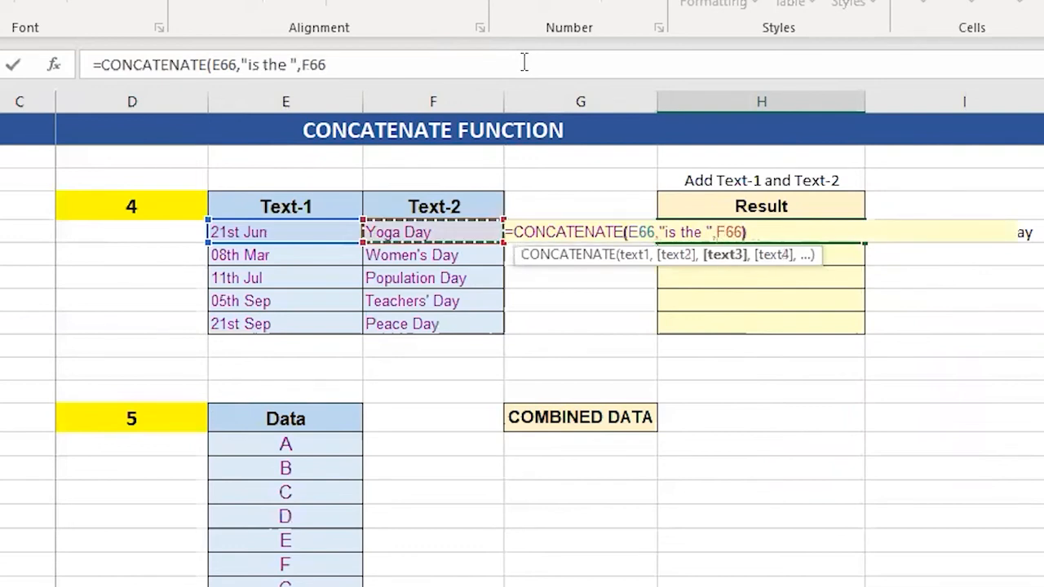
key(ctrl+Return)
- Copy the H66 formula down the Result column to H70
key(ctrl+c)
key(shift+Down)
key(shift+Down)
key(shift+Down)
key(ctrl+v)
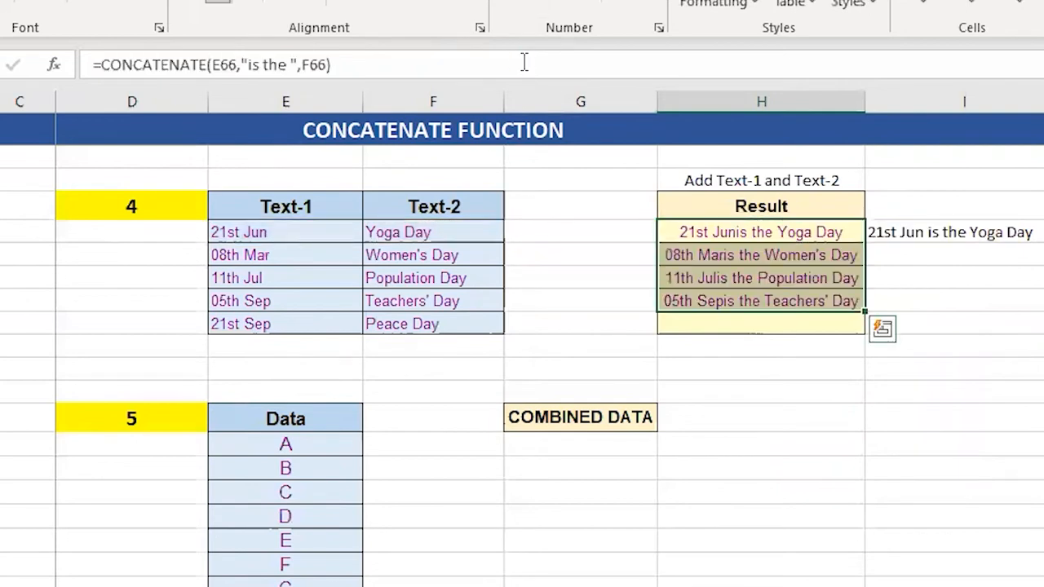
key(Down)
key(Down)
key(Down)
key(Down)
key(Return)
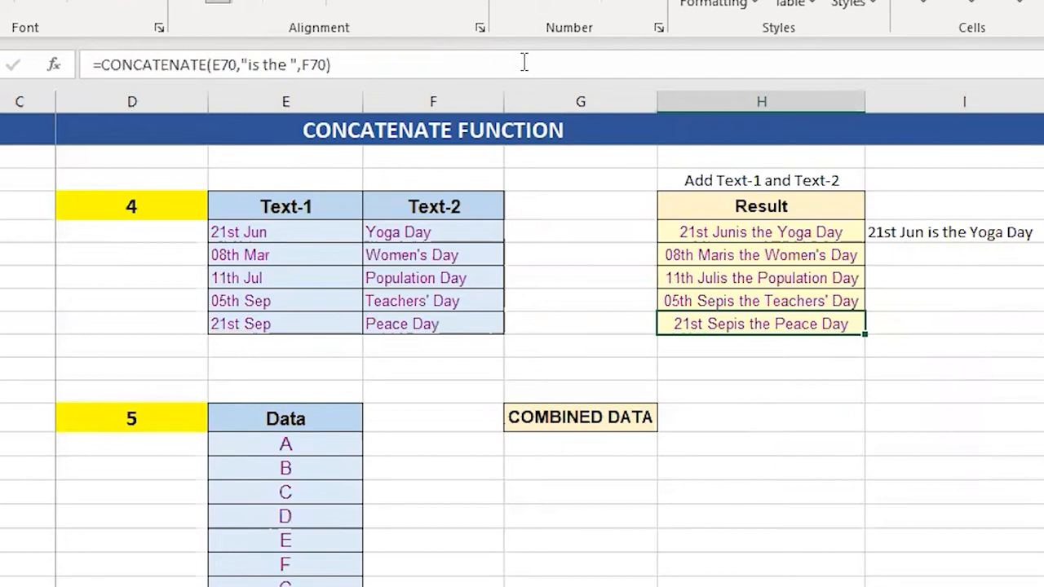
- Add a leading space to the joining text in H66, making the formula =CONCATENATE(E66," is the ",F66)
key(F2)
key(Escape)
key(Up)
key(Up)
key(Up)
key(Up)
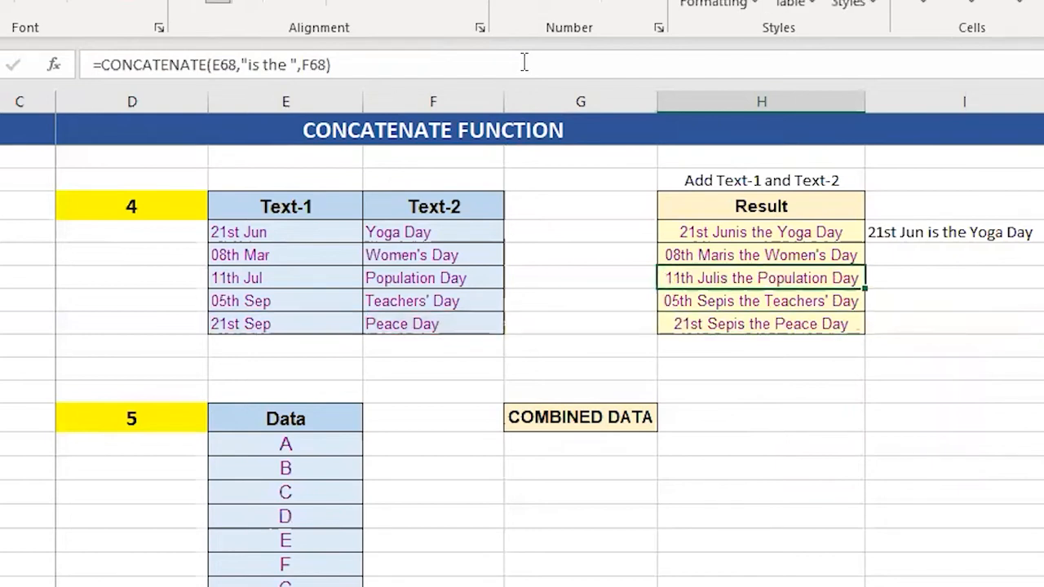
key(F2)
key(Left)
key(Left)
key(Left)
key(Left)
key(Left)
key(Left)
key(Left)
key(Left)
key(Left)
key(Left)
key(Left)
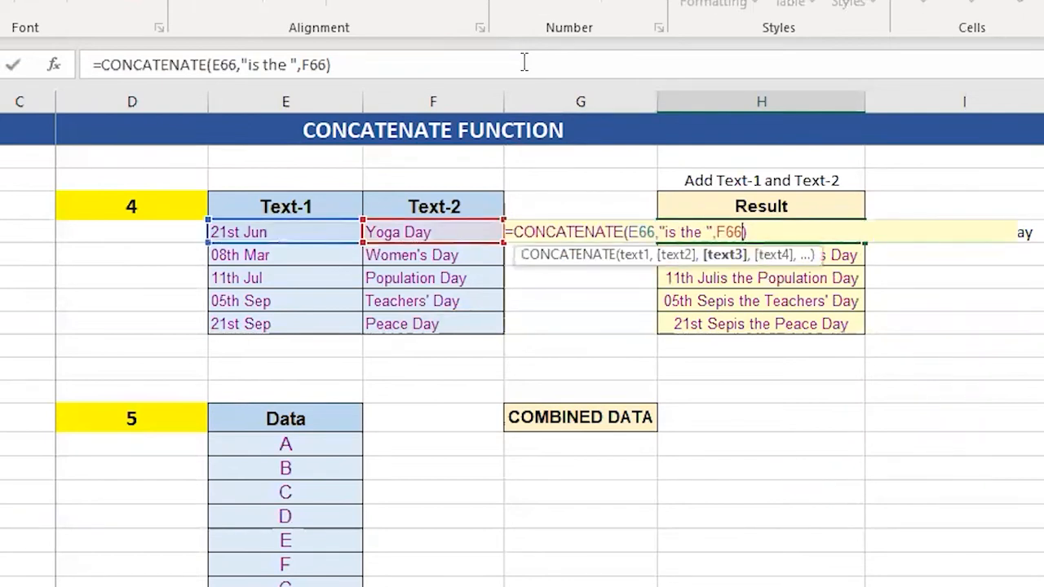
key(Left)
key(Left)
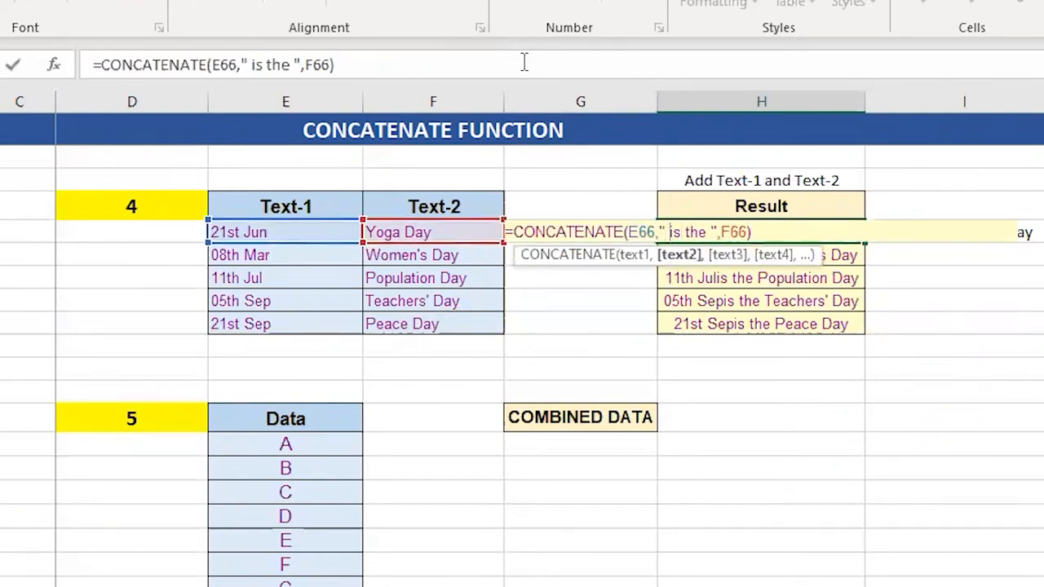
key(ctrl+Return)
- Copy the corrected H66 formula over the rest of the Result column through H70
key(ctrl+c)
key(shift+Down)
key(shift+Down)
key(shift+Down)
key(shift+Down)
key(ctrl+v)
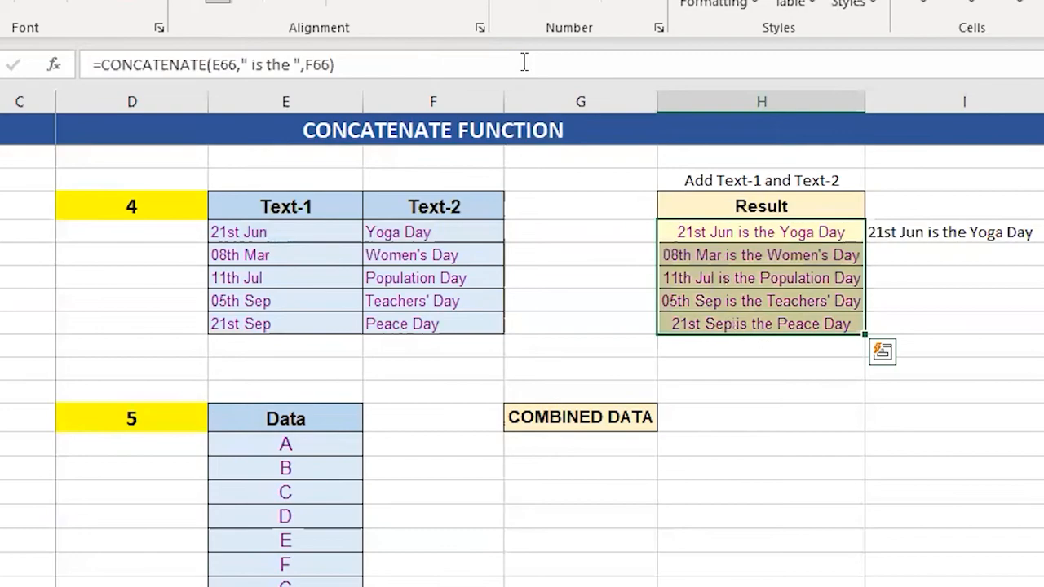
key(Down)
key(Down)
key(Down)
key(Down)
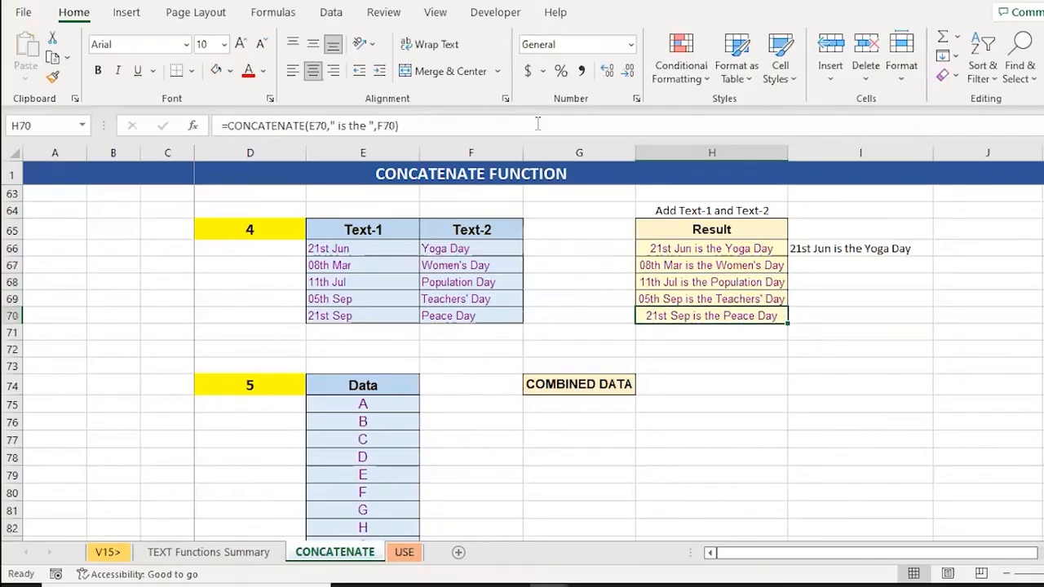
- Examine example 5's Data column in E75:E86 and the COMBINED DATA heading beside it
key(Down)
key(Down)
key(Down)
key(Down)
key(Left)
key(Down)
key(Left)
key(Left)
key(Left)
key(Right)
key(ctrl+shift+Down)
key(Down)
key(Up)
- Start a CONCATENATE formula in G77 with E75 as its first argument
key(Right)
key(Right)
key(Down)
key(Down)
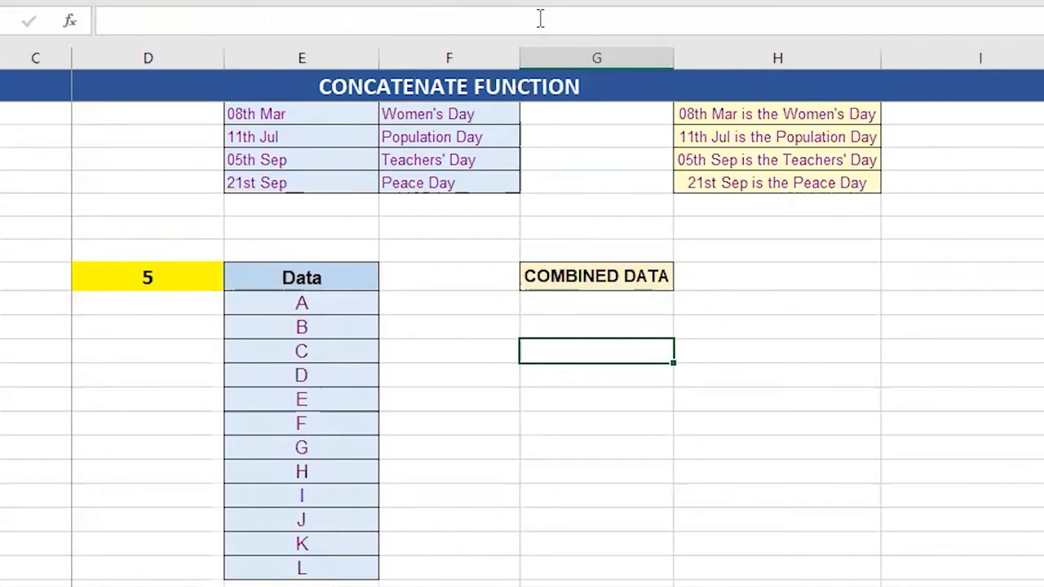
text(=conc)
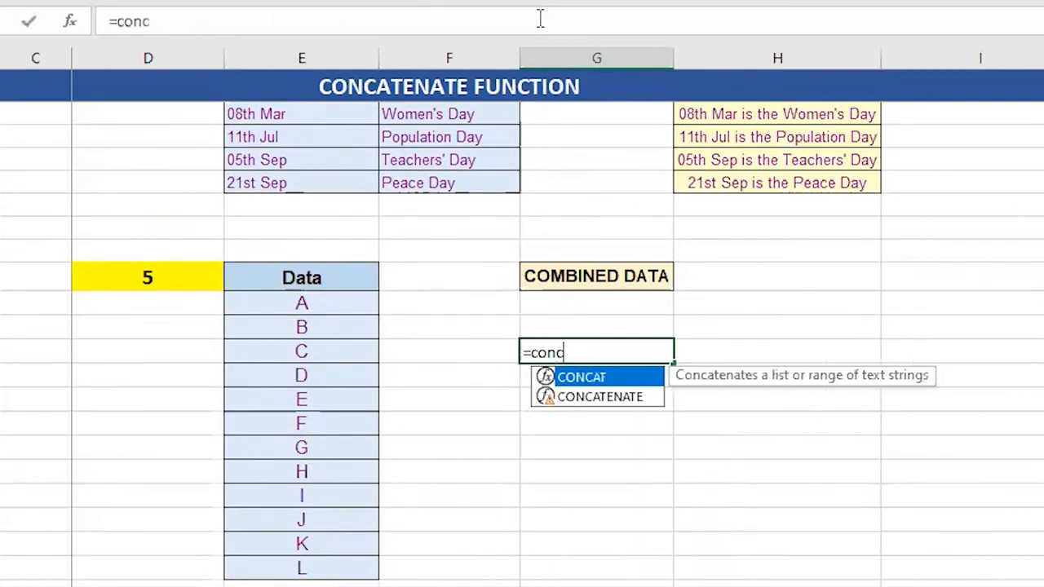
key(Down)
key(Tab)
key(Left)
key(Left)
key(Up)
key(Up)
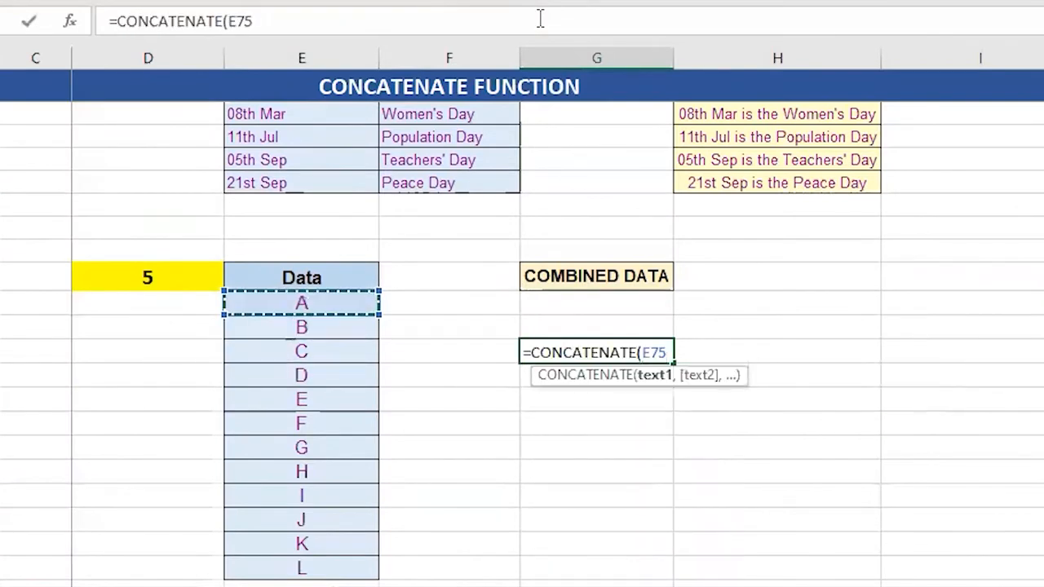
- Try the whole range E75:E86 as the first CONCATENATE argument, and reduce it to E75 again
key(shift+Down)
key(shift+Down)
key(shift+Down)
key(shift+Down)
key(shift+Down)
key(shift+Down)
key(shift+Down)
key(shift+Down)
key(shift+Down)
key(shift+Down)
key(shift+Down)
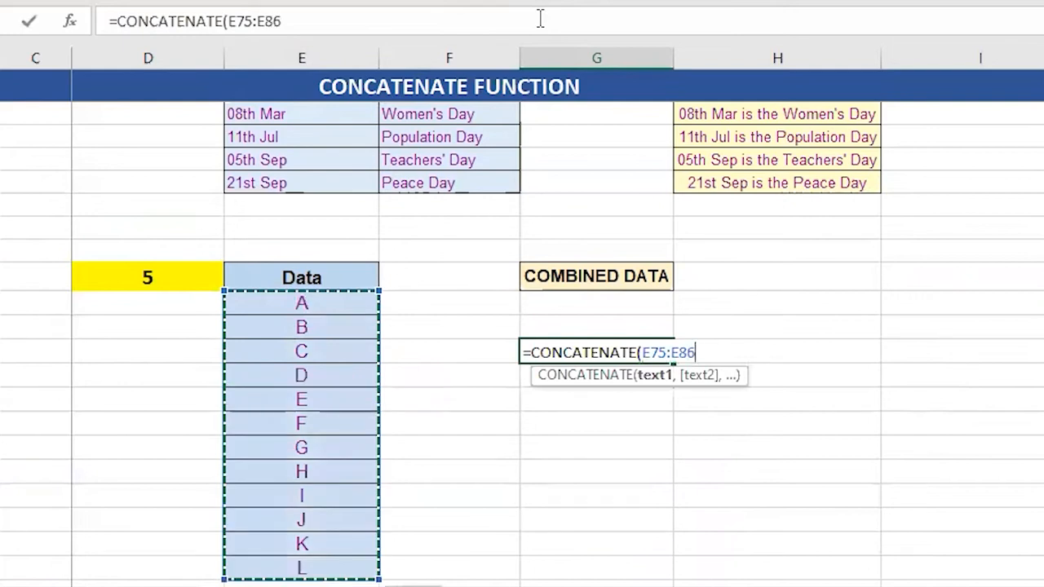
key(BackSpace)
key(BackSpace)
key(BackSpace)
key(BackSpace)
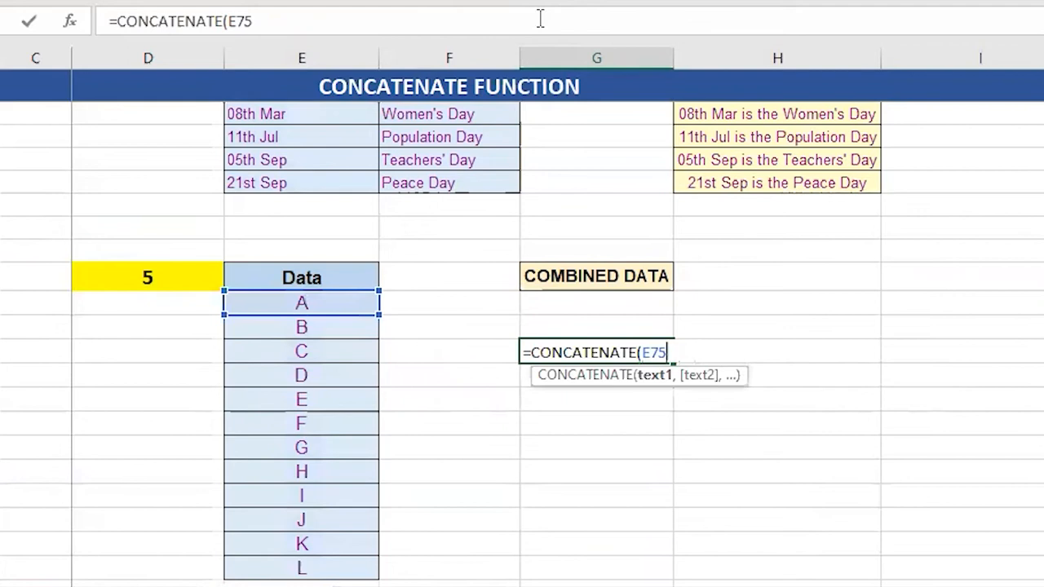
- Add E76 and E77 as separate arguments and enter the G77 formula =CONCATENATE(E75,E76,E77)
text(,)
key(Left)
key(Left)
key(Left)
key(Up)
key(Right)
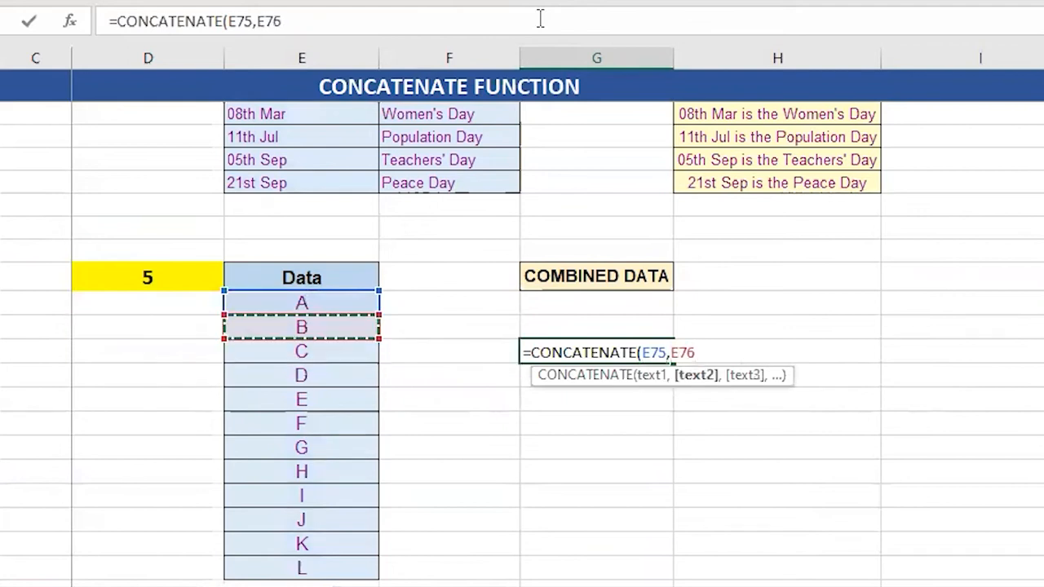
text(,)
key(Left)
key(Left)
key(Down)
key(Up)
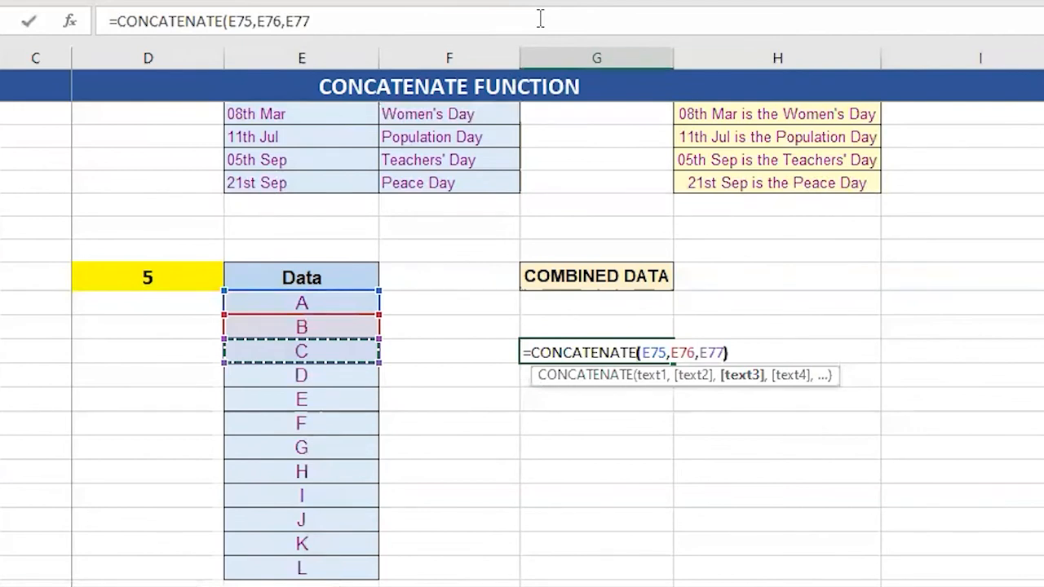
key(Return)
key(Up)
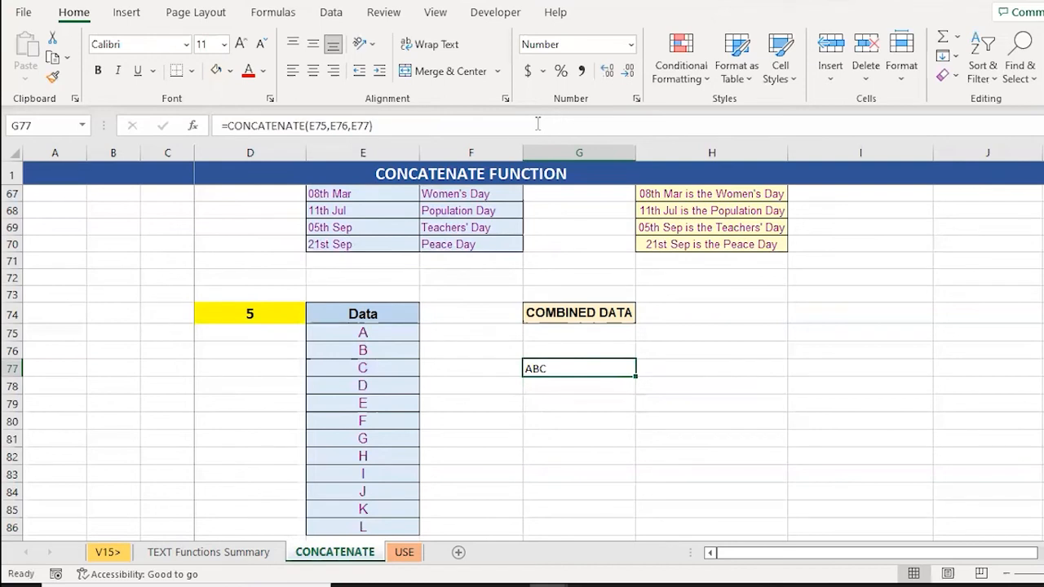
- Select the Data range E75:E86 to review the values that need combining
key(Left)
key(Left)
key(Up)
key(Up)
key(ctrl+shift+Down)
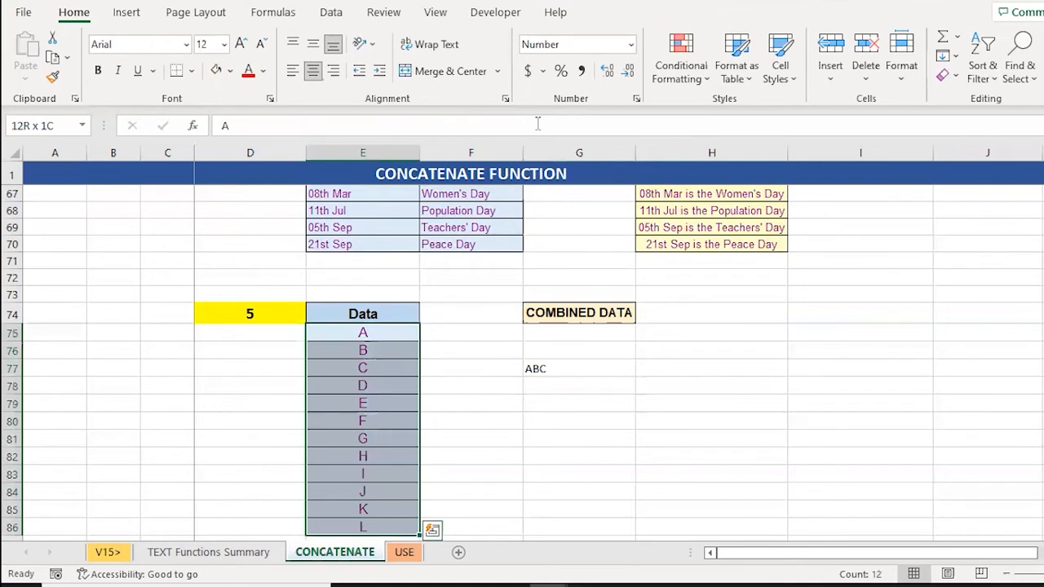
- Start a new CONCATENATE formula in G79, two rows below the first combined result
key(Down)
key(Down)
key(Right)
key(Right)
key(Down)
key(Down)
text(=)
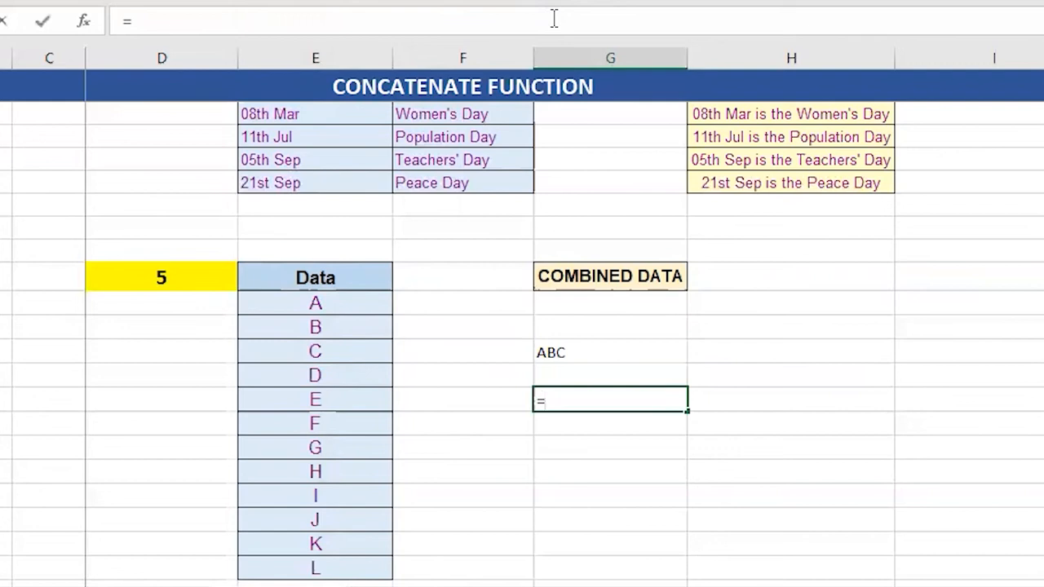
text(conc)
key(Down)
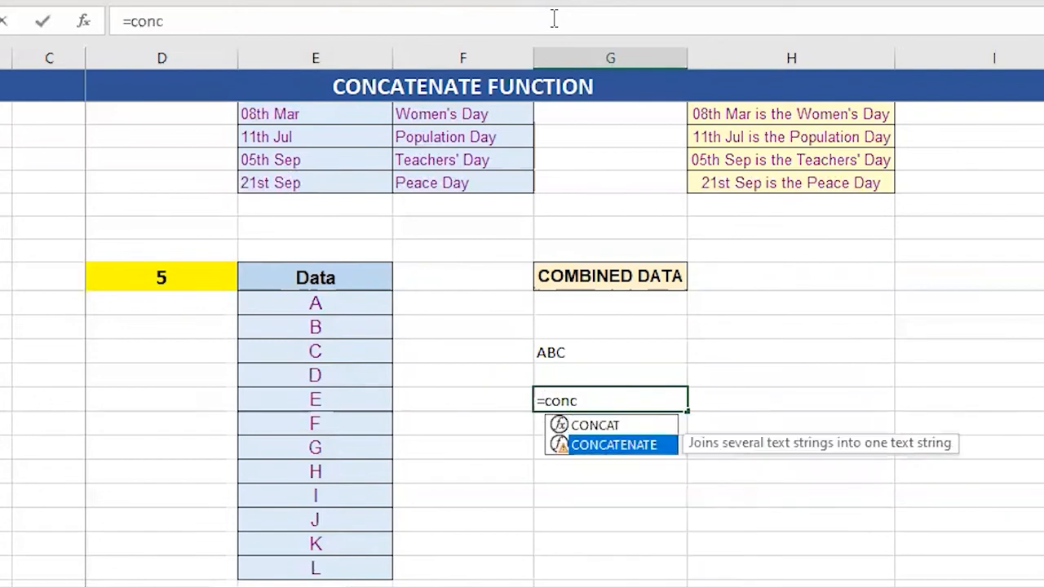
key(Tab)
- Nest TRANSPOSE(E75:E86) as the first CONCATENATE argument in G79
text(r)
key(BackSpace)
text(tt)
key(BackSpace)
text(ra)
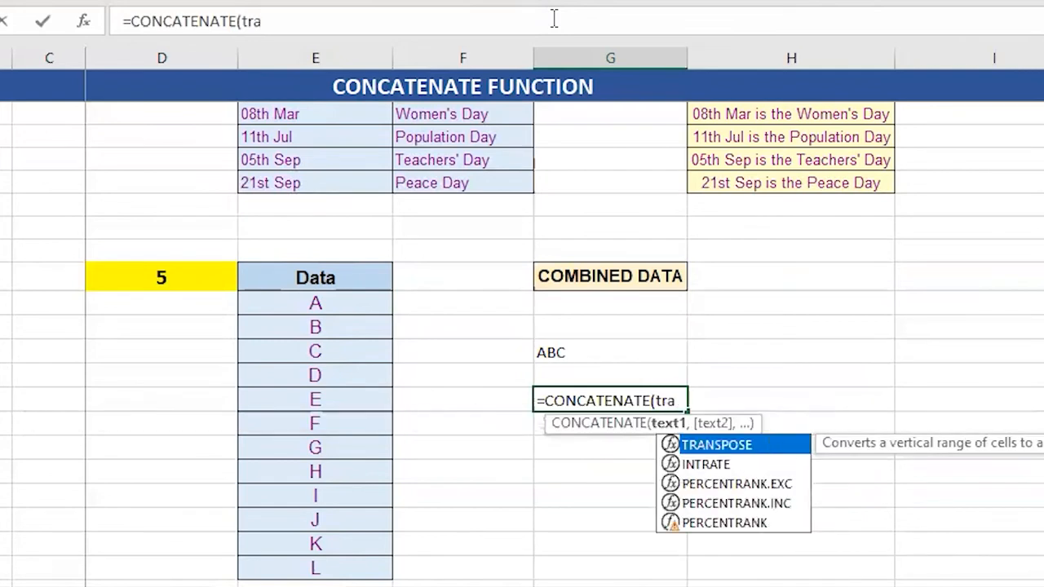
key(Tab)
key(Left)
key(Left)
key(Up)
key(Up)
key(Up)
key(Up)
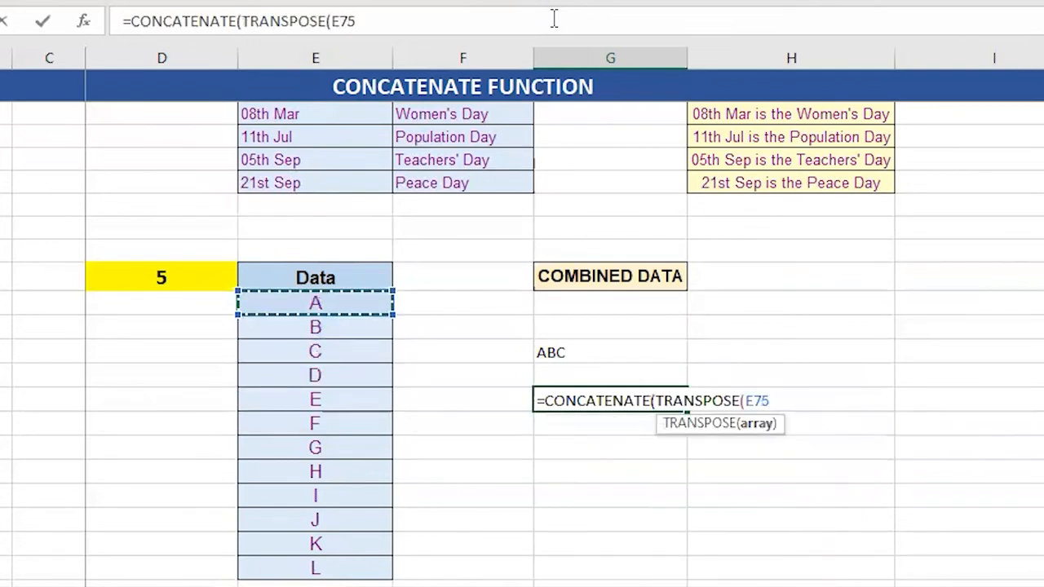
key(ctrl+shift+Down)
text())
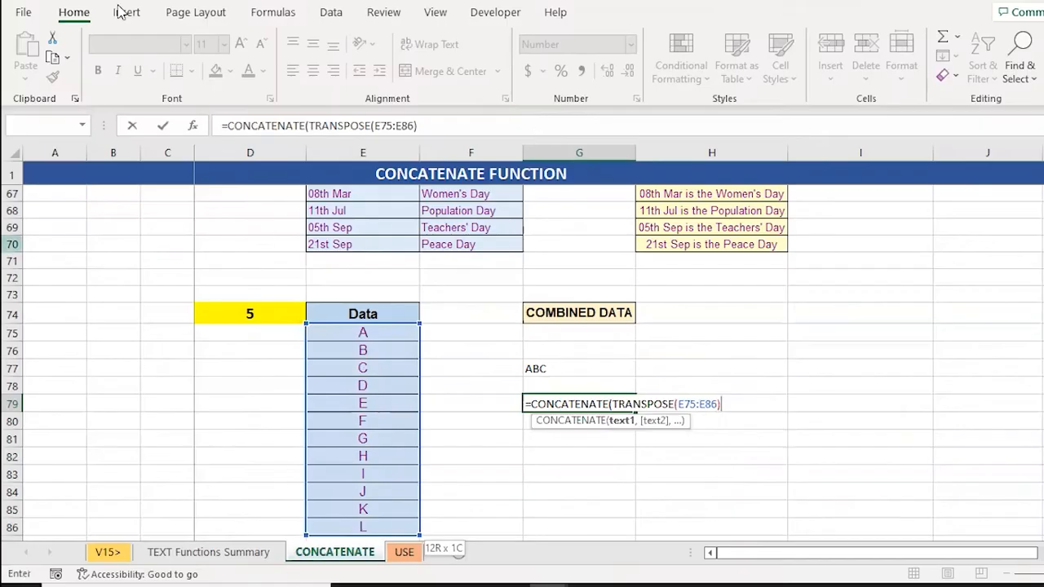
- Convert the TRANSPOSE(E75:E86) part of the G79 formula into its literal array values
click(432, 120)
key(shift+Left)
key(shift+Left)
key(shift+Left)
key(shift+Left)
key(shift+Left)
key(shift+Left)
key(shift+Left)
key(shift+Left)
key(shift+Left)
key(shift+Left)
key(shift+Left)
key(shift+Left)
key(shift+Left)
key(shift+Left)
key(shift+Left)
key(shift+Left)
key(shift+Left)
key(shift+Left)
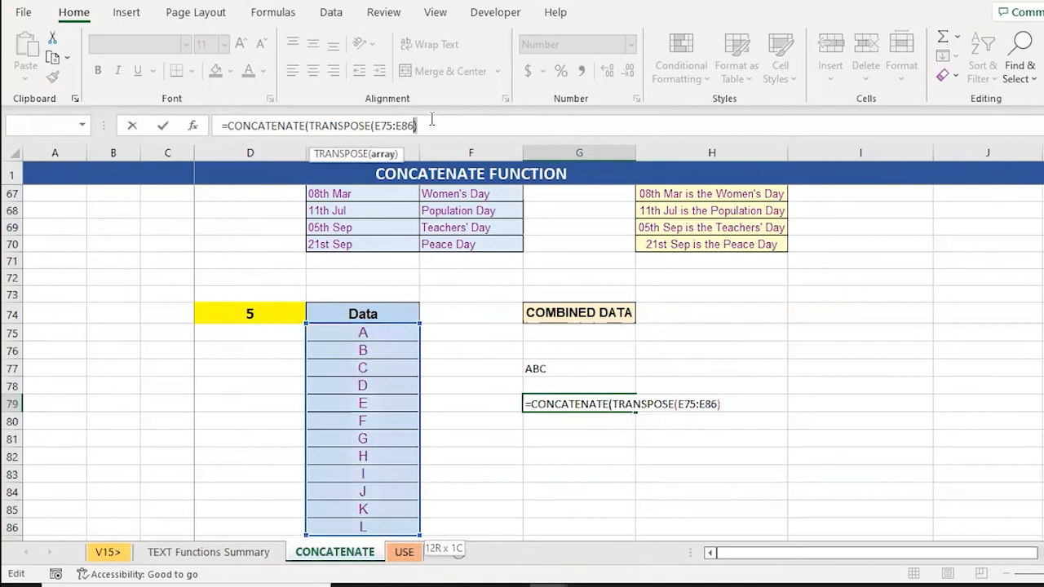
key(shift+Left)
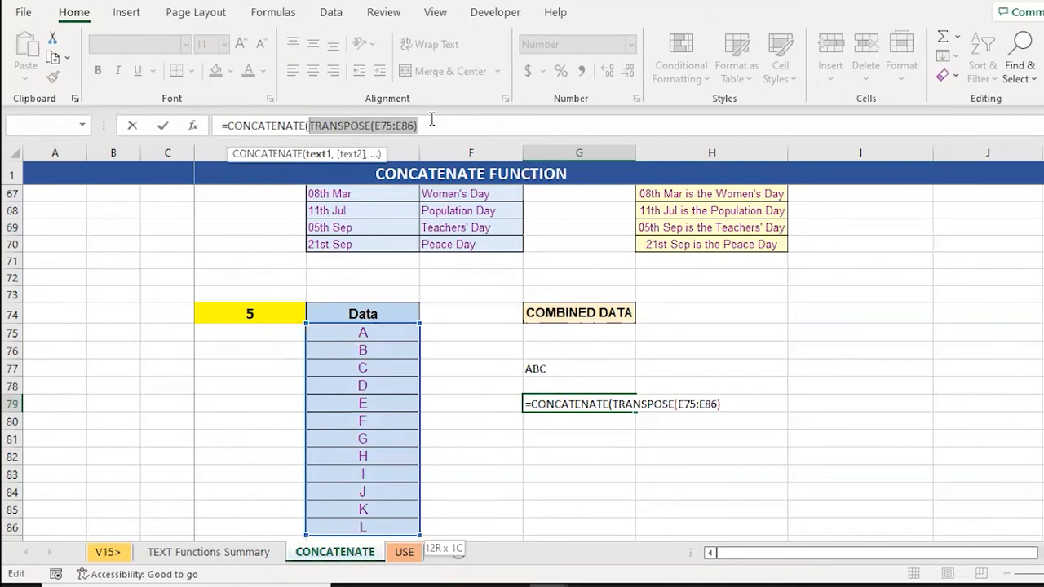
key(F9)
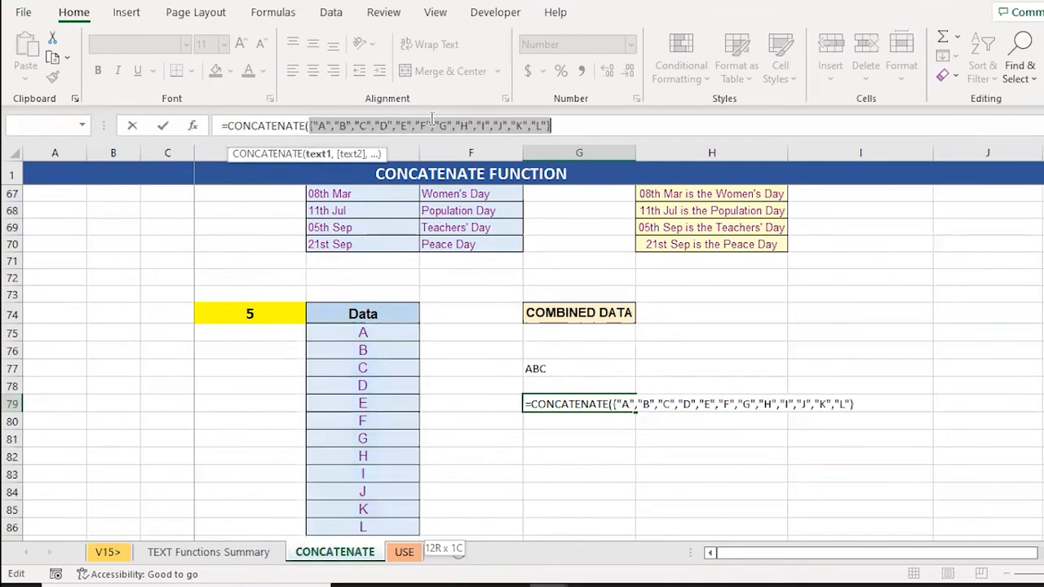
- Remove both curly braces around the array in G79, close the parenthesis and enter the CONCATENATE formula
click(589, 126)
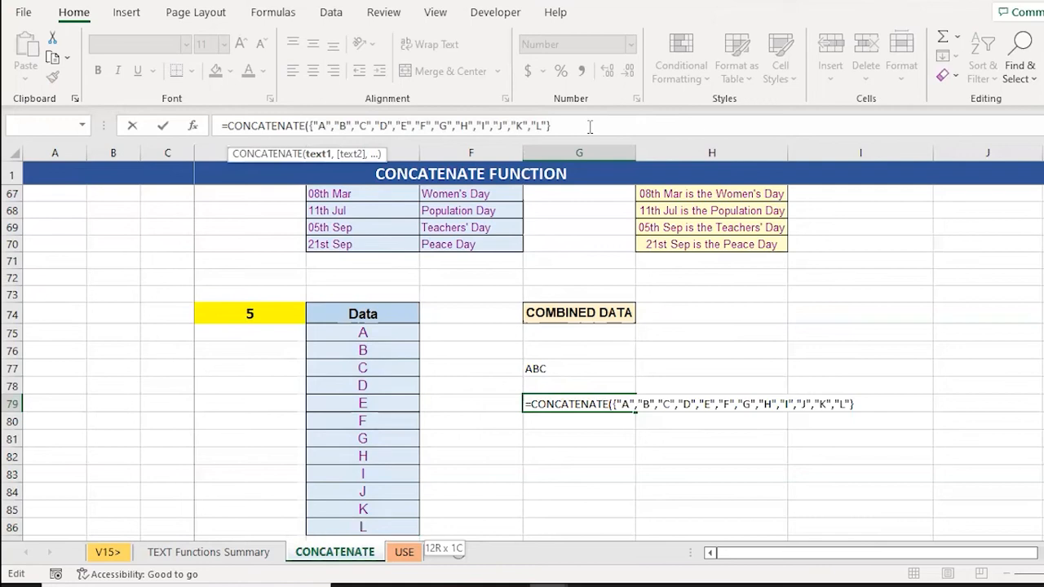
key(BackSpace)
click(312, 125)
key(Delete)
click(601, 125)
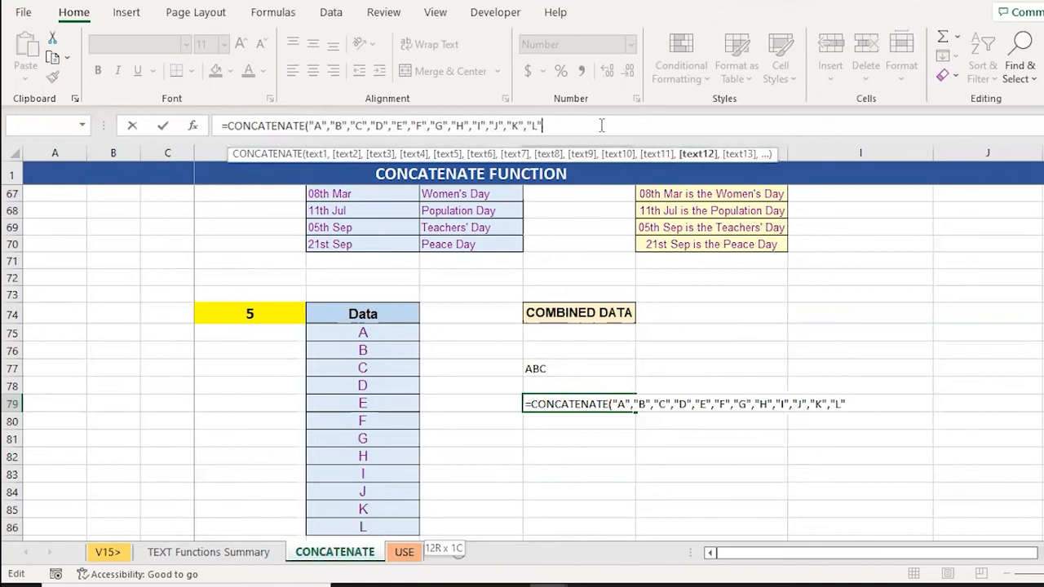
text())
key(ctrl+Return)
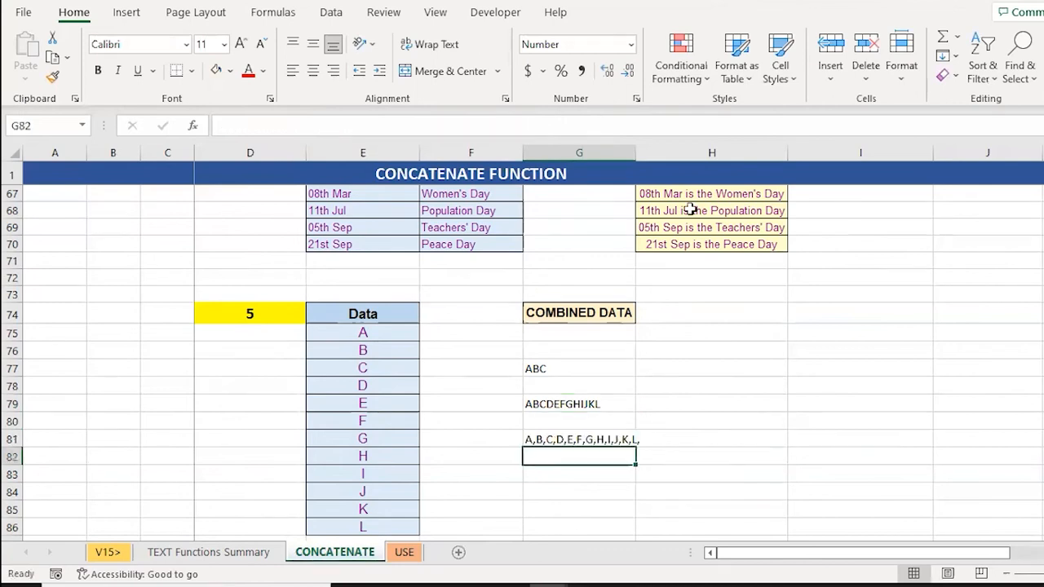
- Open the USE sheet and look over its company examples 1 and 2
key(ctrl+Page_Down)
key(Up)
key(Down)
key(Down)
key(Down)
key(Down)
key(Down)
key(Down)
key(Down)
key(Down)
key(Up)
key(Up)
key(Up)
key(Up)
key(Up)
key(Up)
key(Up)
key(Up)
key(Down)
key(Down)
key(Down)
key(Down)
key(Down)
key(Down)
key(Down)
key(Down)
key(Down)
key(Down)
key(Down)
key(Down)
key(Down)
key(Down)
key(Down)
key(Down)
key(Down)
key(Down)
key(Down)
key(Down)
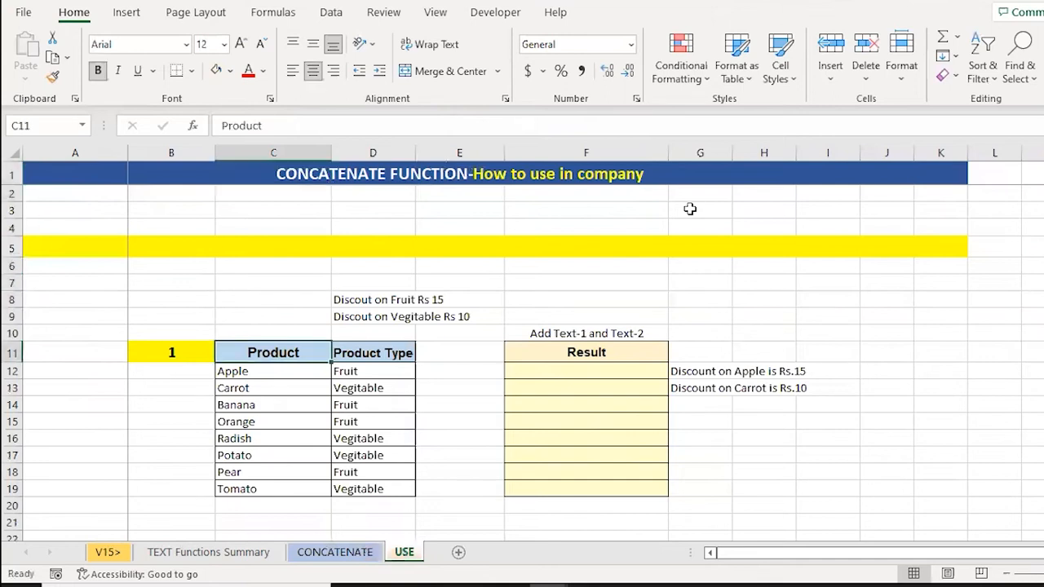
key(Up)
key(Up)
key(Up)
key(Up)
key(Up)
key(Up)
key(Up)
key(Up)
key(Up)
key(Up)
key(Up)
key(Up)
key(Up)
key(Up)
key(Up)
key(Up)
key(Up)
key(Up)
key(Up)
key(Up)
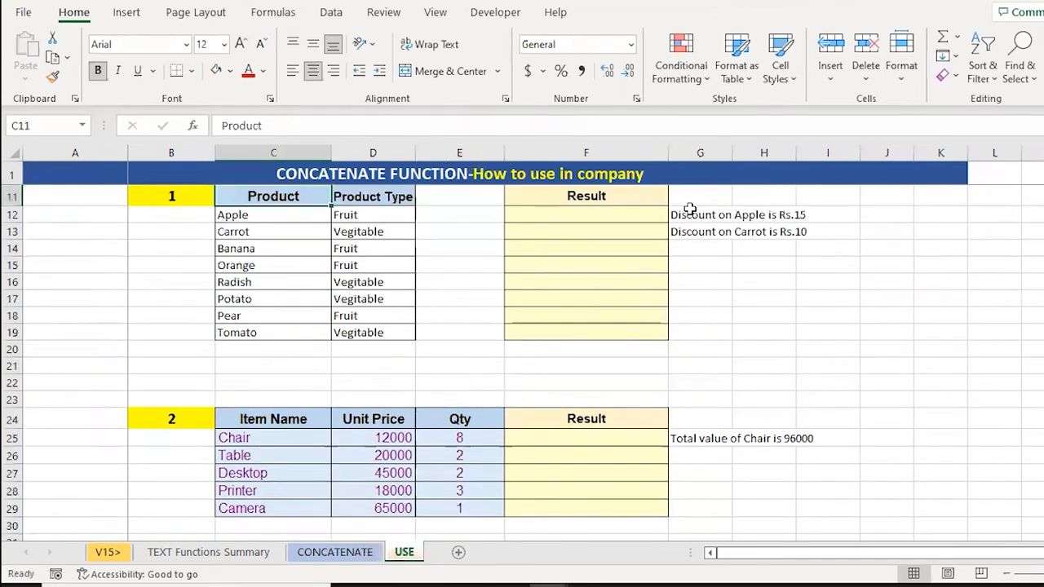
- Examine example 1's Product column C12:C19, Product Type column D12:D19 and the adjoining Result cell F12
key(Down)
key(Down)
key(Down)
key(Down)
key(Up)
key(ctrl+shift+Down)
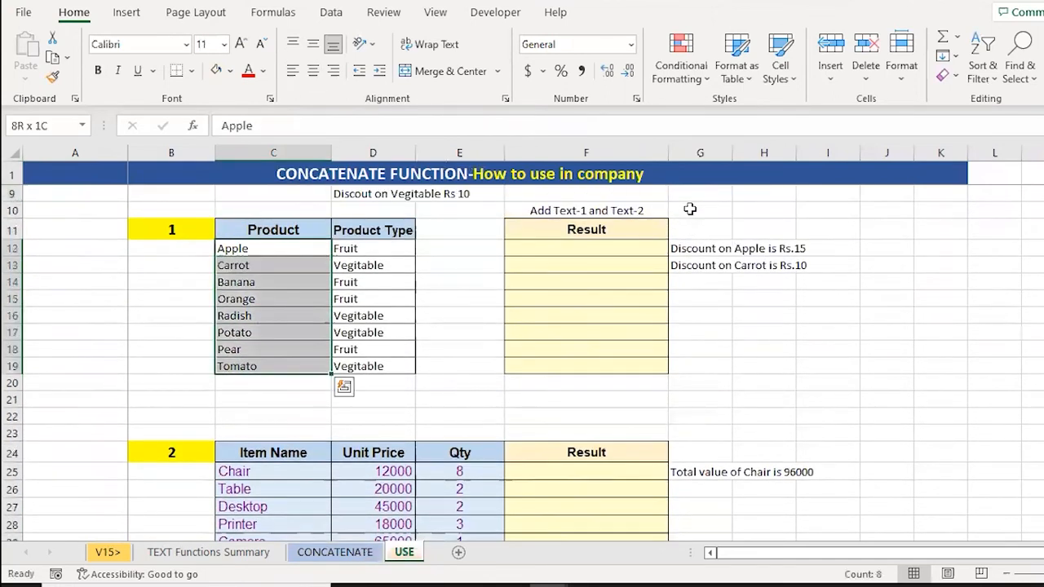
key(Right)
key(ctrl+shift+Down)
key(Right)
key(Right)
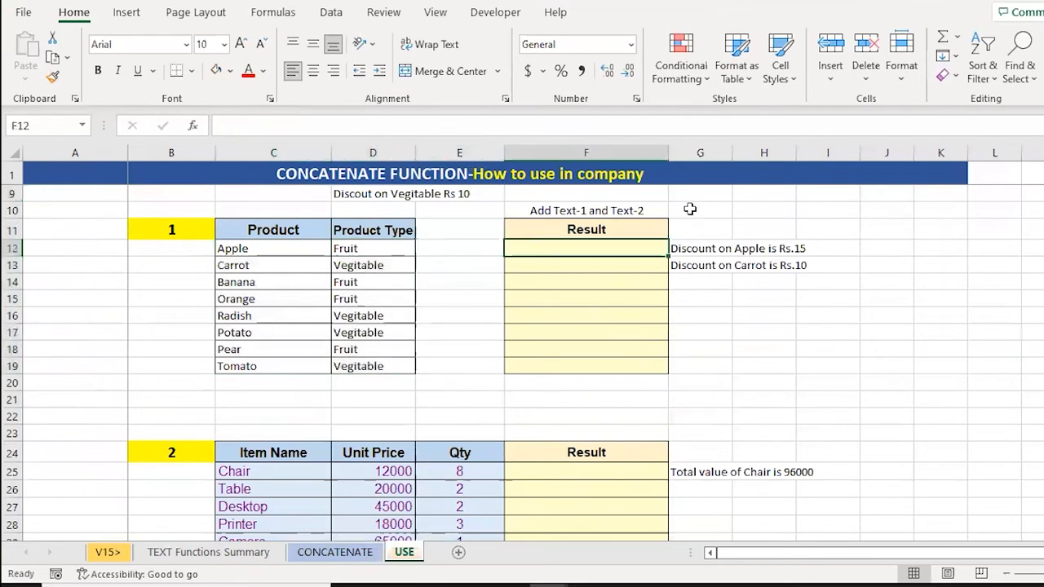
- Compare the product and type in rows 12 and 13 with their Result cells and the sample discount sentences
key(Left)
key(Left)
key(Right)
key(Right)
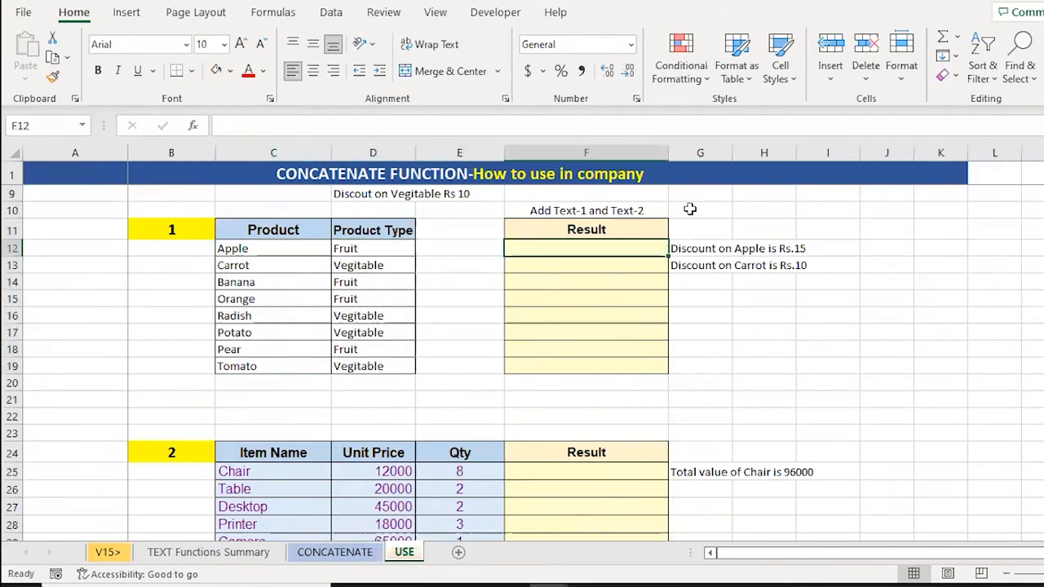
key(Left)
key(Left)
key(Left)
key(Left)
key(Right)
key(Right)
key(Right)
key(Right)
key(Down)
key(Left)
key(Left)
key(Left)
key(Right)
key(Right)
key(Right)
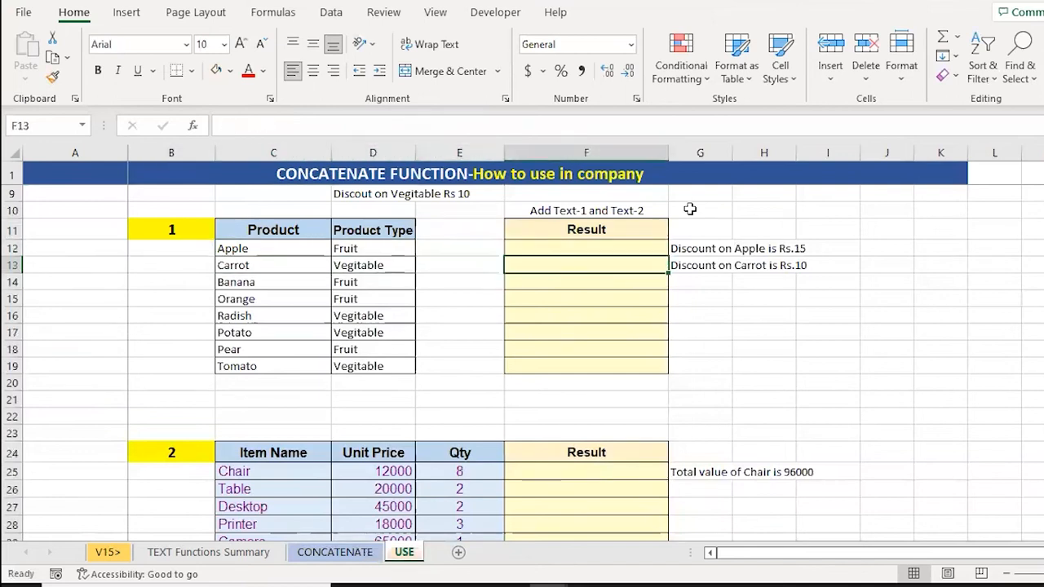
- Start a CONCATENATE formula in example 1's first Result cell, F12
key(Up)
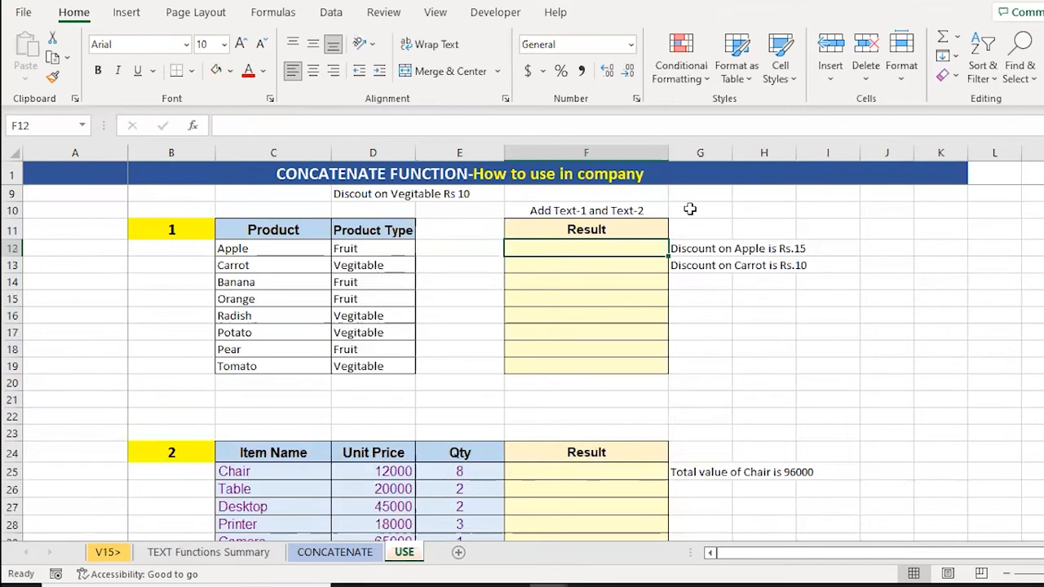
text(=)
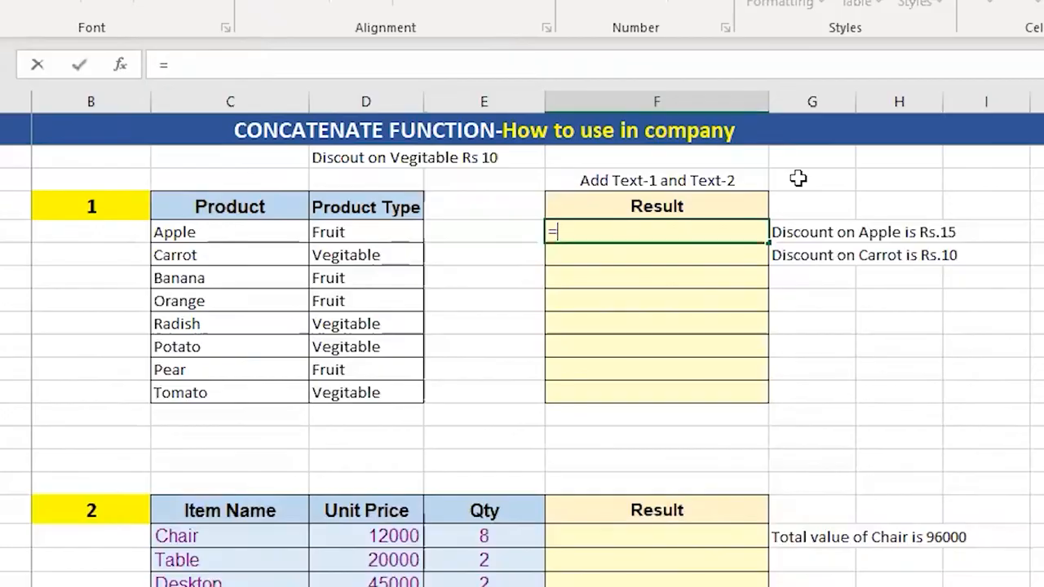
text(con)
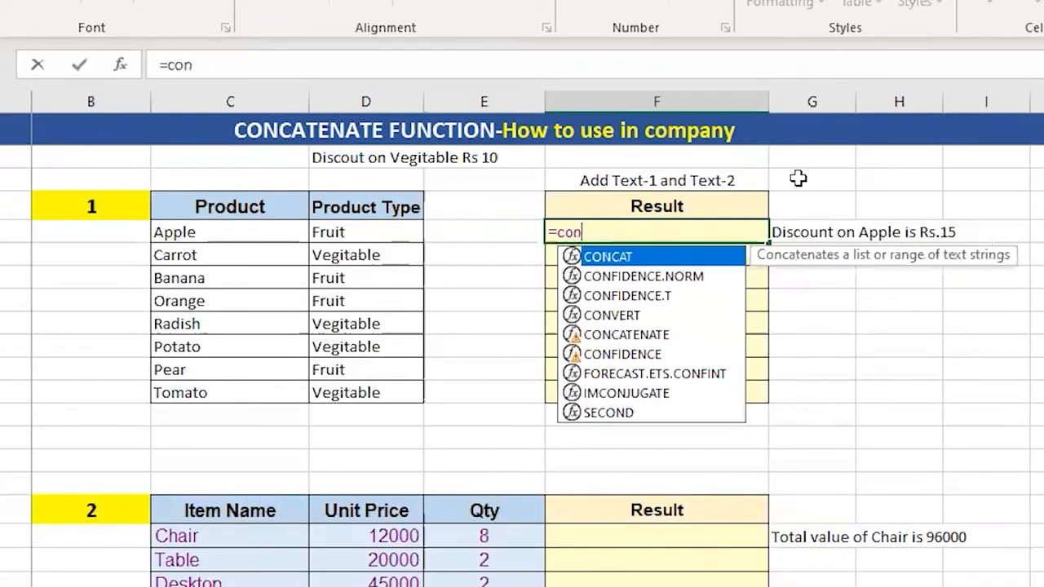
text(c)
key(Down)
key(Tab)
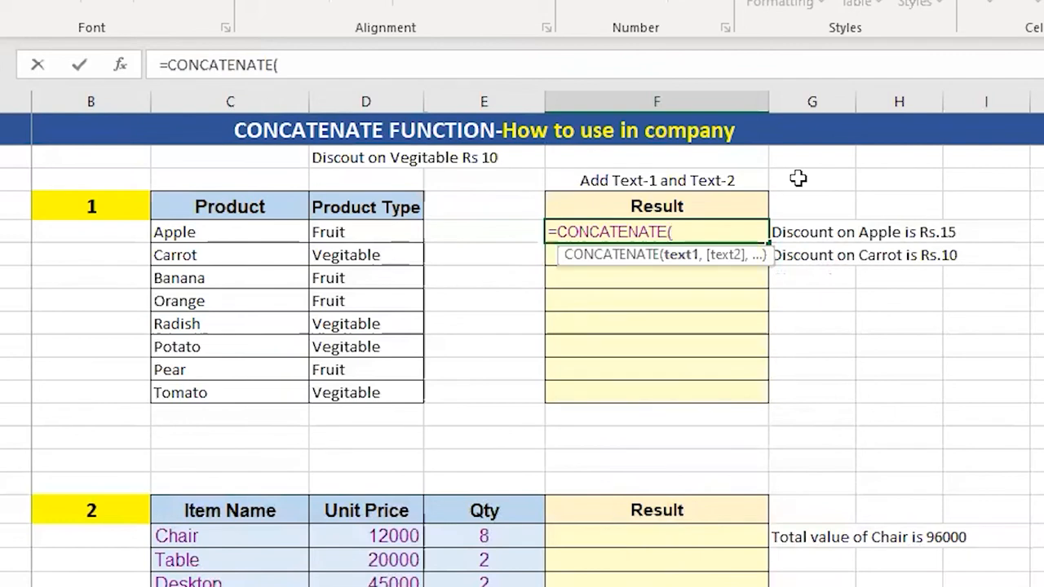
- Add the text "Discount on " and cell C12 as the first two CONCATENATE arguments in F12
text("Discount on)
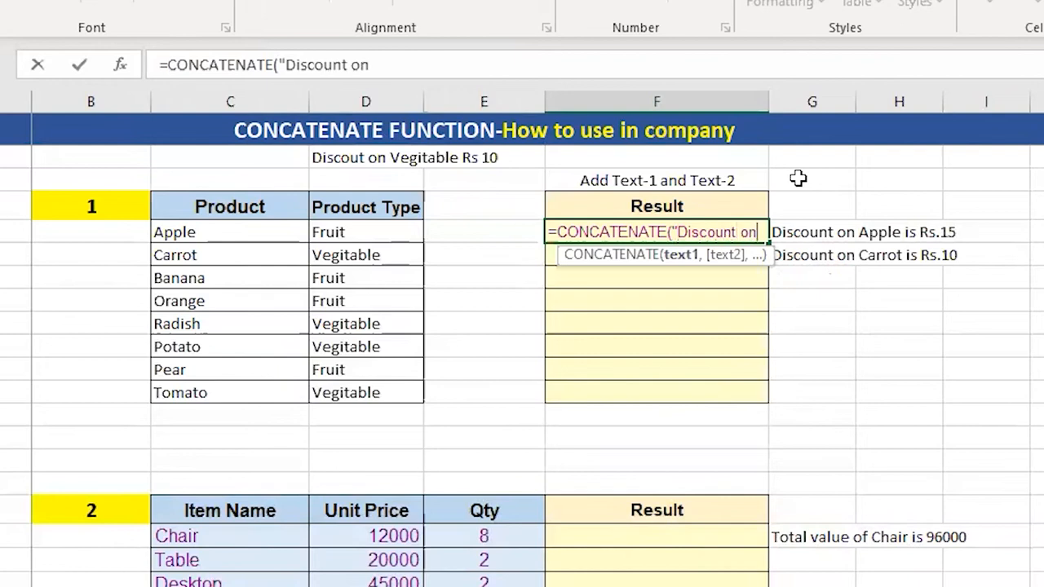
text( ",)
key(Left)
key(Left)
key(Left)
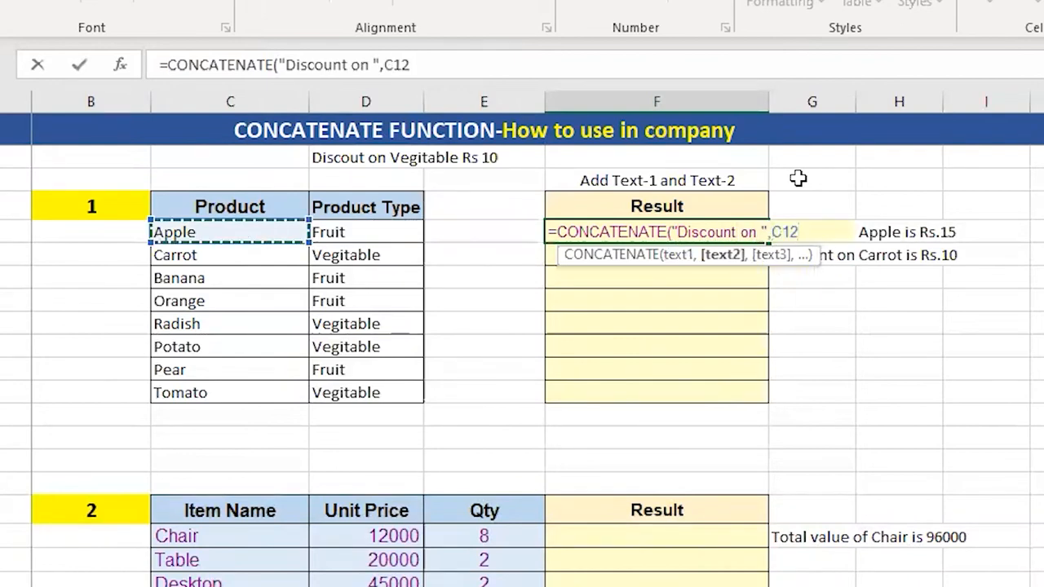
- Complete the CONCATENATE formula in F12 with the text "is " and IF(D12="Fruit",15,10)
text(,")
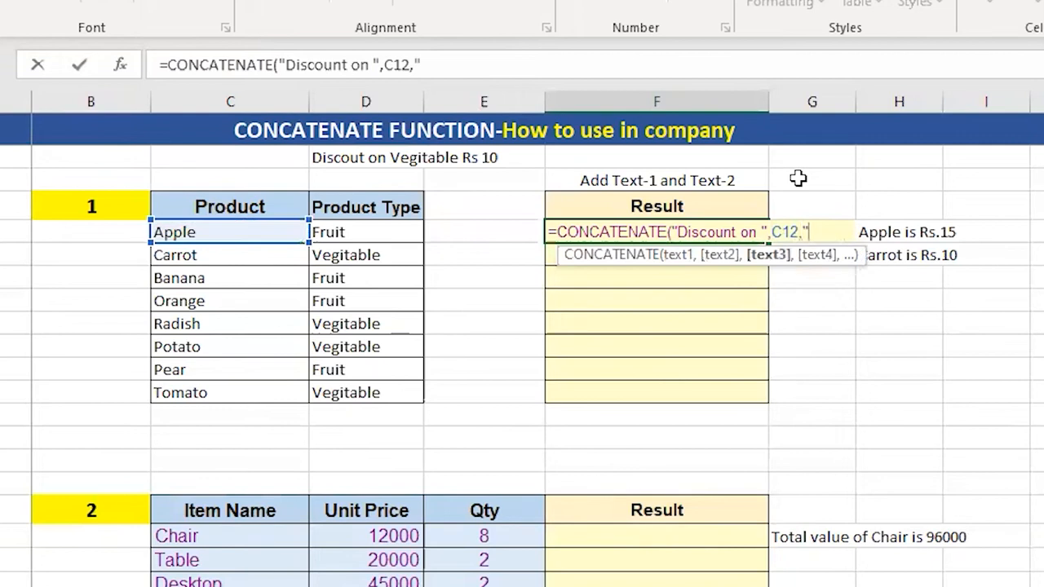
text(is ",)
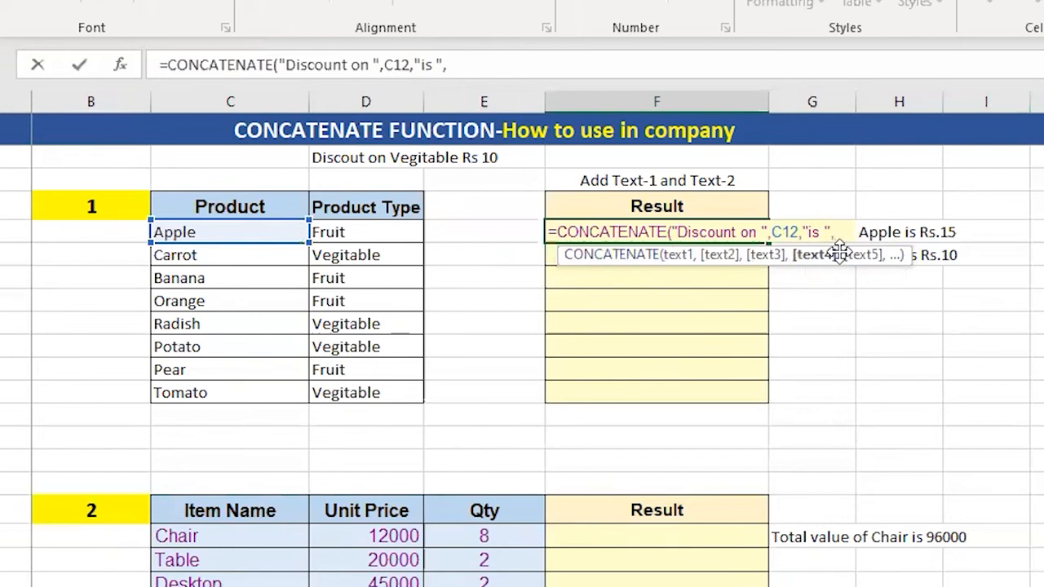
text(if)
key(Tab)
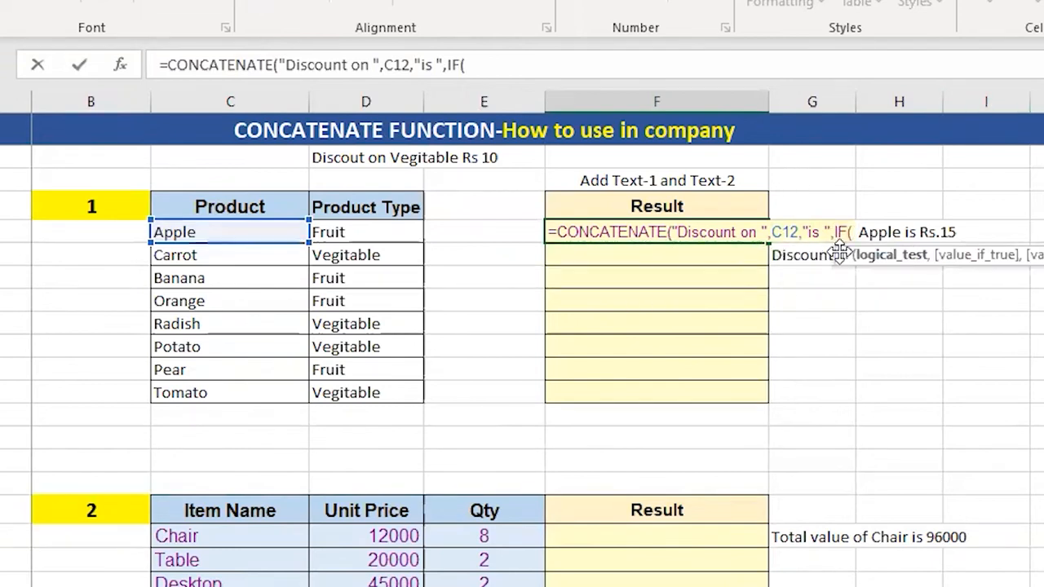
click(335, 231)
text(="F)
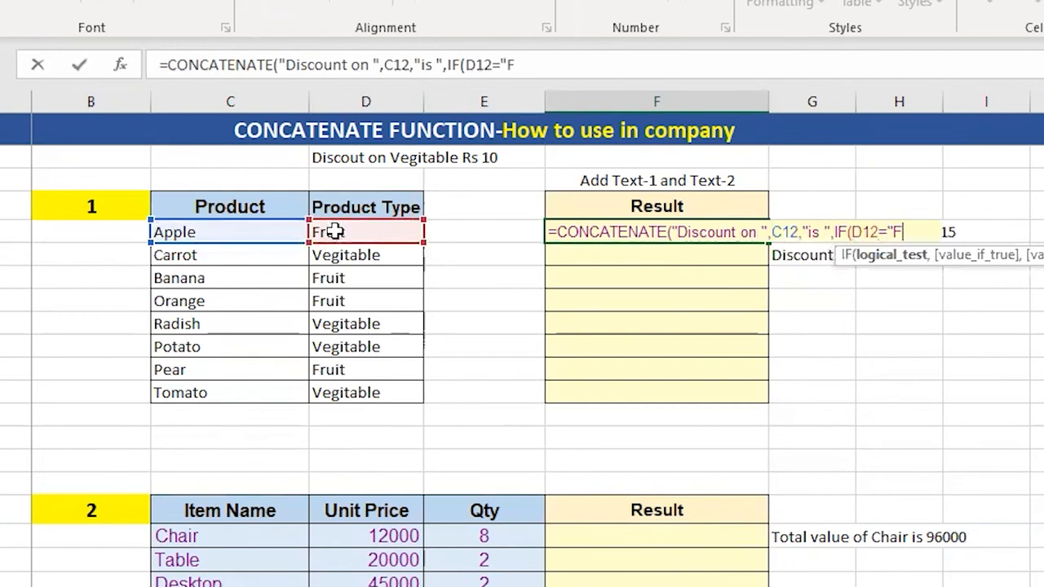
text(ruit",1)
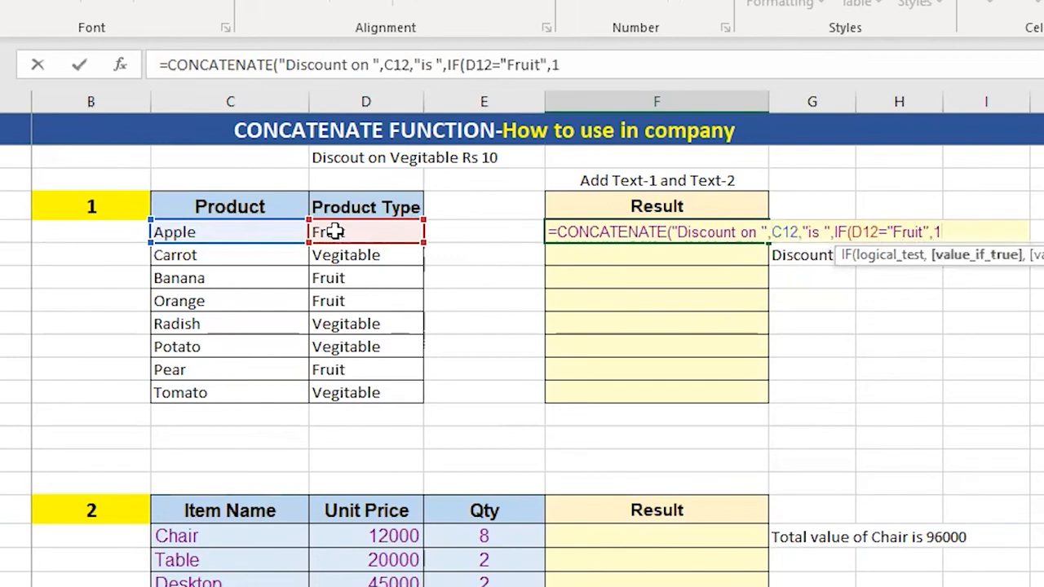
text(5,10))
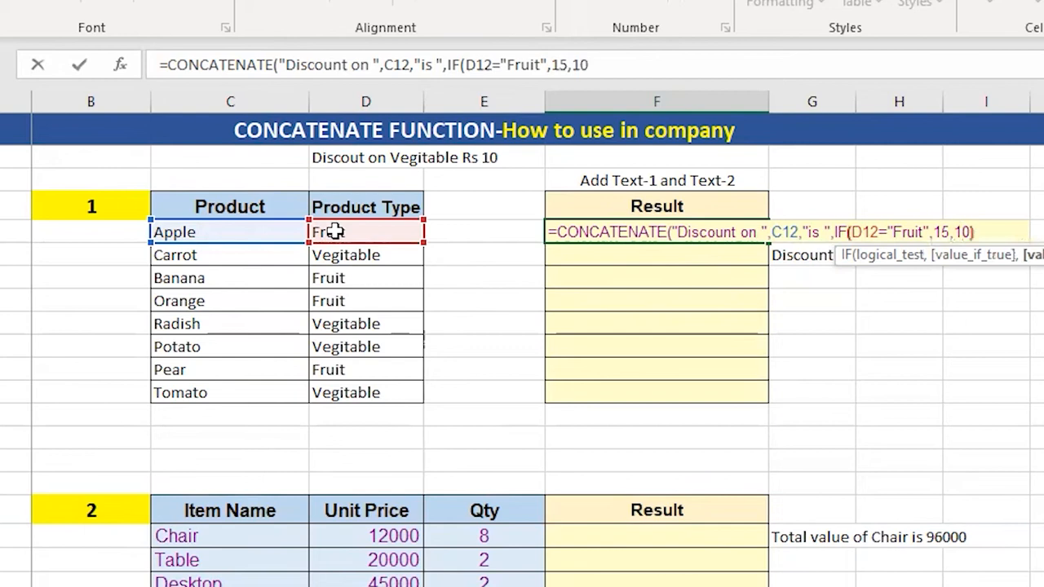
text())
key(Return)
- Add a leading space to the "is " text in F12's formula so that argument reads " is "
key(Up)
key(ctrl+c)
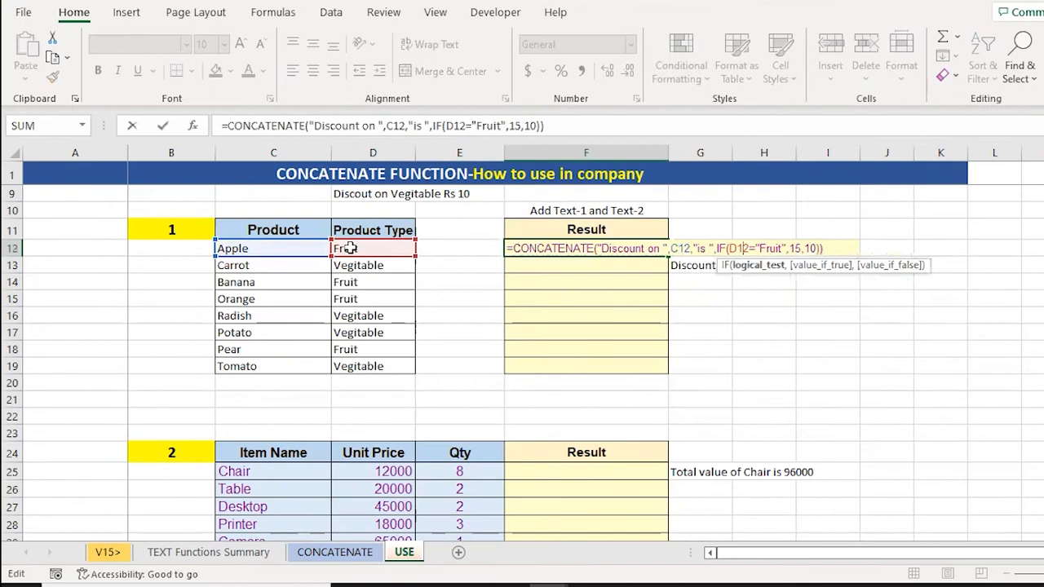
key(Left)
key(Left)
key(Left)
key(Left)
key(Left)
key(Left)
key(Left)
key(Left)
key(Left)
key(Left)
key(ctrl+Return)
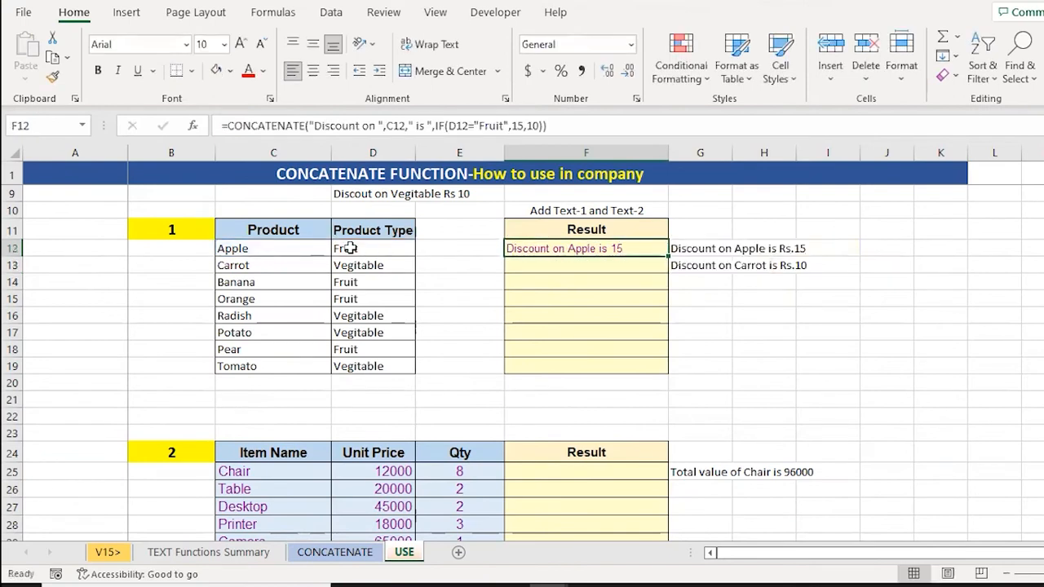
- Copy the discount formula from F12 down through F19
key(ctrl+c)
key(shift+Down)
key(shift+Down)
key(shift+Down)
key(shift+Down)
key(shift+Down)
key(shift+Down)
key(shift+Down)
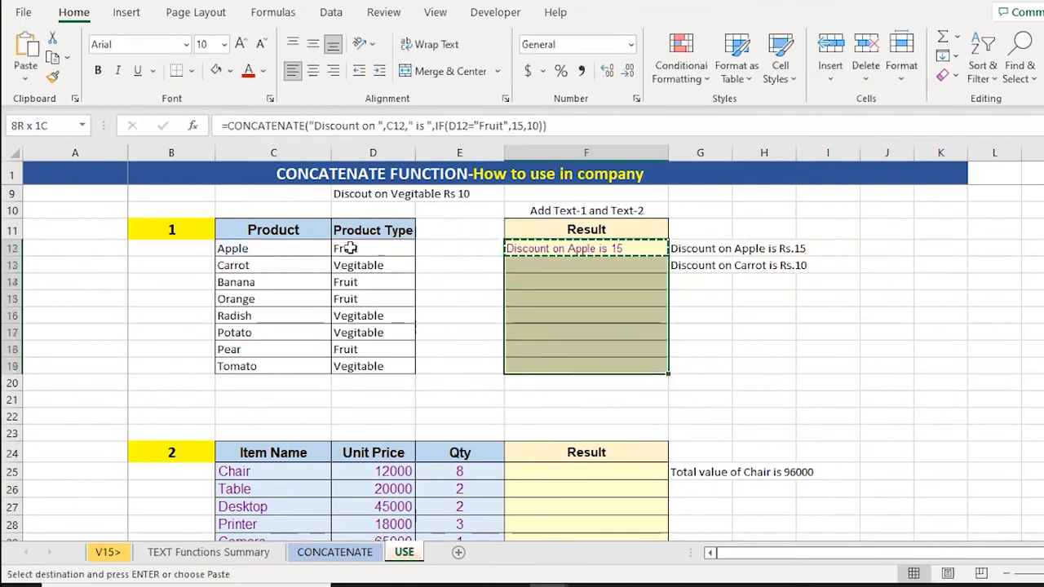
key(Return)
- Check the Radish and Potato product types in rows 16 and 17 against their Result sentences
key(Down)
key(Down)
key(Down)
key(Down)
key(Left)
key(Left)
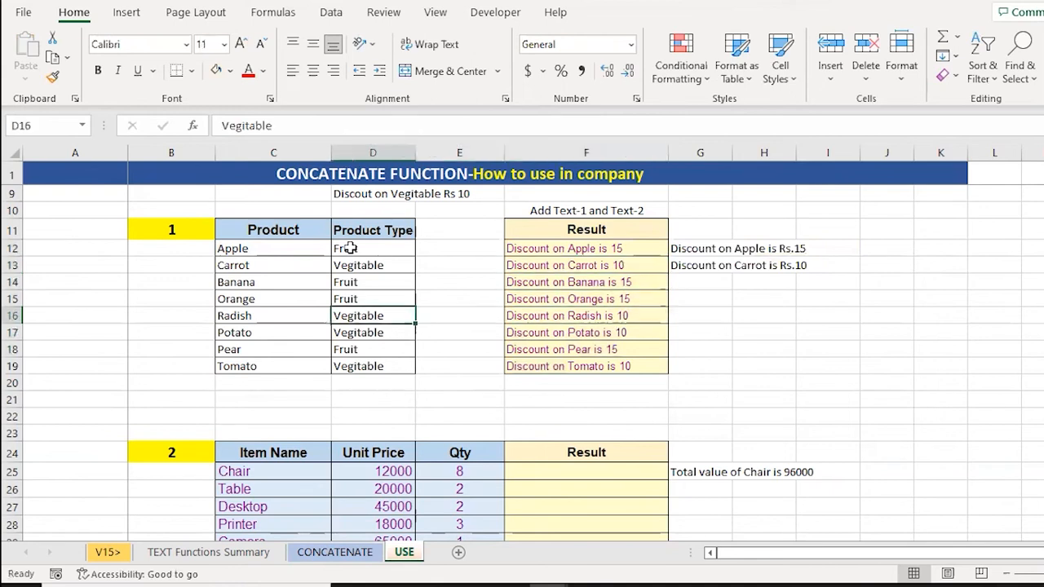
key(shift+Down)
key(shift+Right)
key(shift+Right)
- Check the Pear row's product and type against its Result formula in F18
key(Down)
key(Down)
key(Left)
key(shift+Right)
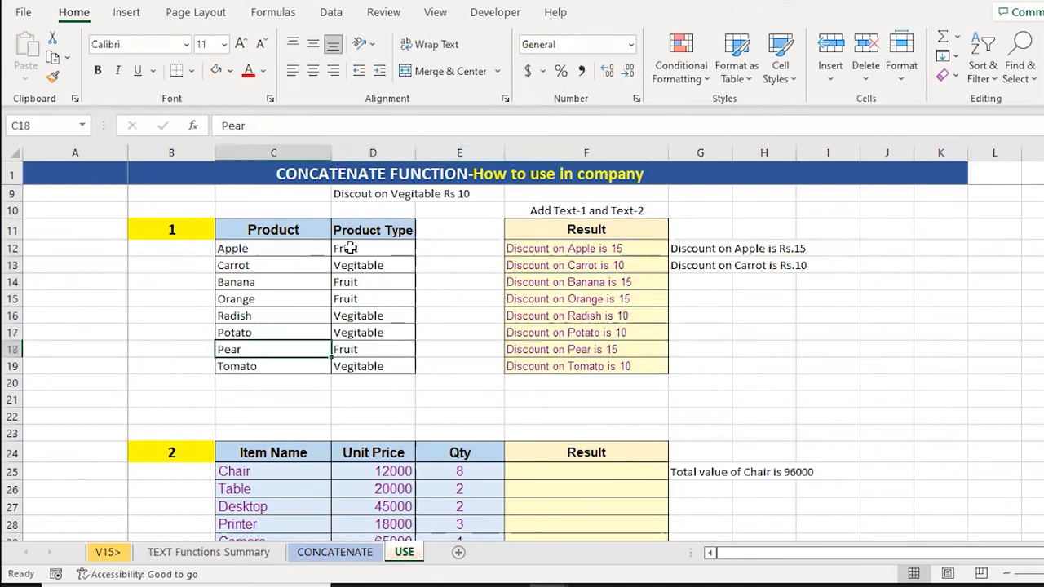
key(shift+Right)
key(shift+Right)
key(Right)
key(Right)
key(Right)
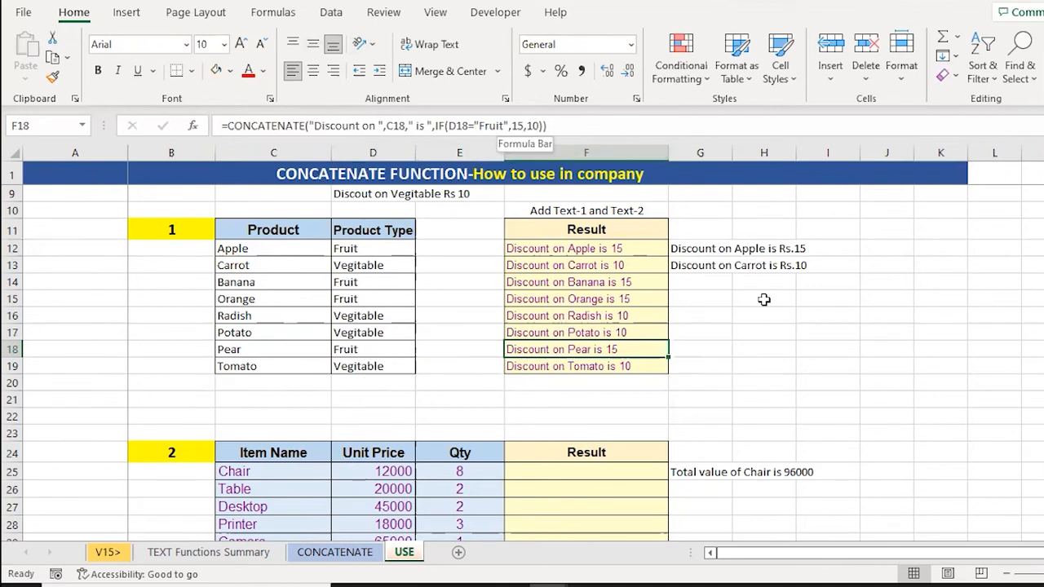
- Examine example 2's first Result cell, F25, and its Item Name column C25:C29
key(Down)
key(Down)
key(Down)
key(Down)
key(Down)
key(Down)
key(Down)
scroll(764, 300, down, 3)
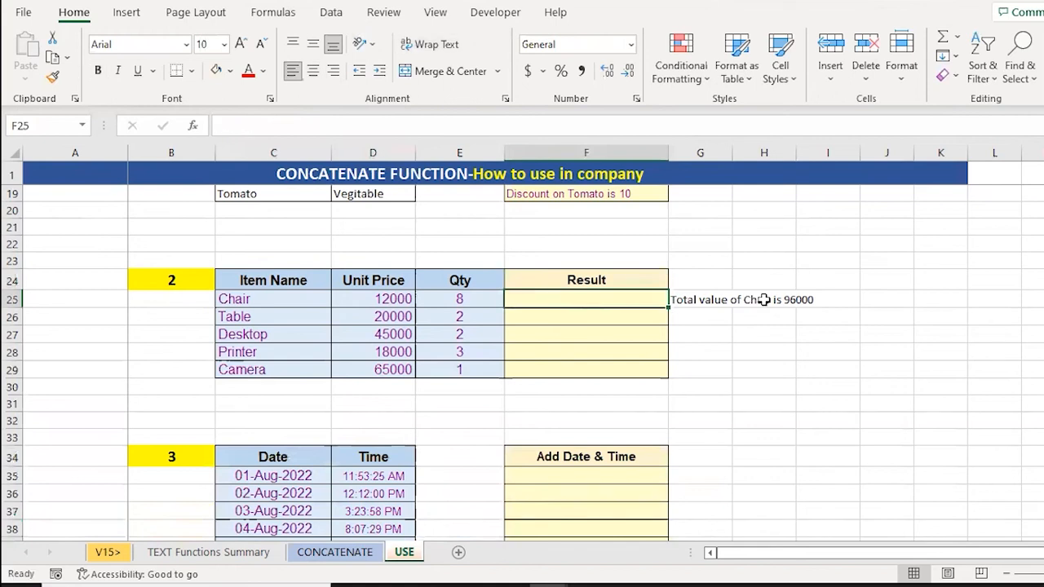
key(Left)
key(Left)
key(Left)
key(shift+Down)
key(shift+Down)
key(shift+Down)
key(shift+Down)
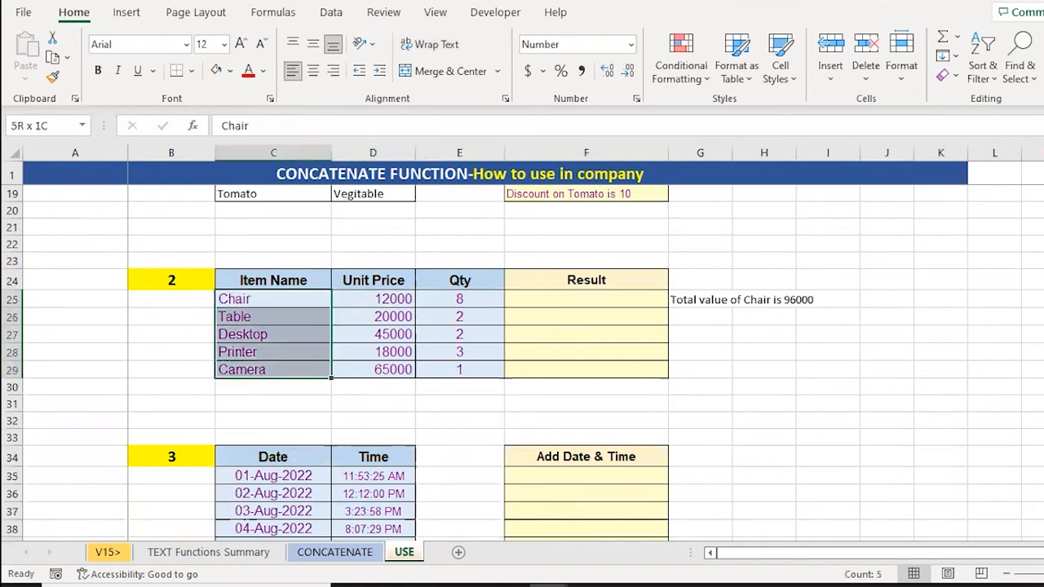
- Compare example 2's Unit Price and Qty columns with the Result cells and the sample total value sentence
key(shift+Right)
key(shift+Right)
key(Right)
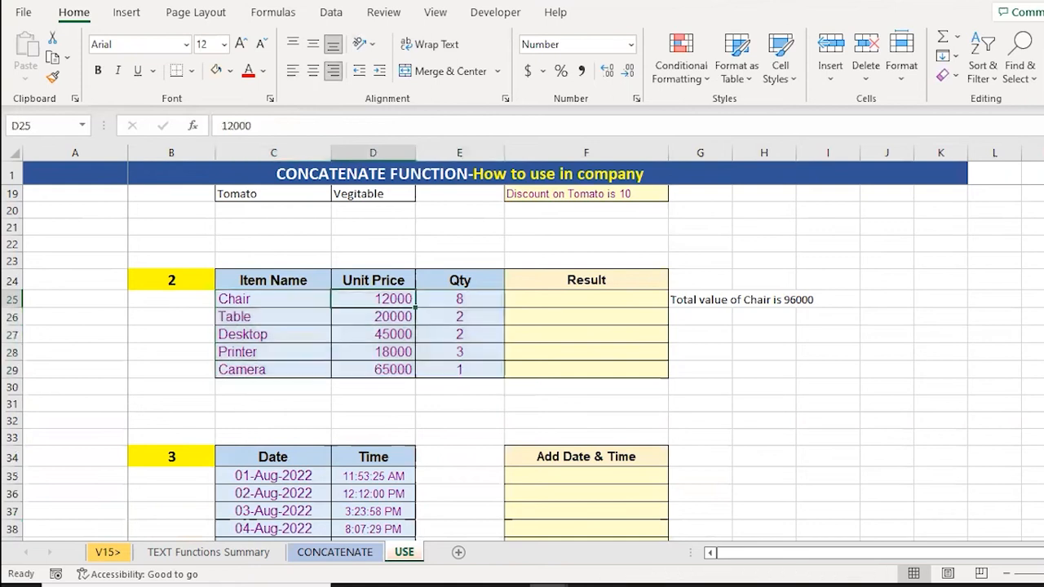
key(Right)
key(Right)
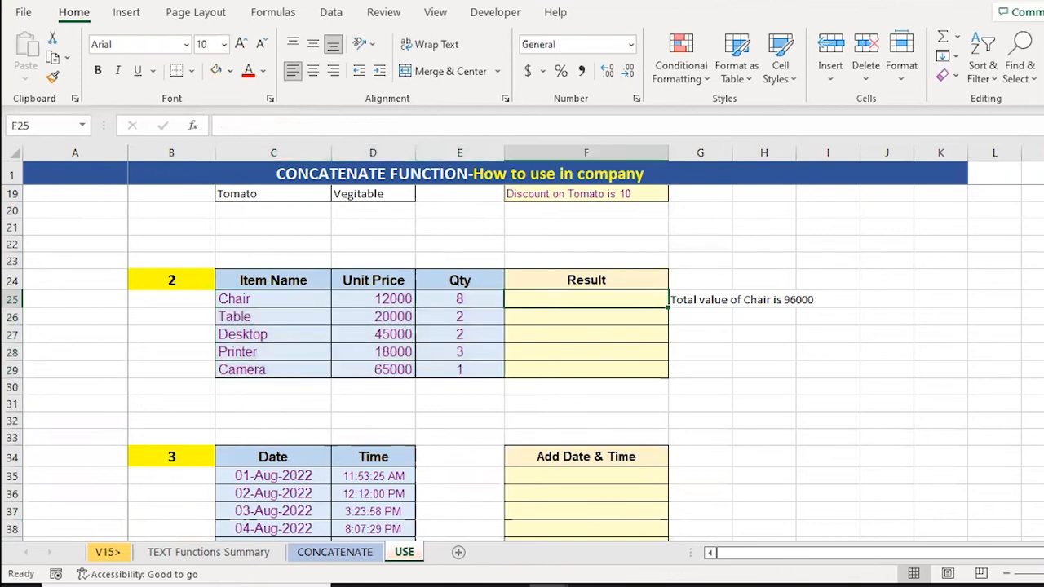
key(Down)
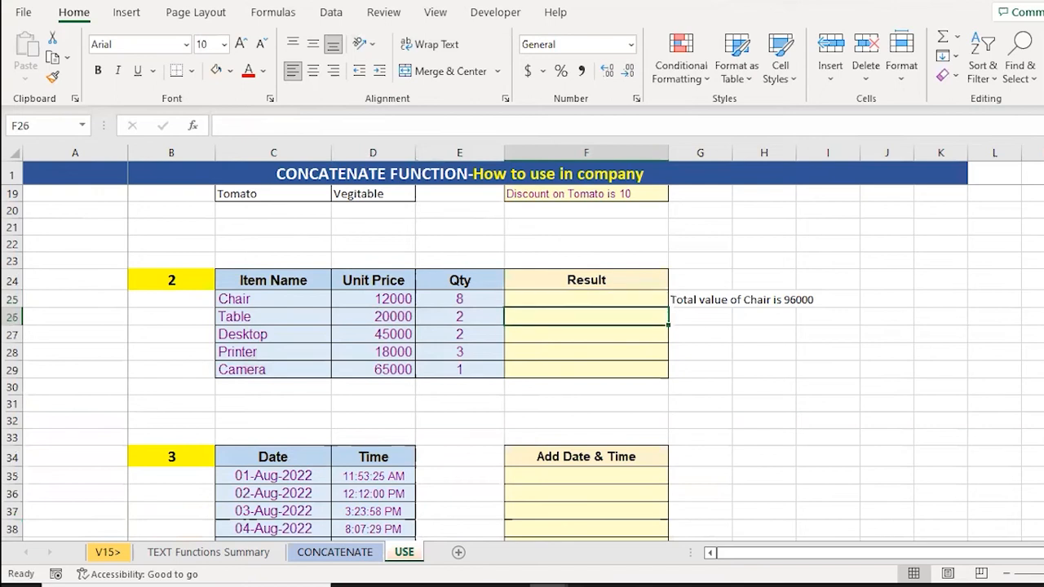
- Start a CONCATENATE formula in F25 with the text "Total value of " as its first argument
key(Up)
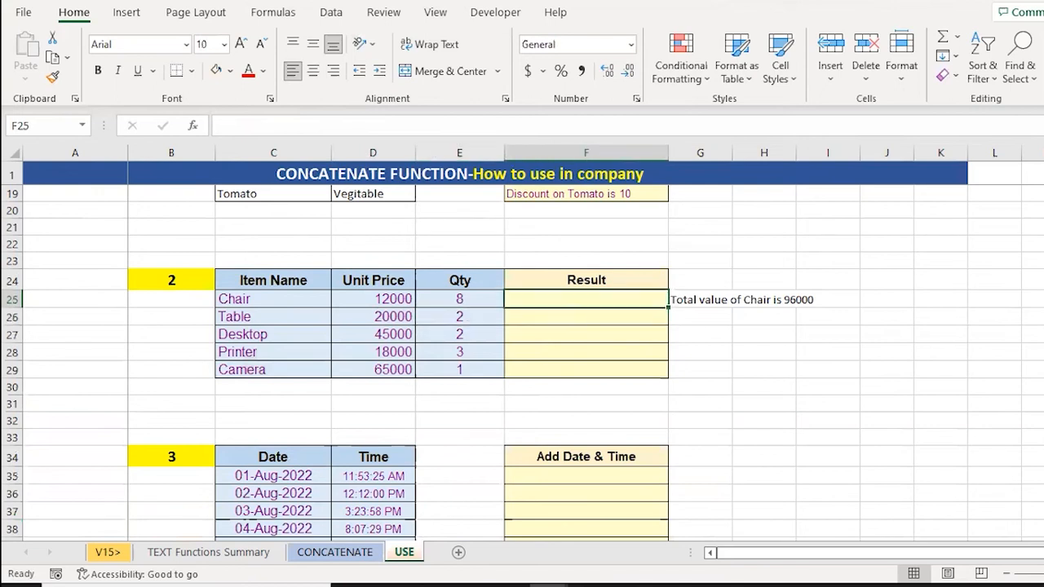
text(=conc)
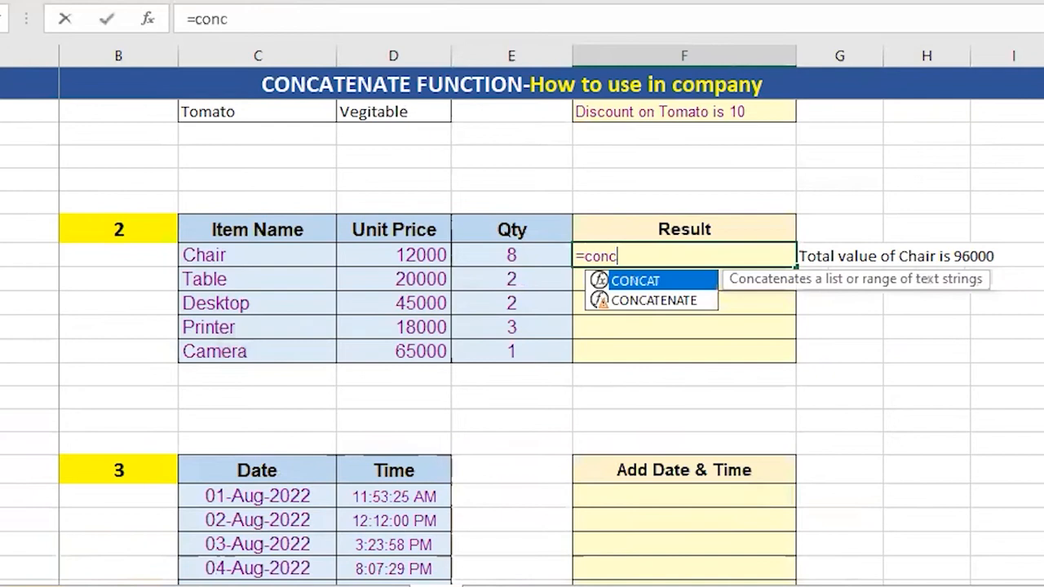
key(Down)
key(Tab)
text("T)
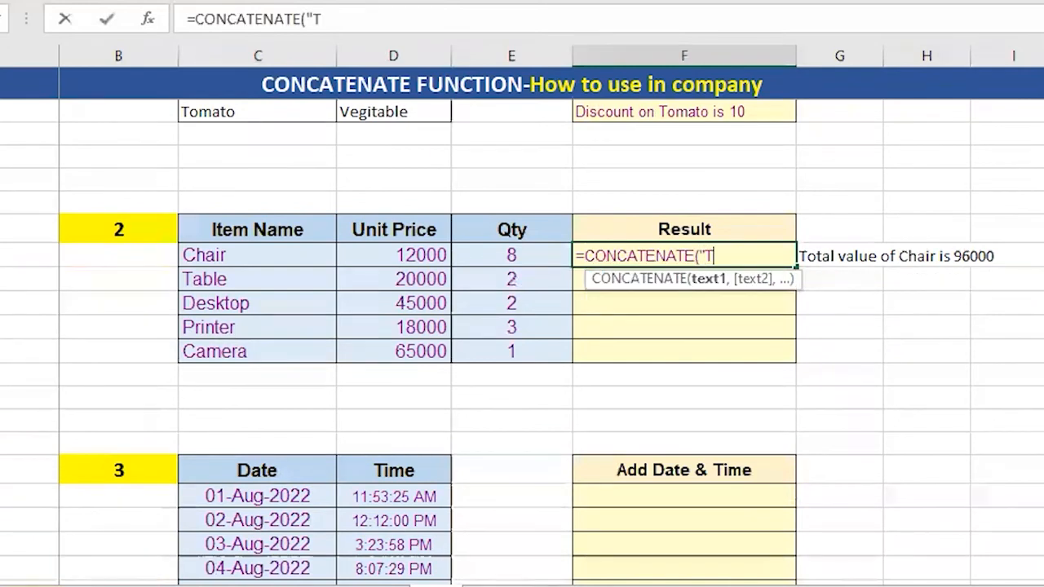
text(otal )
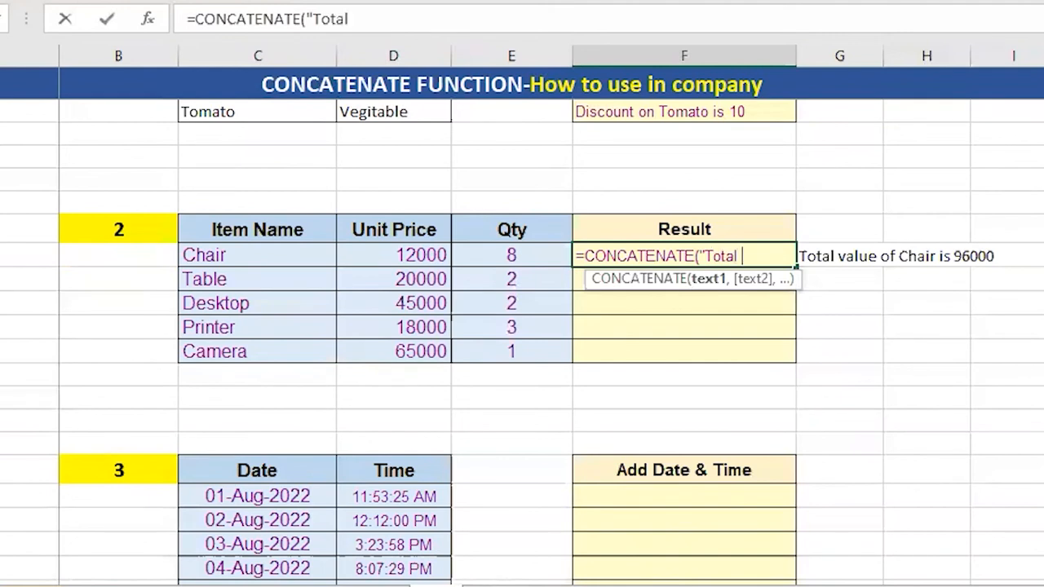
text(value of )
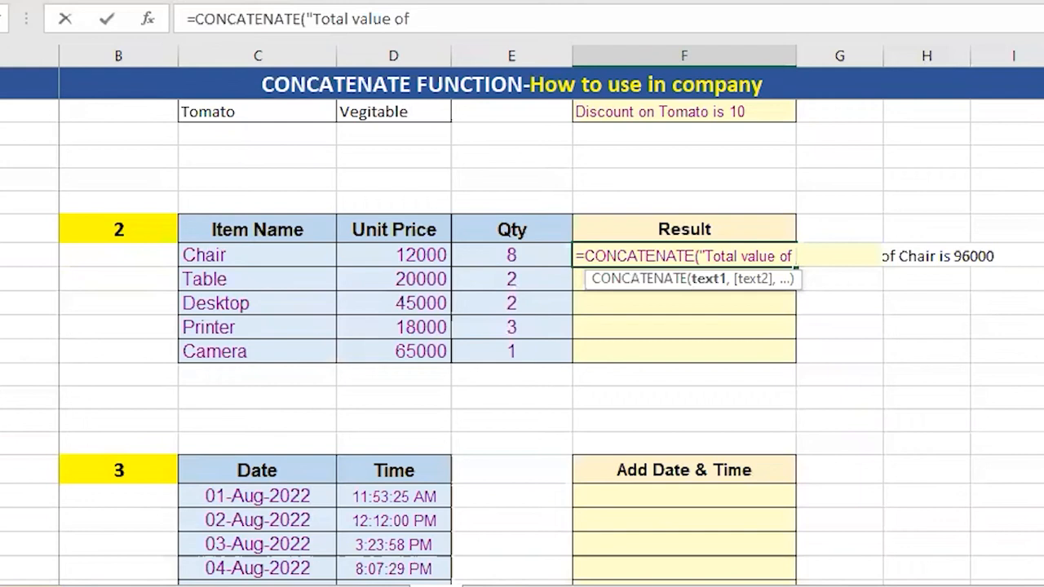
- Add item name cell C25 and the text " is " as the second and third arguments in F25
text(",)
key(Left)
key(Left)
key(Left)
text(,")
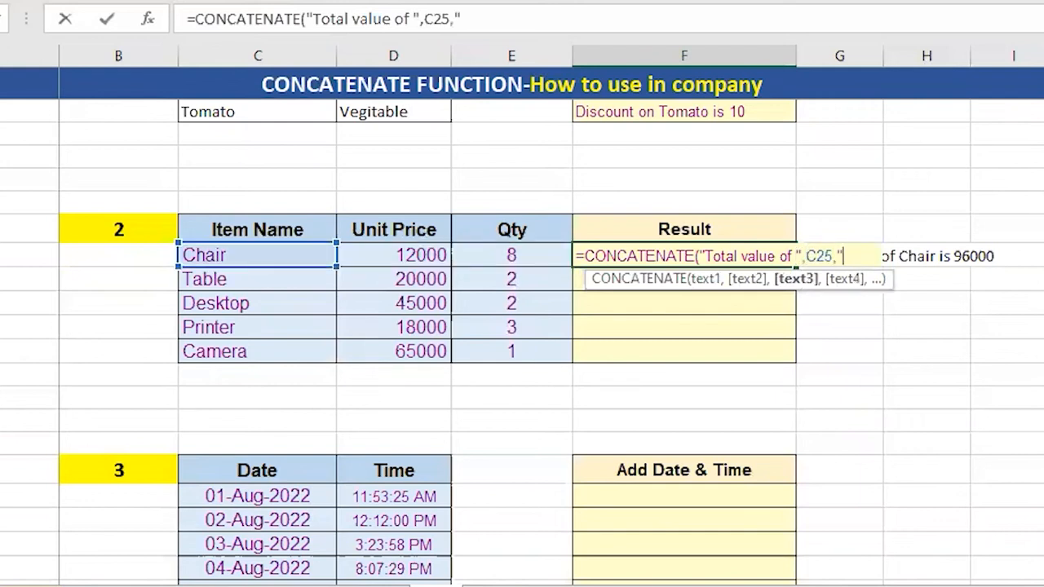
text( is ",)
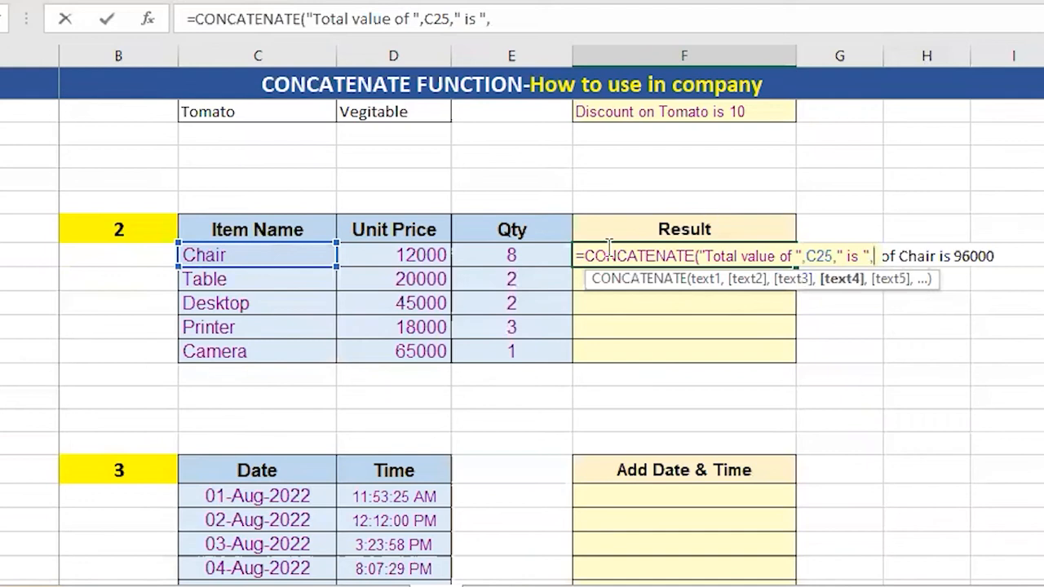
- Finish F25's formula with the unit price times quantity, D25*E25, as the last argument
click(424, 255)
text(*)
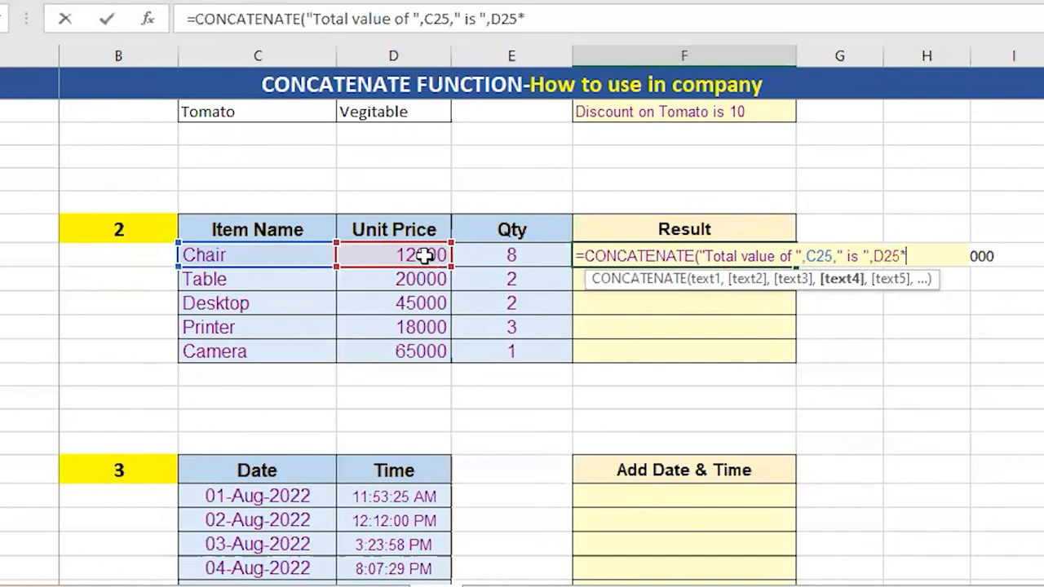
key(Left)
text())
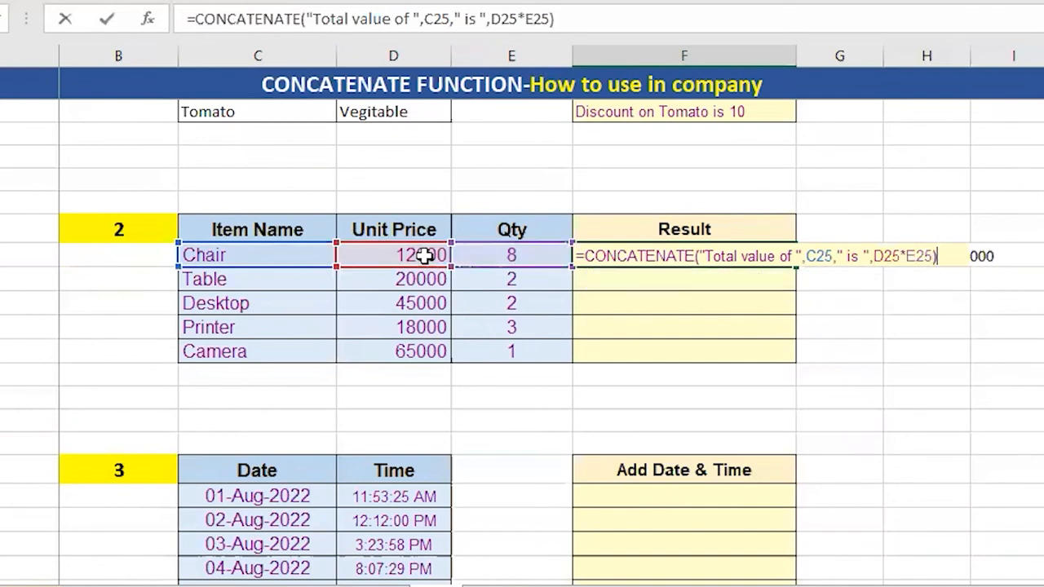
key(ctrl+Return)
- Copy the total value formula from F25 down through F29
key(ctrl+c)
key(shift+Down)
key(shift+Down)
key(shift+Down)
key(shift+Down)
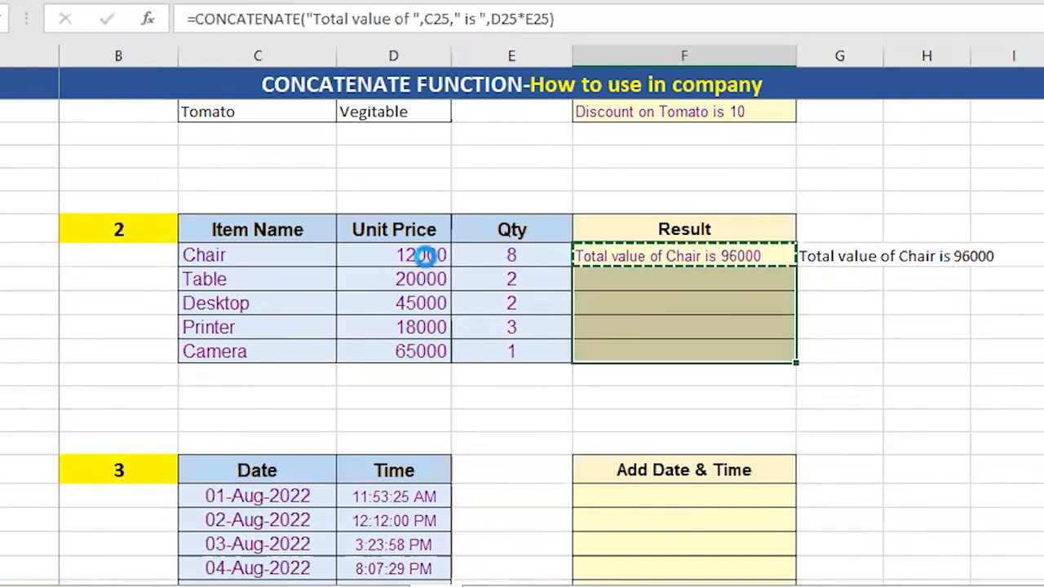
key(Return)
- Compare the Desktop row's item, unit price and quantity with its Result sentence in F27
key(Down)
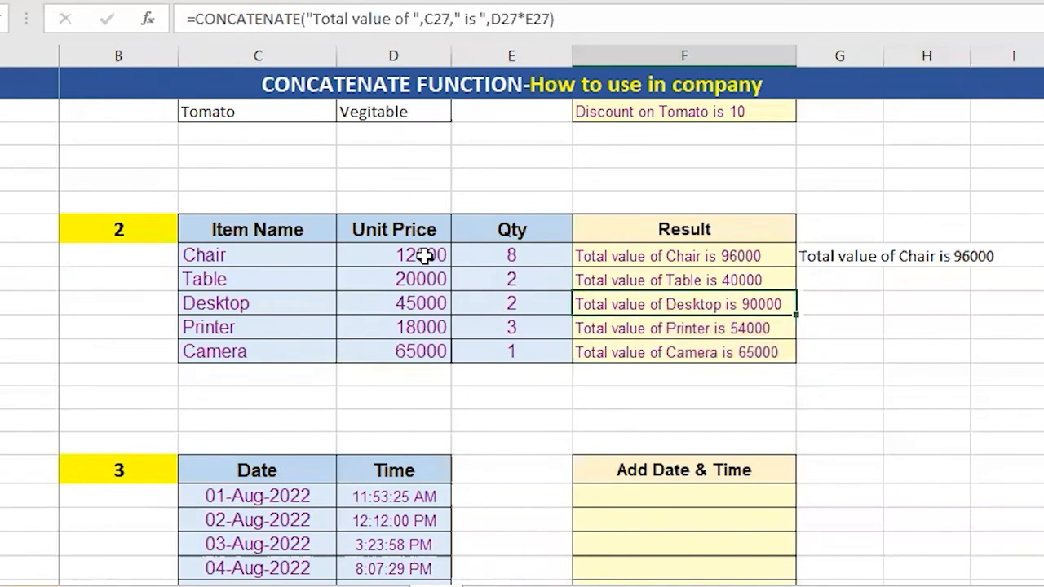
key(Left)
key(Left)
key(Left)
key(Right)
key(Right)
key(Right)
- Examine example 3's Date and Time columns and its empty Add Date & Time column, starting from row 35
key(Down)
key(Down)
key(Down)
key(Down)
key(Down)
key(Down)
key(Down)
key(Down)
key(Down)
key(Down)
key(Down)
key(Down)
key(Down)
key(Down)
key(Down)
key(Down)
key(Down)
key(Down)
key(Down)
key(Down)
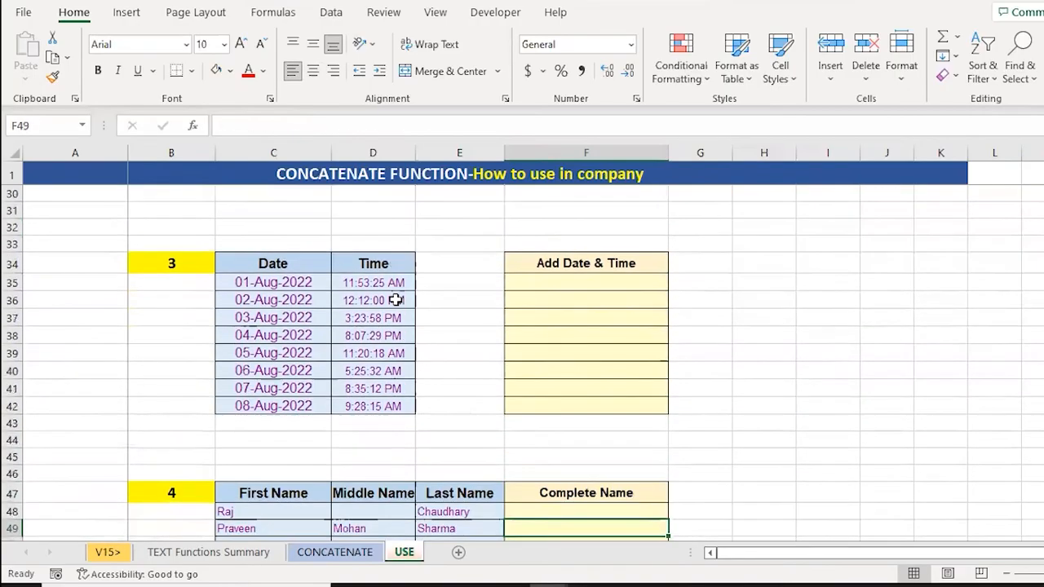
key(ctrl+Up)
key(ctrl+Up)
key(Down)
key(Left)
key(Left)
key(Left)
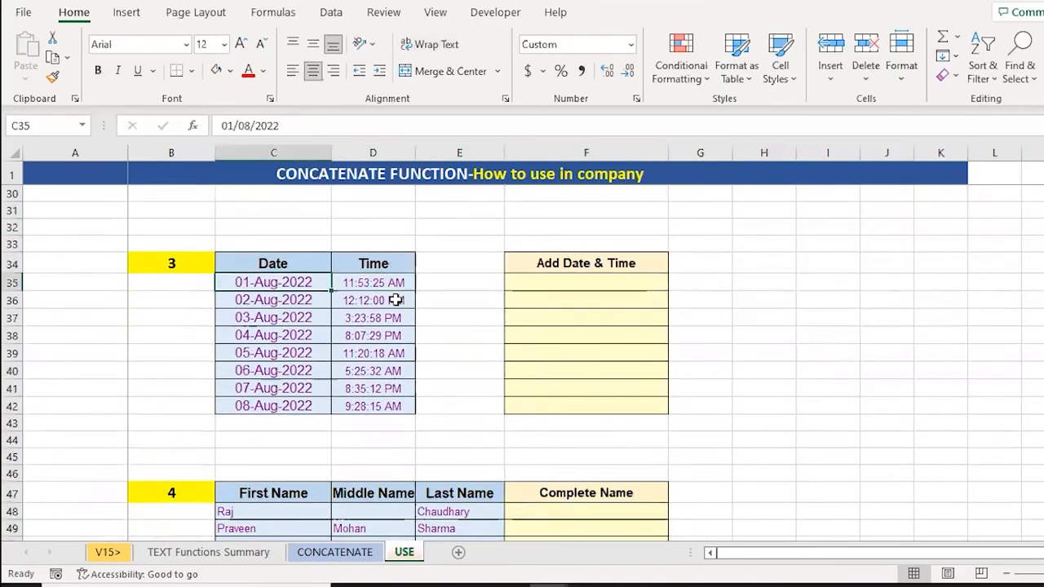
- Try joining the date in C35 and the time in D35 in F35 with =CONCATENATE(C35,D35)
key(Right)
key(Right)
key(Right)
text(=)
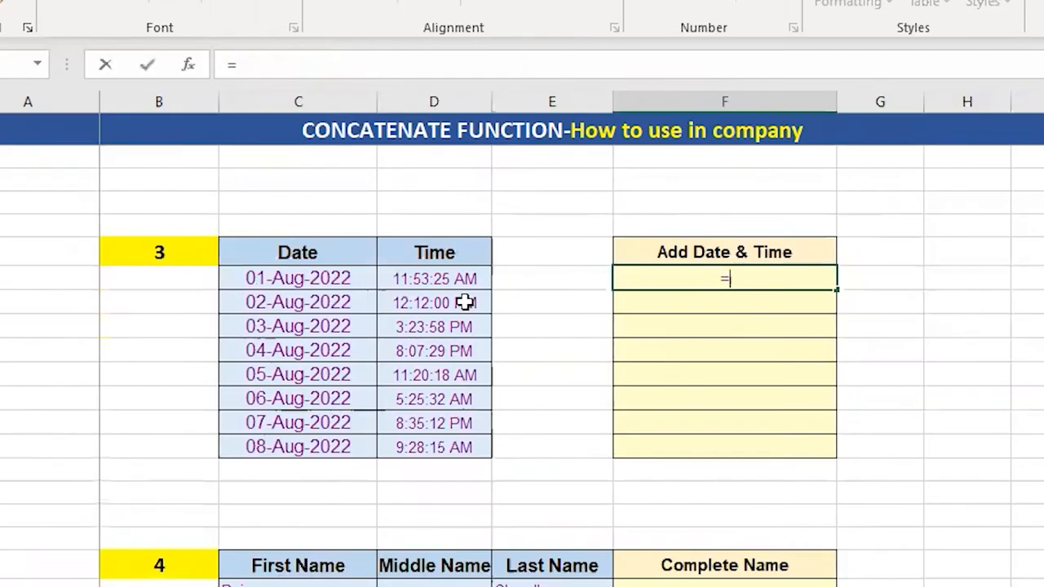
text(conc)
key(Down)
key(Tab)
key(Left)
key(Left)
key(Left)
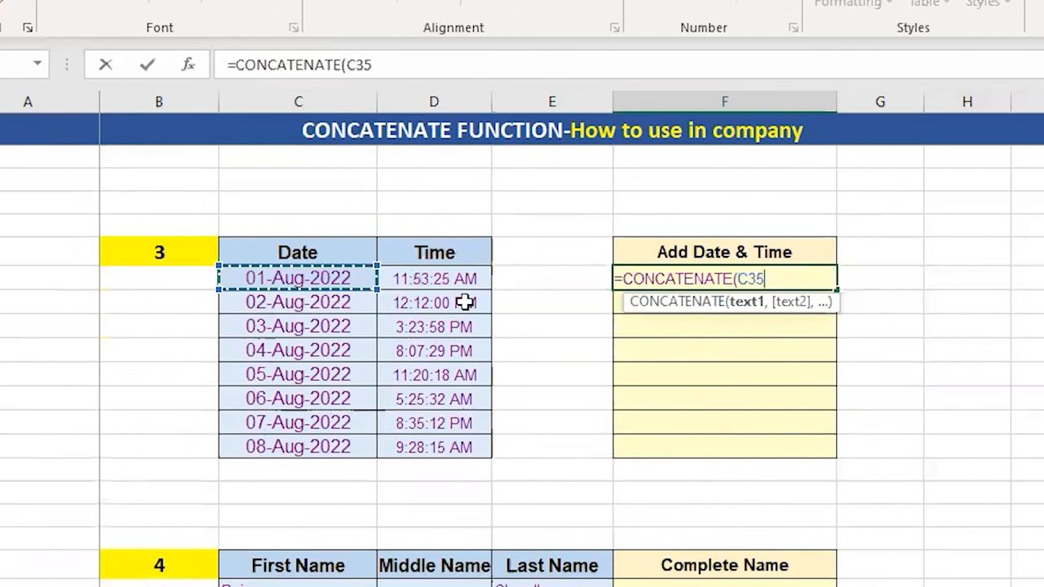
text(,)
key(Left)
key(Left)
text())
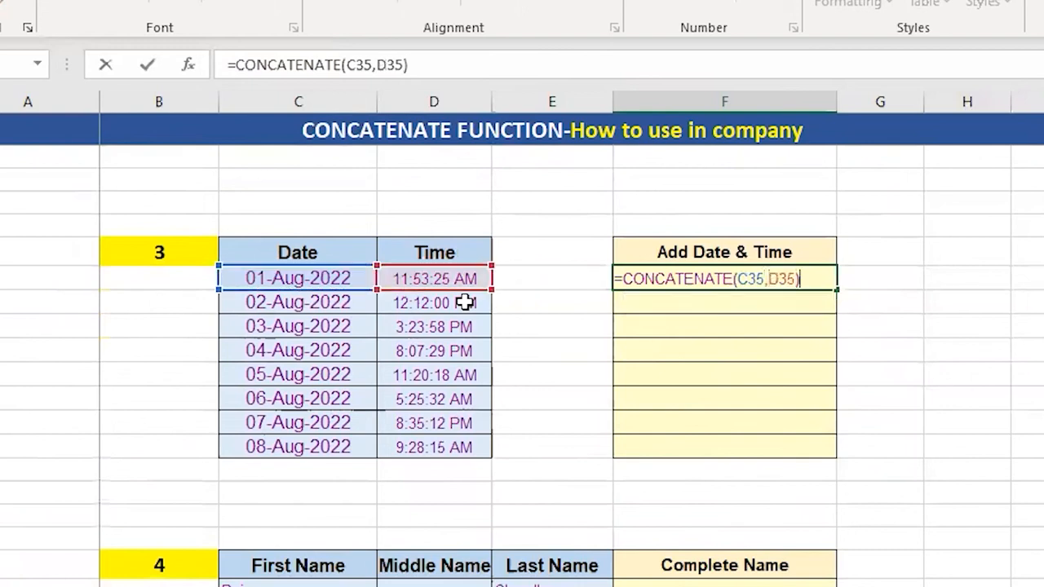
key(ctrl+Return)
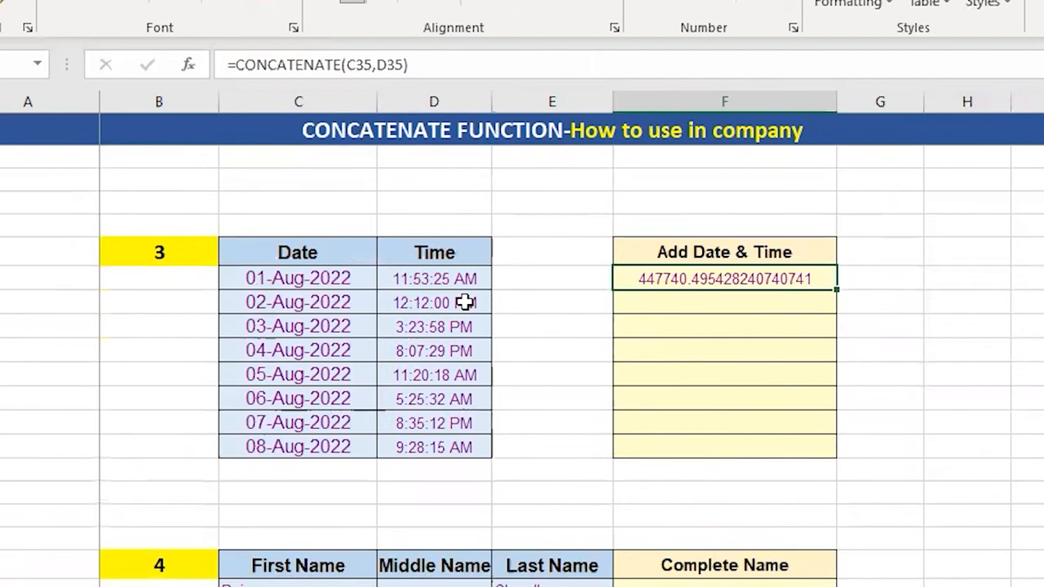
- Begin a new CONCATENATE formula in F35 whose first part is TEXT(C35,"dd-mmm-yyyy")
text(=conc)
key(Down)
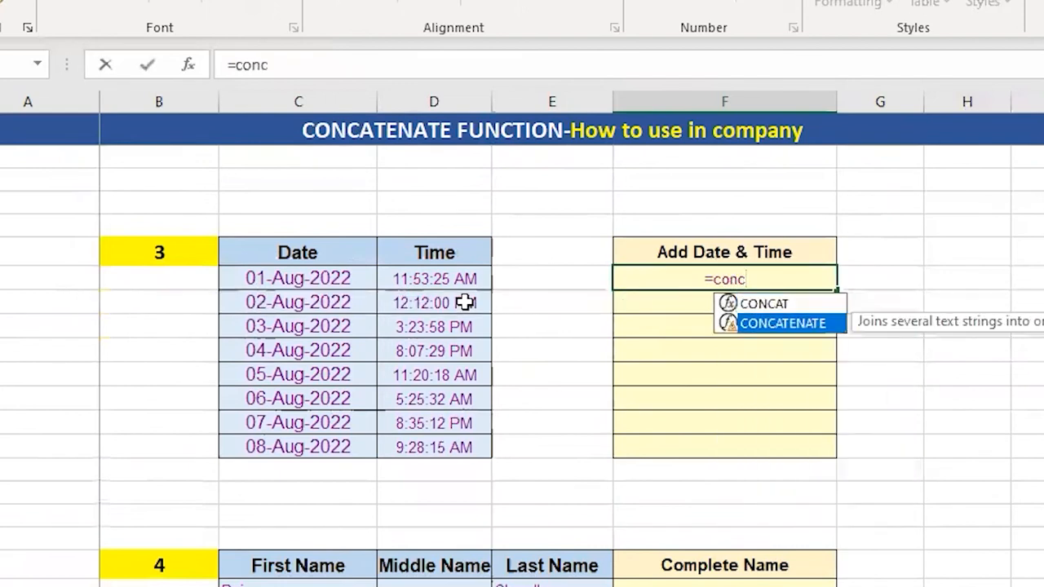
key(Tab)
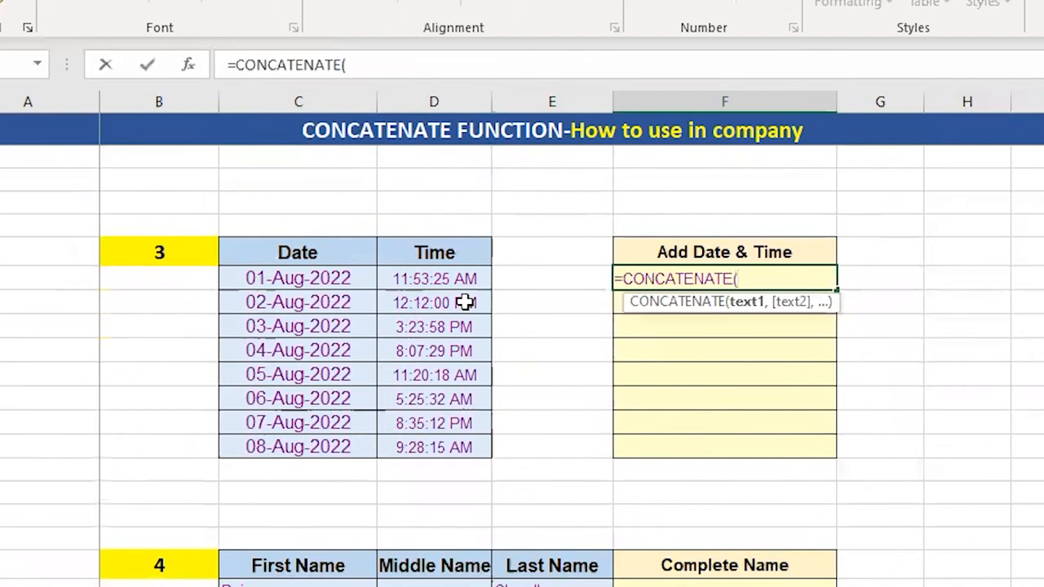
text(tex)
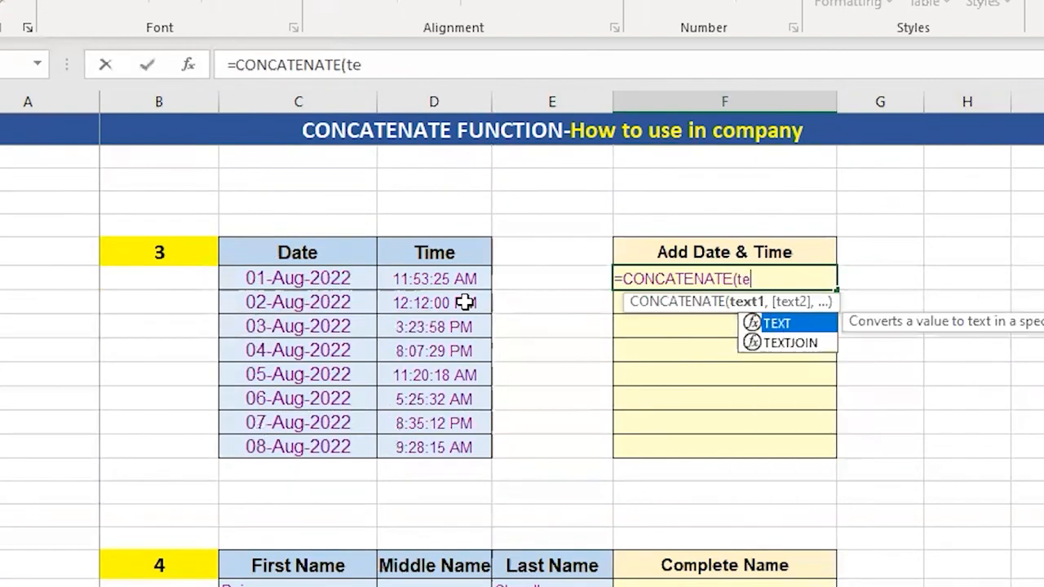
key(Tab)
key(Left)
key(Left)
key(Left)
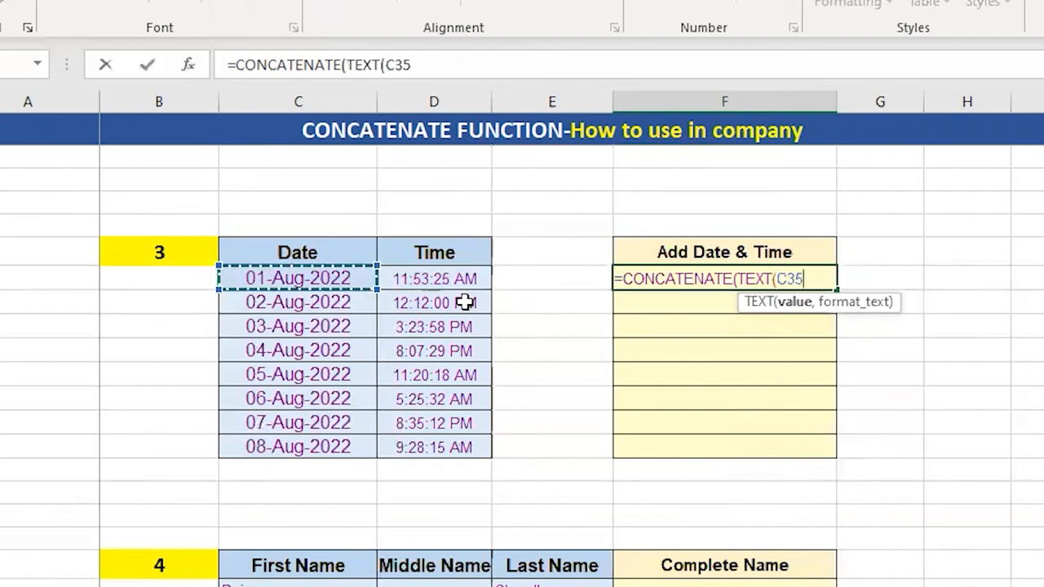
text(,"dd)
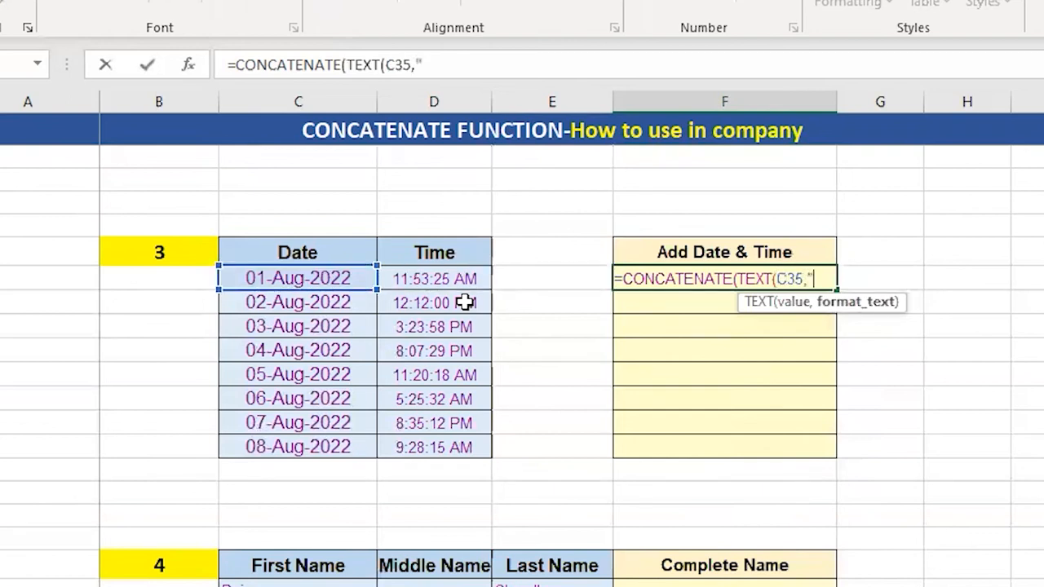
text(-mmm-)
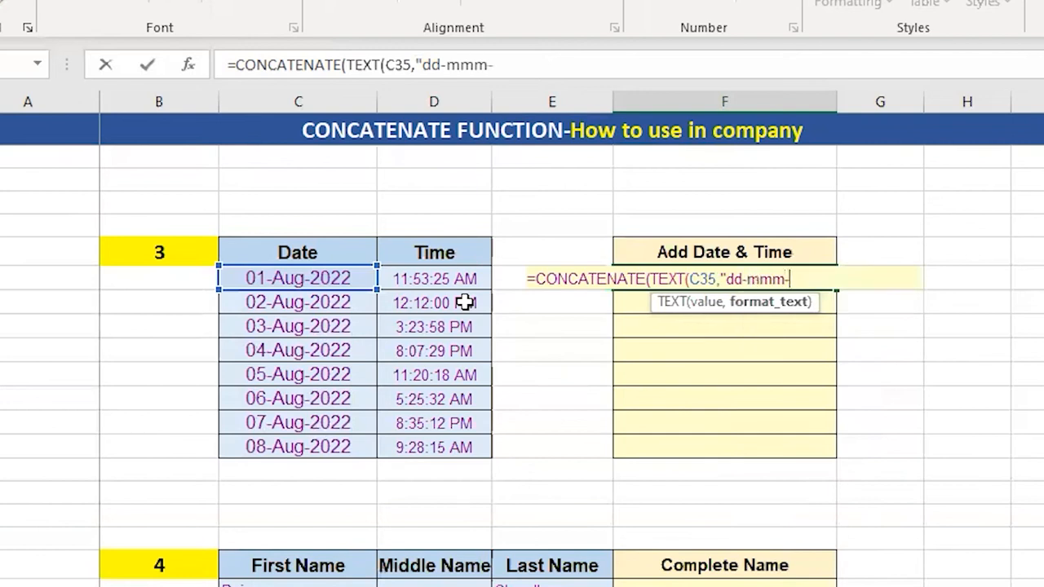
text(yyy)
key(BackSpace)
text(yy)
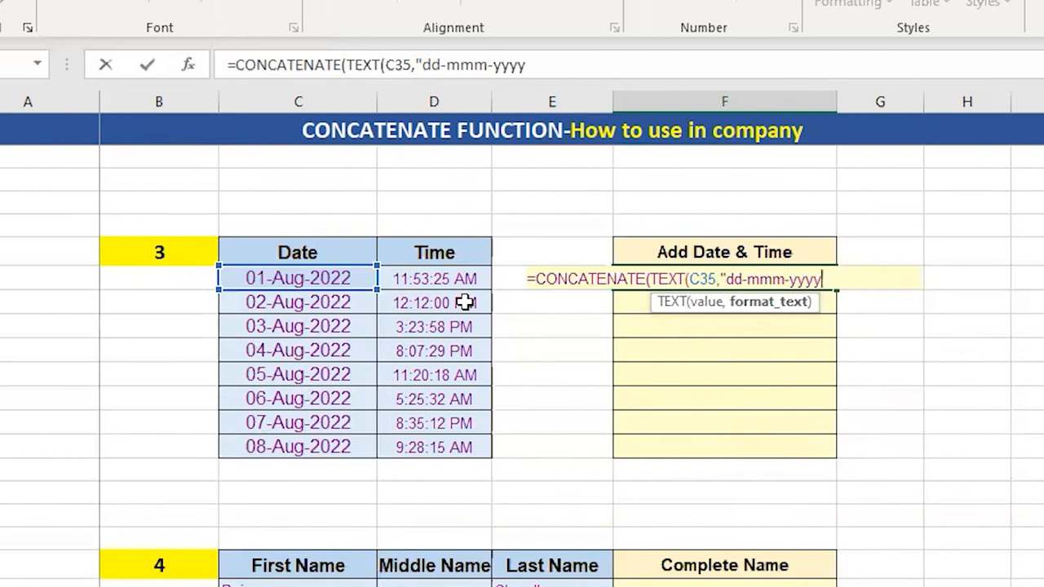
text(")
text(),)
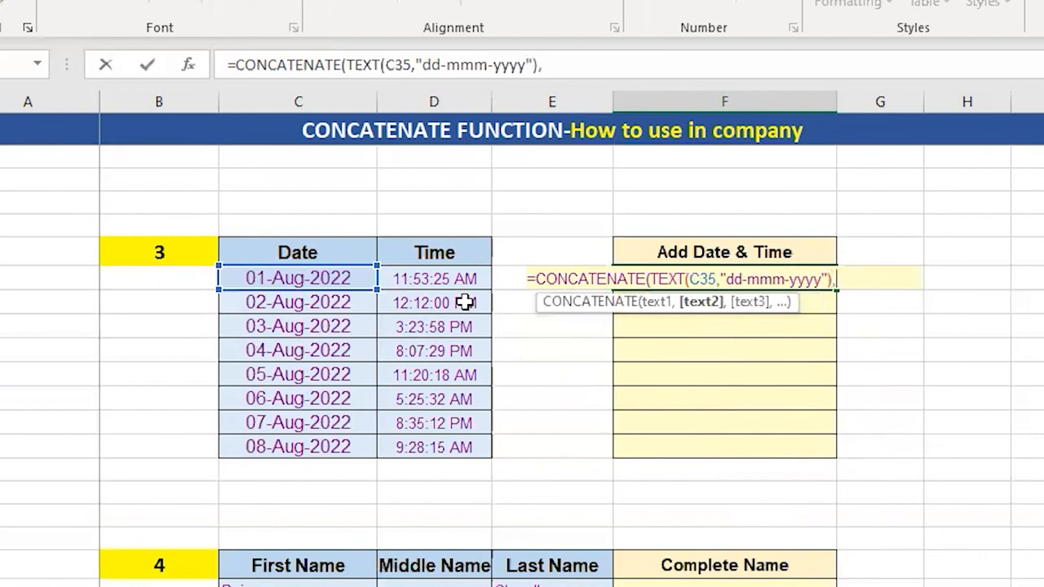
- Complete the F35 formula with a space " " and TEXT(D35,"hh:mm:ss am/pm") to join the time
text(" ",)
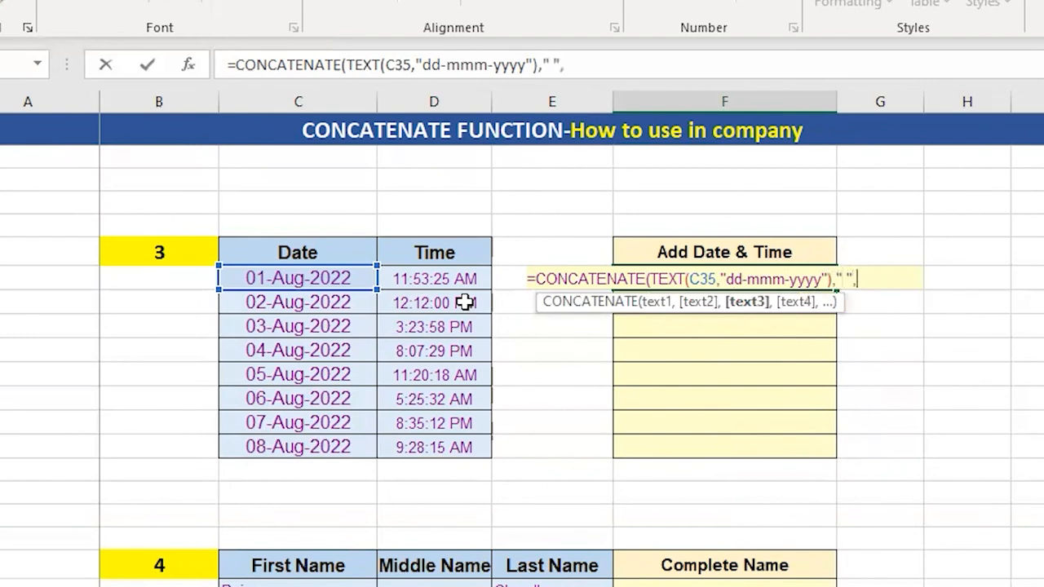
text(tex)
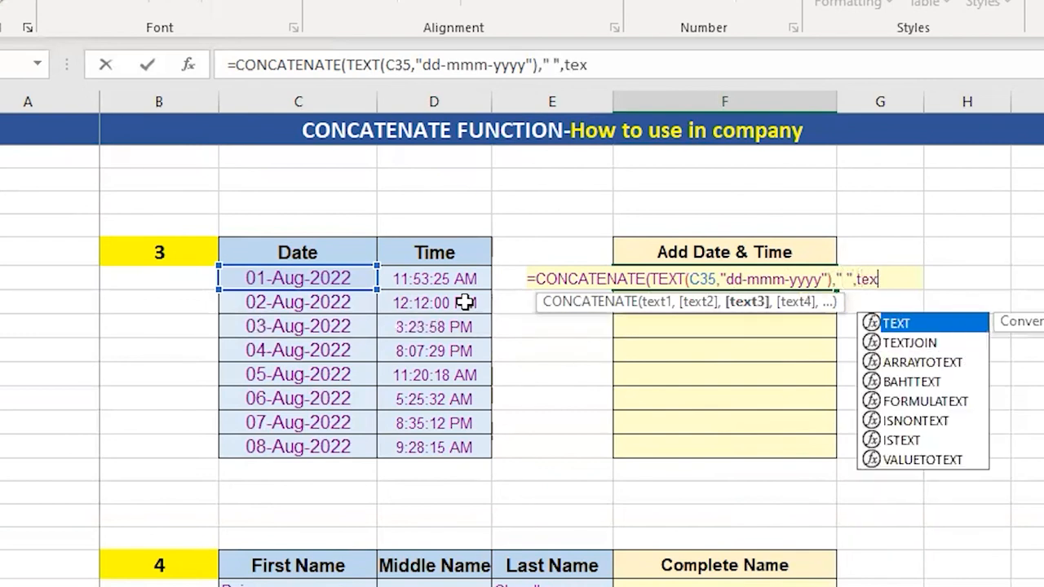
key(Tab)
key(Left)
key(Left)
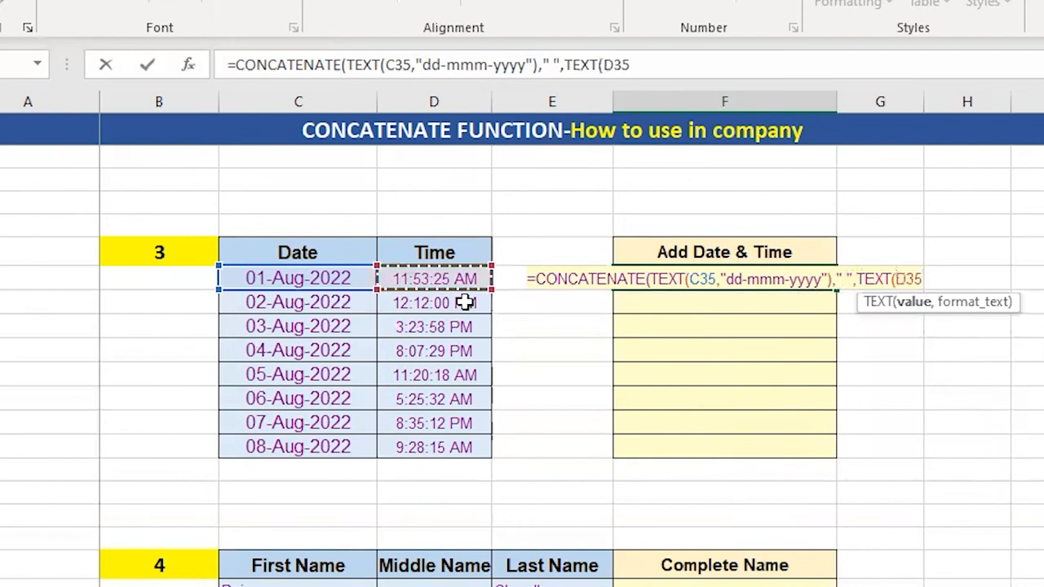
text(,")
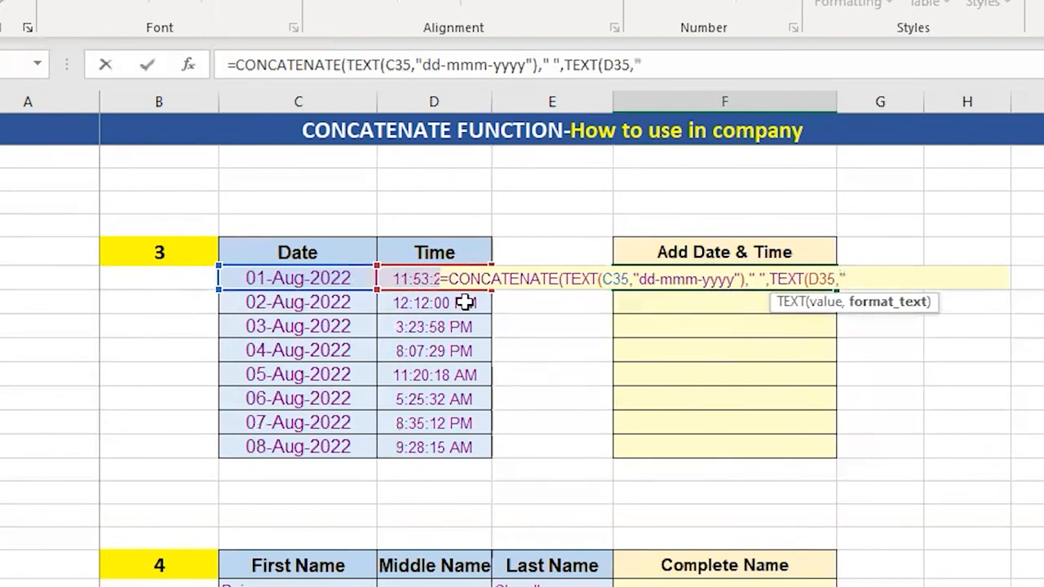
text(hh:mm:)
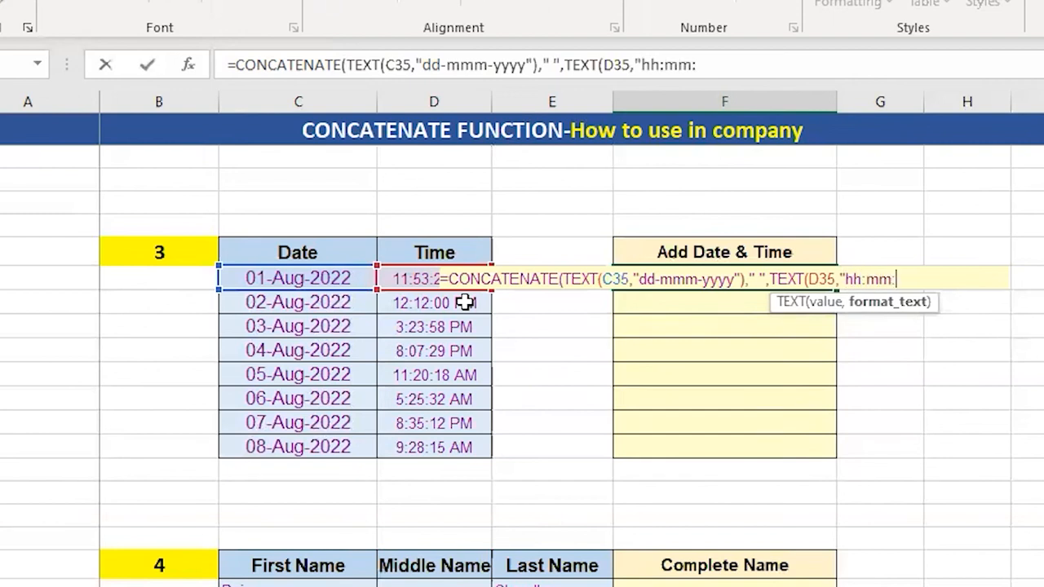
text(ss am/pm)
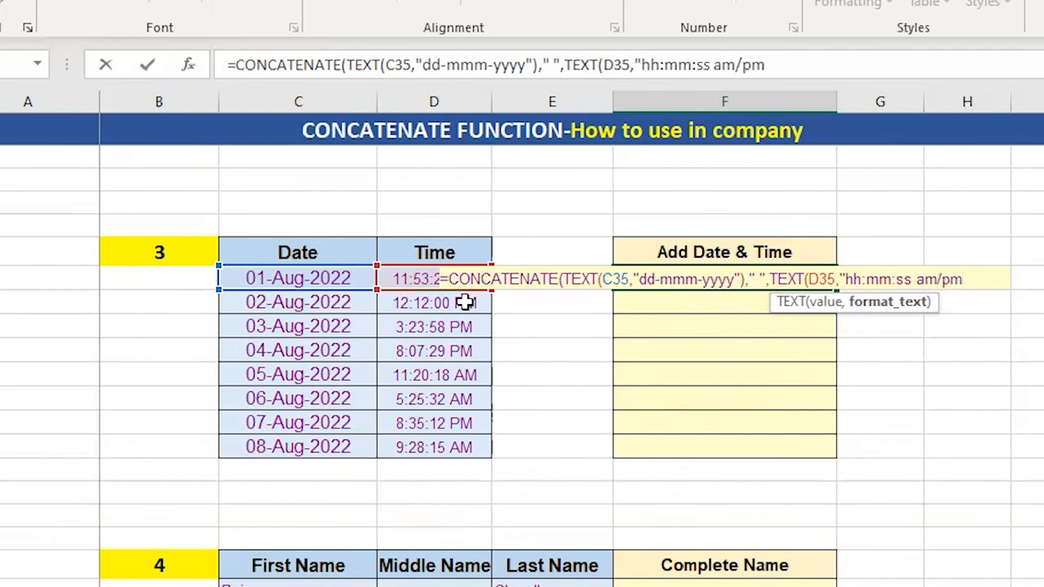
text("))
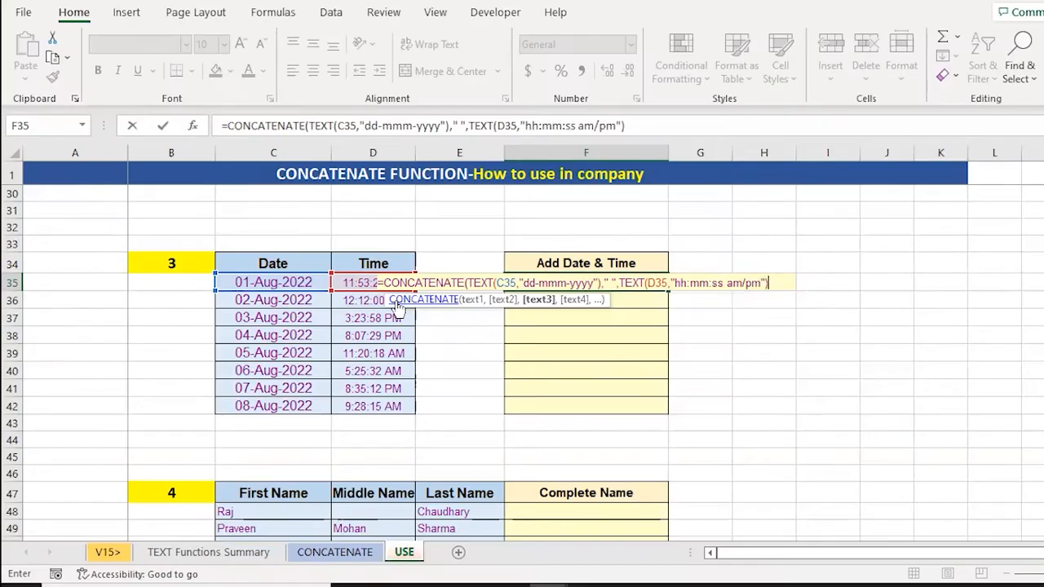
text())
key(ctrl+Return)
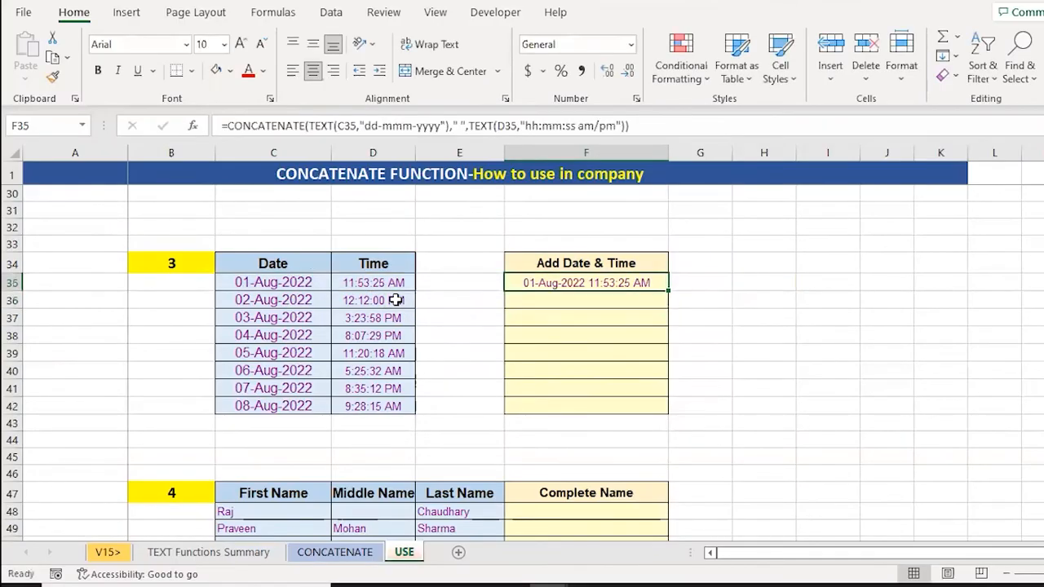
- Copy the date and time formula from F35 down through F42
key(ctrl+c)
key(shift+Down)
key(shift+Down)
key(shift+Down)
key(shift+Down)
key(shift+Down)
key(shift+Down)
key(shift+Down)
key(Return)
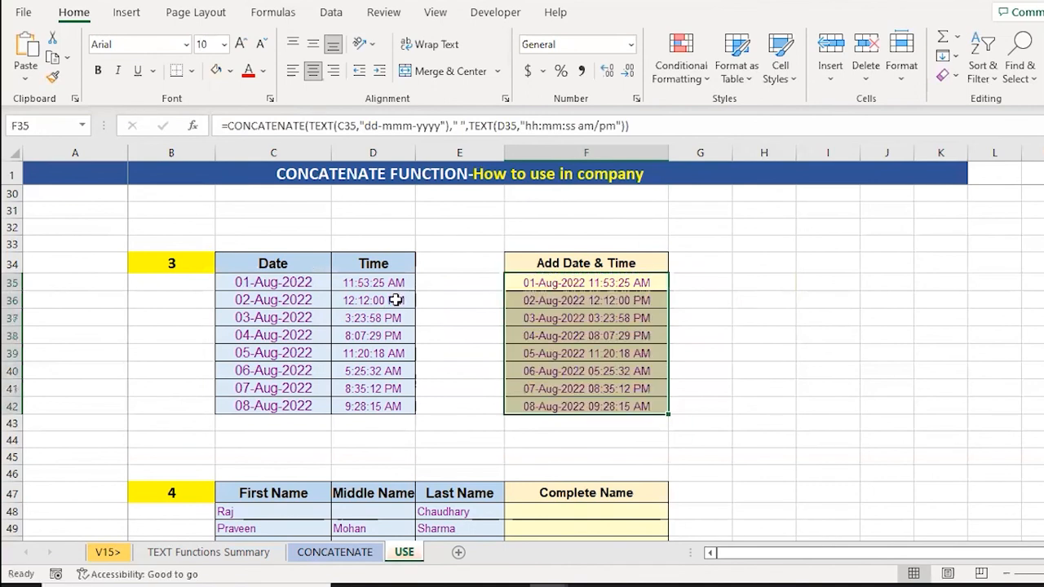
- Look over example 4's name table and its empty Complete Name column, from row 47 down
key(Down)
key(Down)
key(Down)
key(Down)
key(Down)
key(Down)
key(Down)
key(Down)
key(Down)
key(Down)
key(Down)
key(Down)
key(Down)
key(Down)
key(Down)
key(Down)
key(Down)
key(Down)
key(Down)
key(Down)
key(Up)
key(Up)
key(Up)
key(Up)
key(Up)
key(Up)
key(Up)
key(Up)
key(Up)
key(Up)
key(Up)
key(Up)
key(Up)
key(Up)
key(Up)
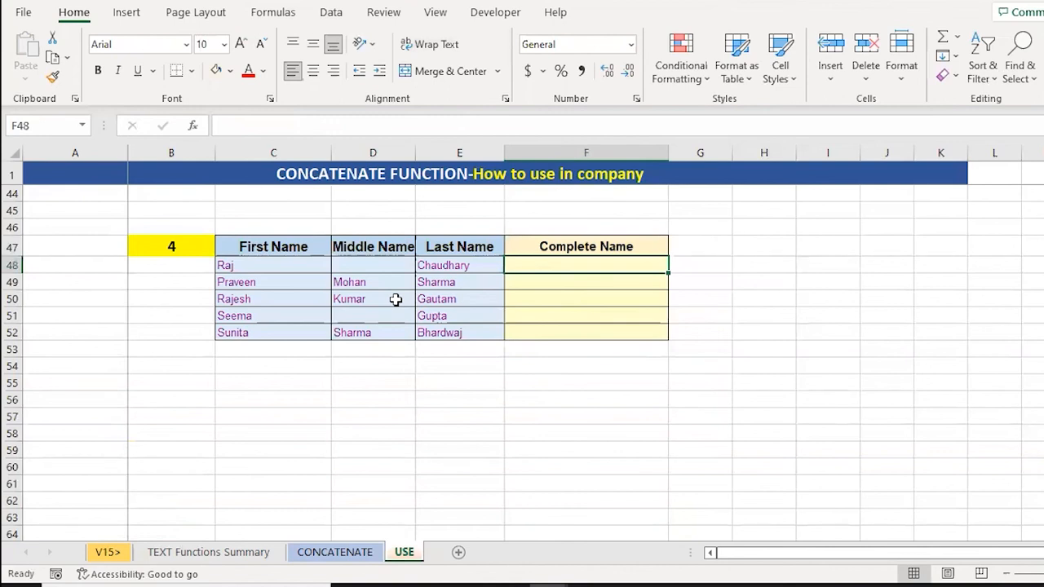
- Compare the first, middle and last name cells in rows 48 and 49 of example 4
key(Left)
key(Left)
key(Left)
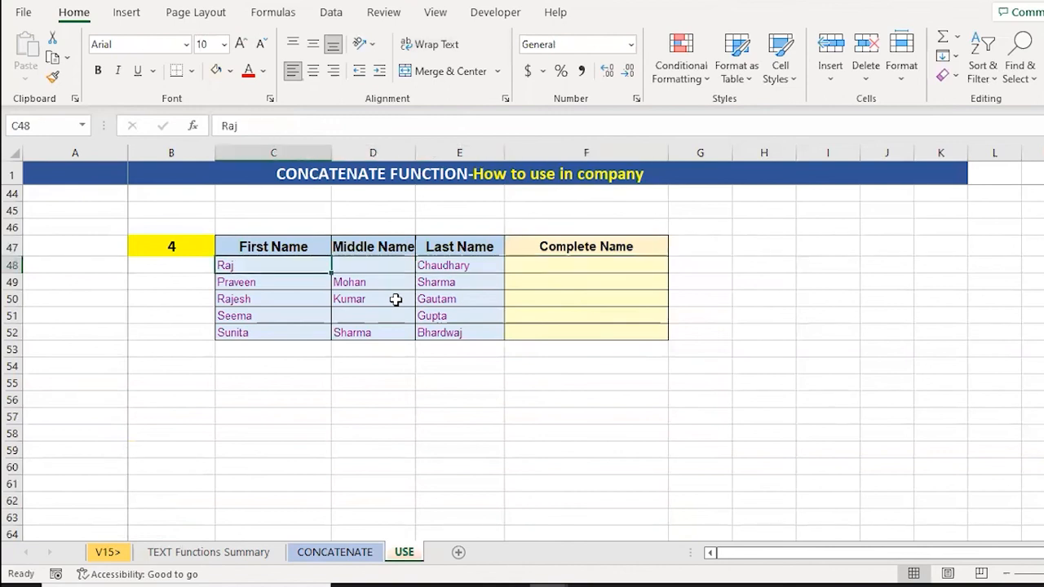
key(Right)
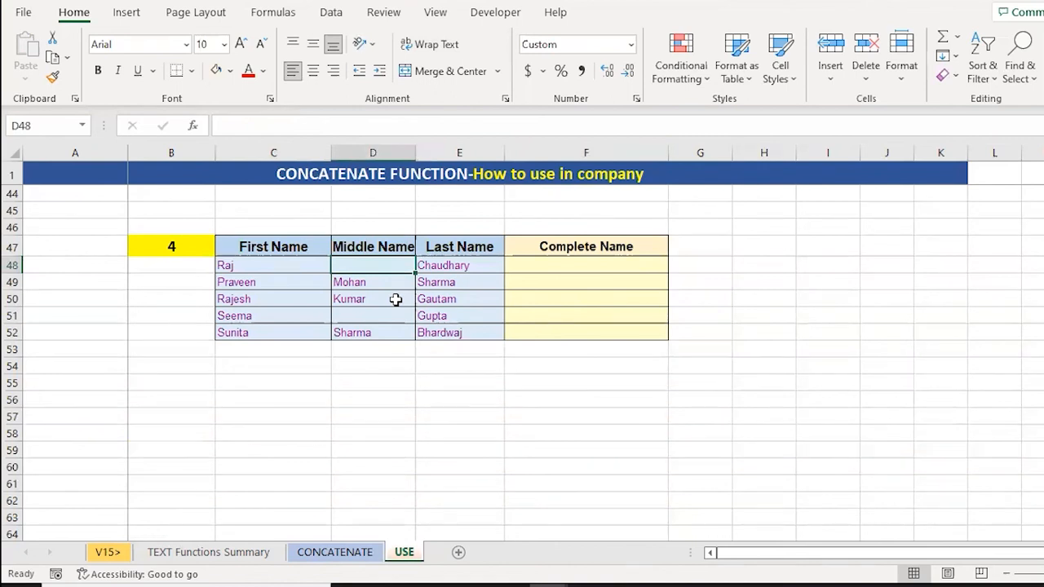
key(Right)
key(Left)
key(Left)
key(Right)
key(Right)
key(Left)
key(Down)
key(Left)
key(Right)
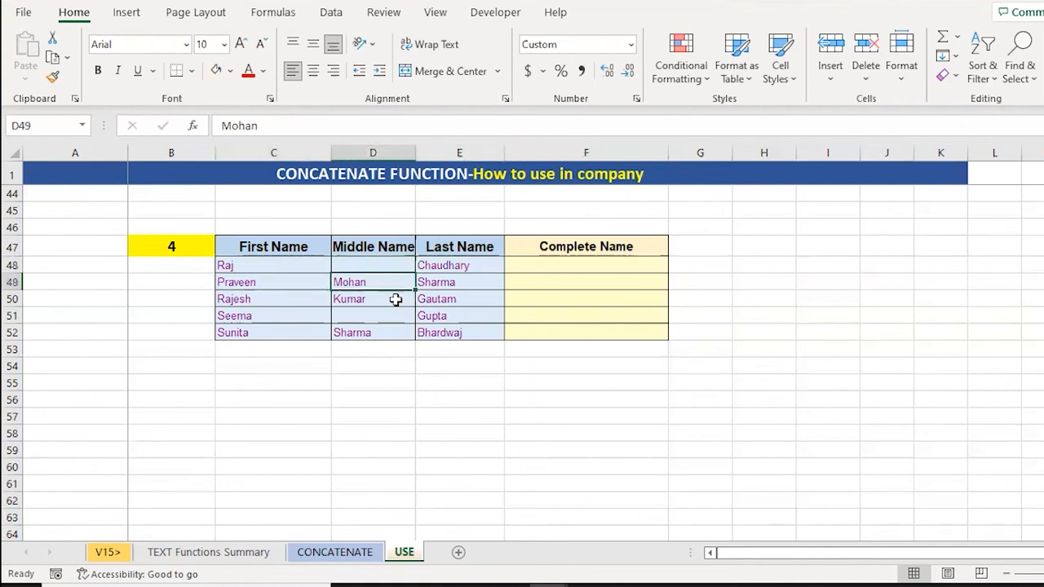
key(Left)
key(Right)
key(Right)
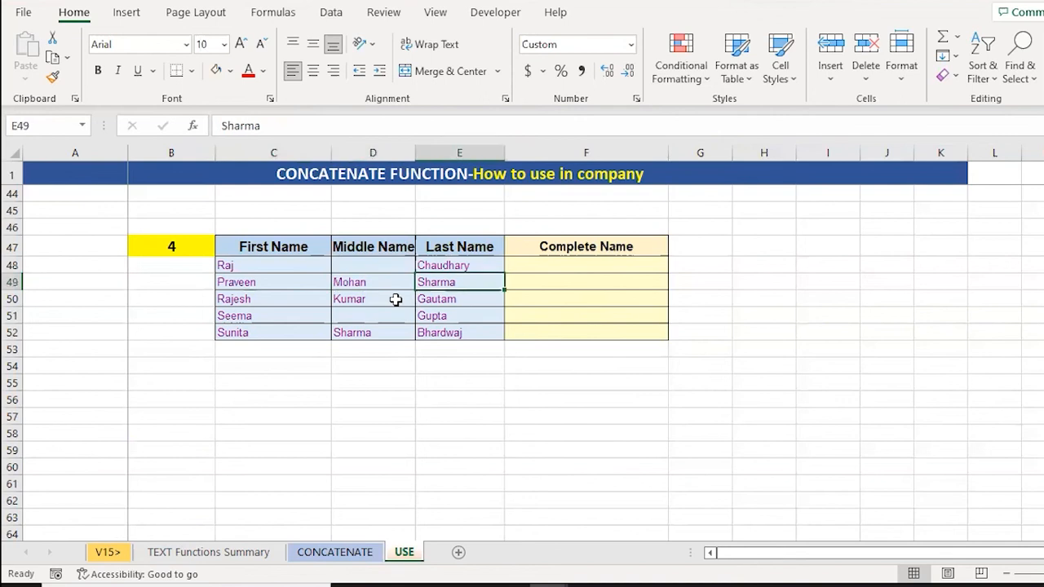
- Begin an IF formula in F48 that tests for a missing middle name with ISBLANK(D48)
key(Right)
key(Up)
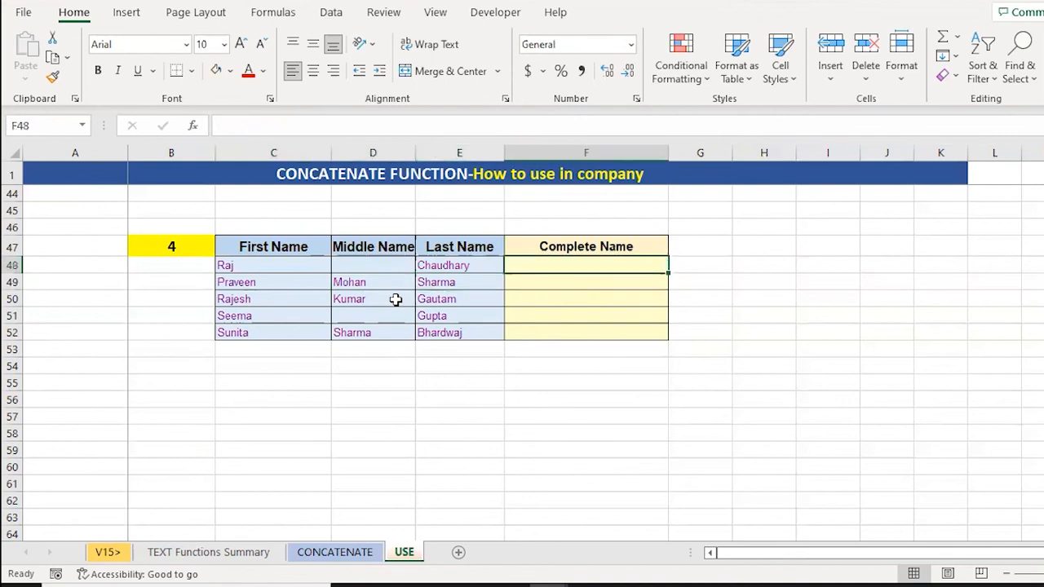
text(=)
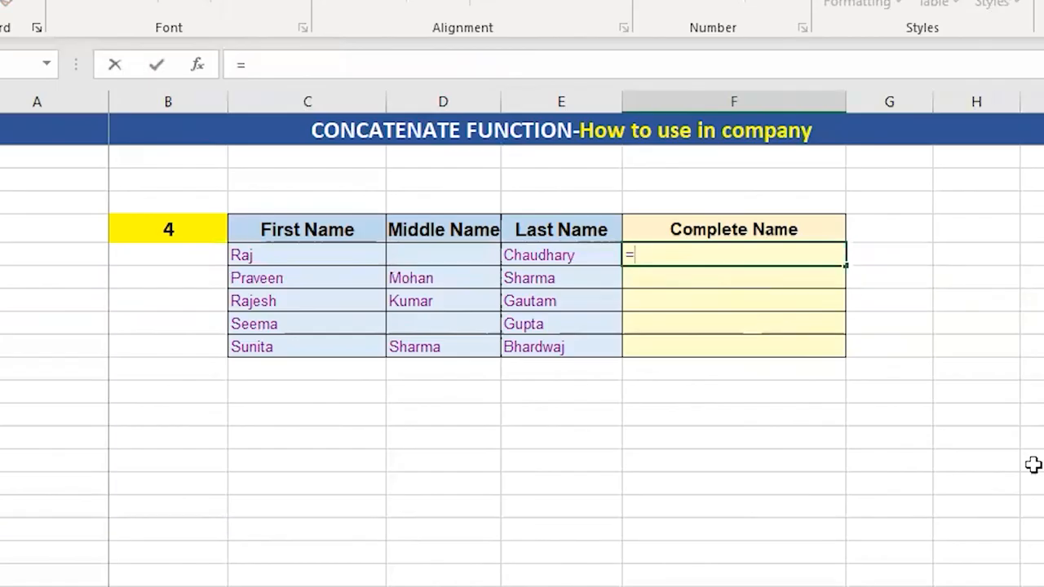
text(if)
key(Tab)
text(isb)
key(Tab)
key(Left)
key(Left)
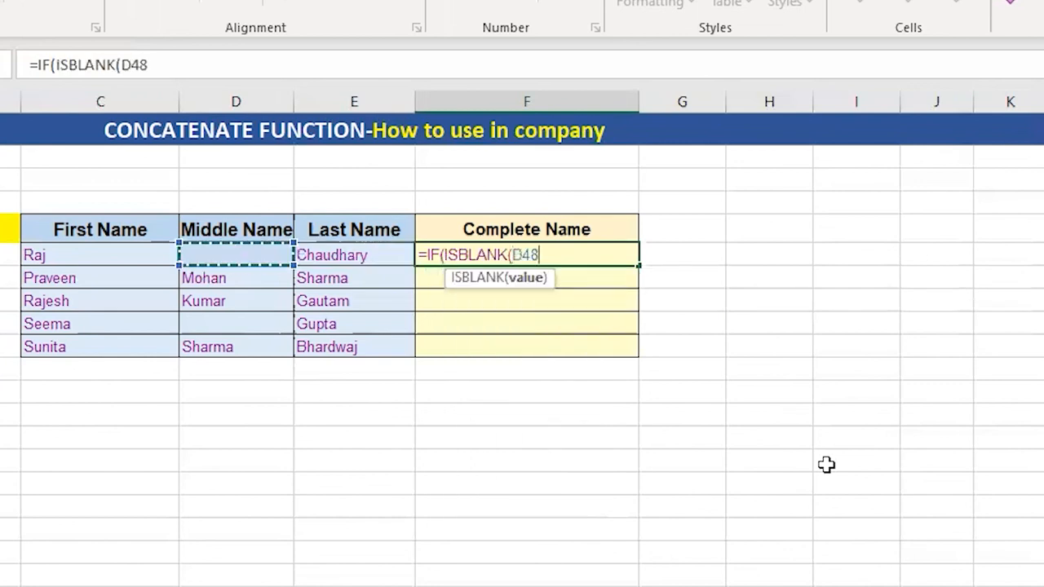
text(),)
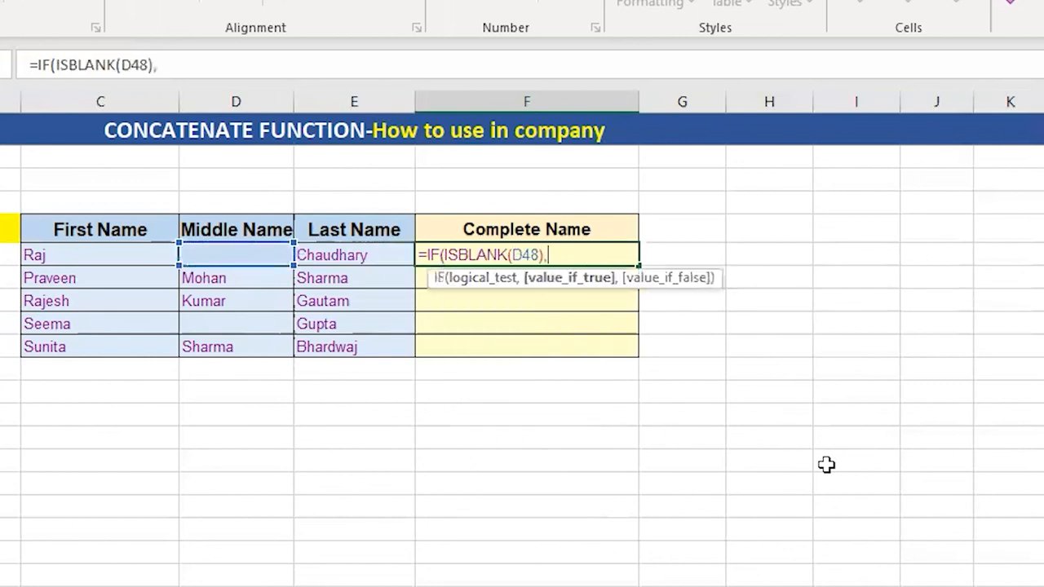
- Set the IF formula's value if true to CONCATENATE(C48," ",E48), joining the first and last names
text(conc)
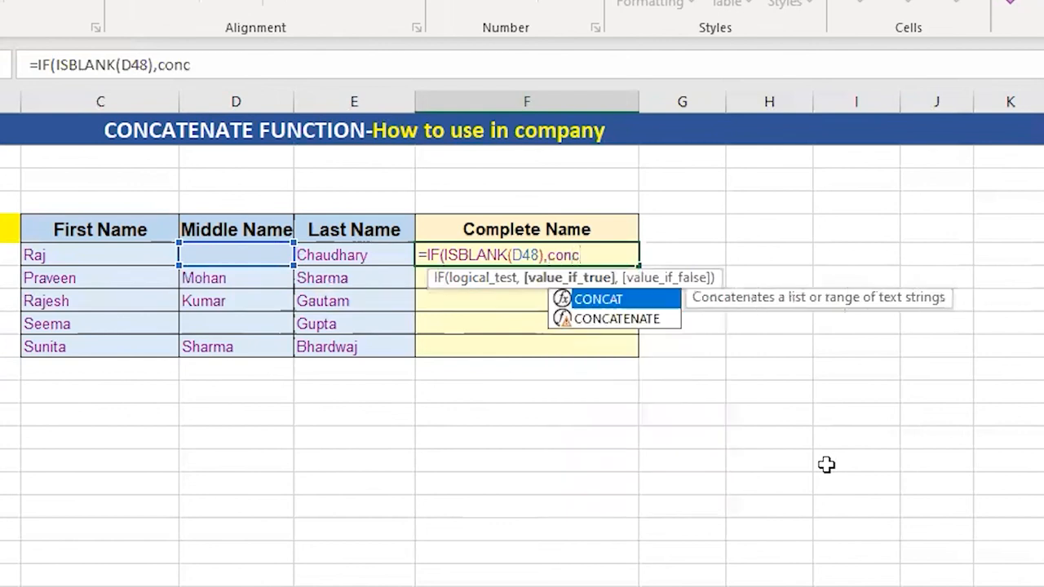
key(Down)
key(Tab)
key(Left)
key(Left)
key(Left)
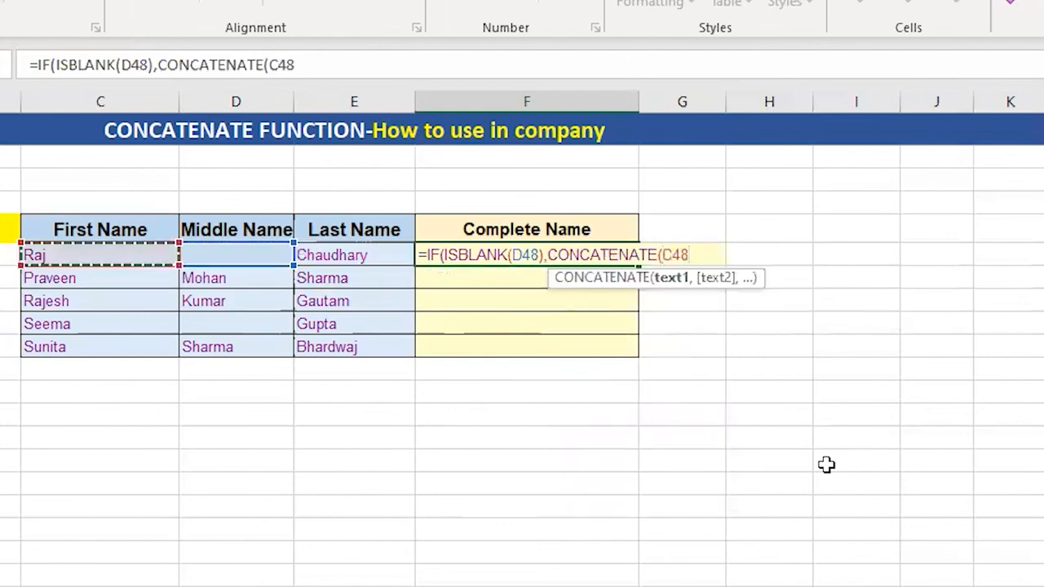
text(," ")
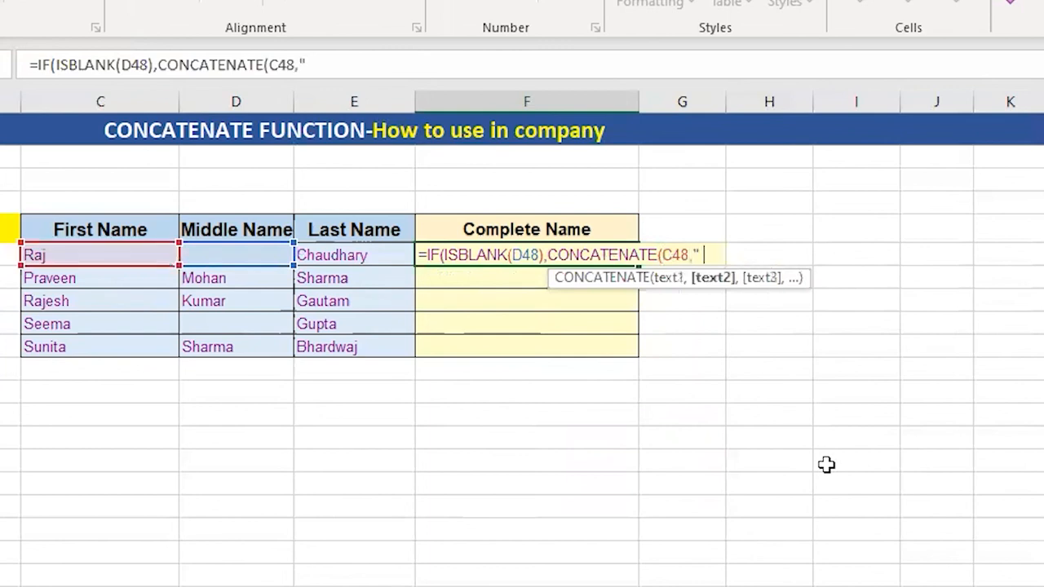
text(,)
key(Left)
key(Left)
key(Right)
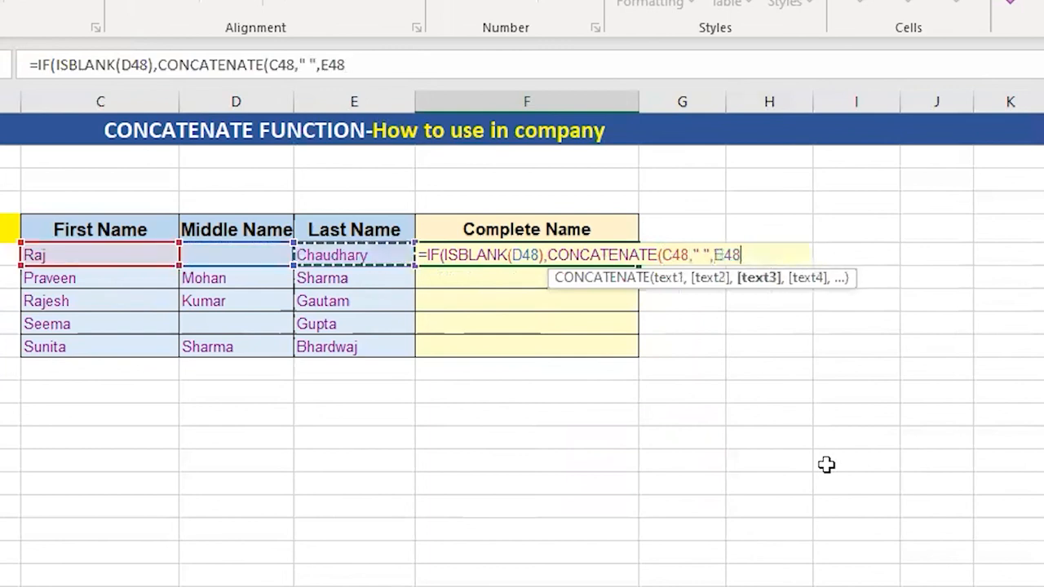
text(),)
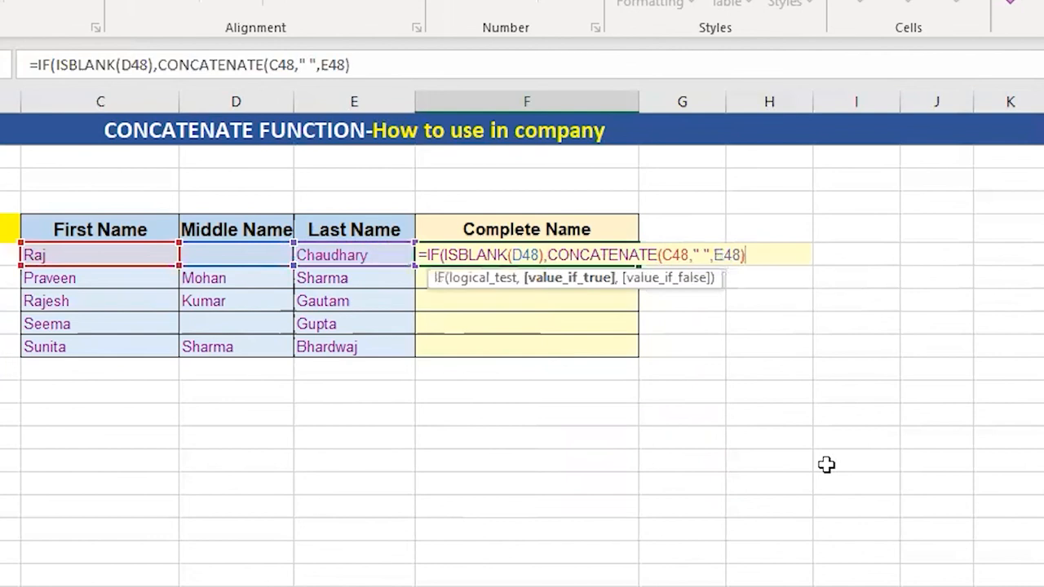
- Finish the F48 formula with CONCATENATE(C48," ",D48," ",E48) as the value if false, joining all three names
text(conc)
key(Down)
key(Tab)
key(Left)
key(Left)
key(Left)
text(,")
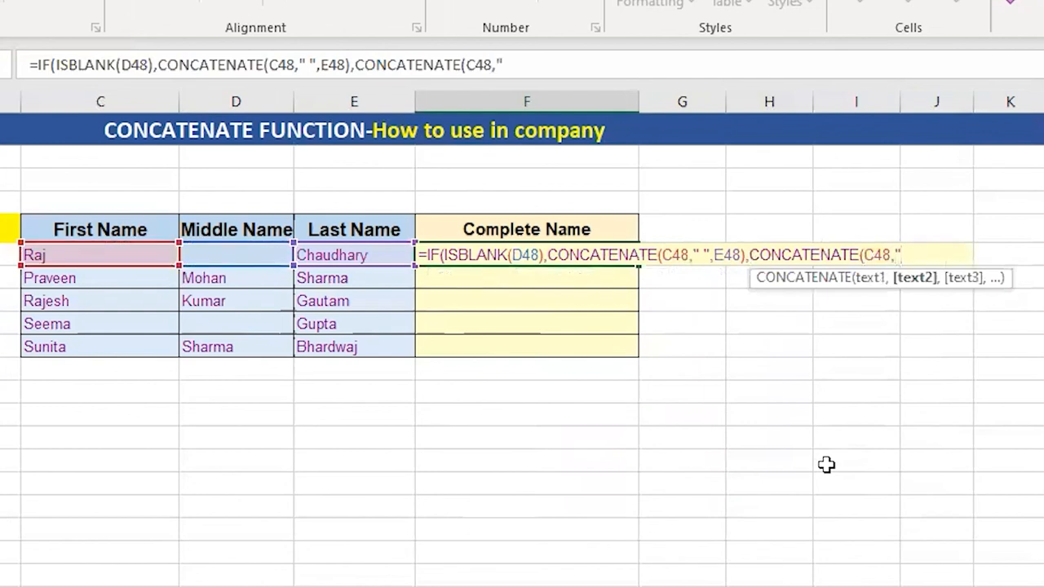
text( ",)
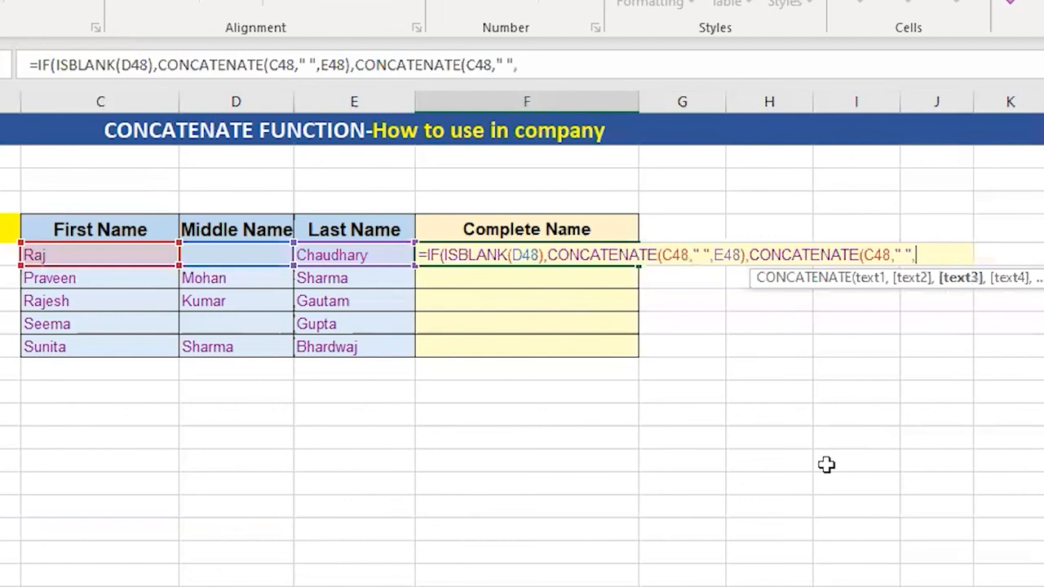
key(Left)
key(Left)
key(Left)
key(Right)
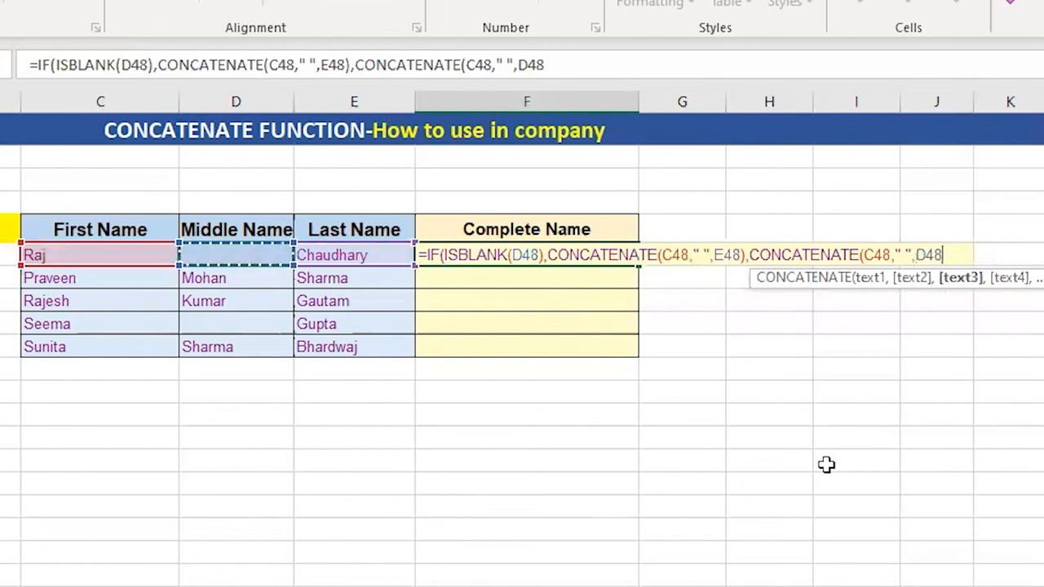
text(," ",)
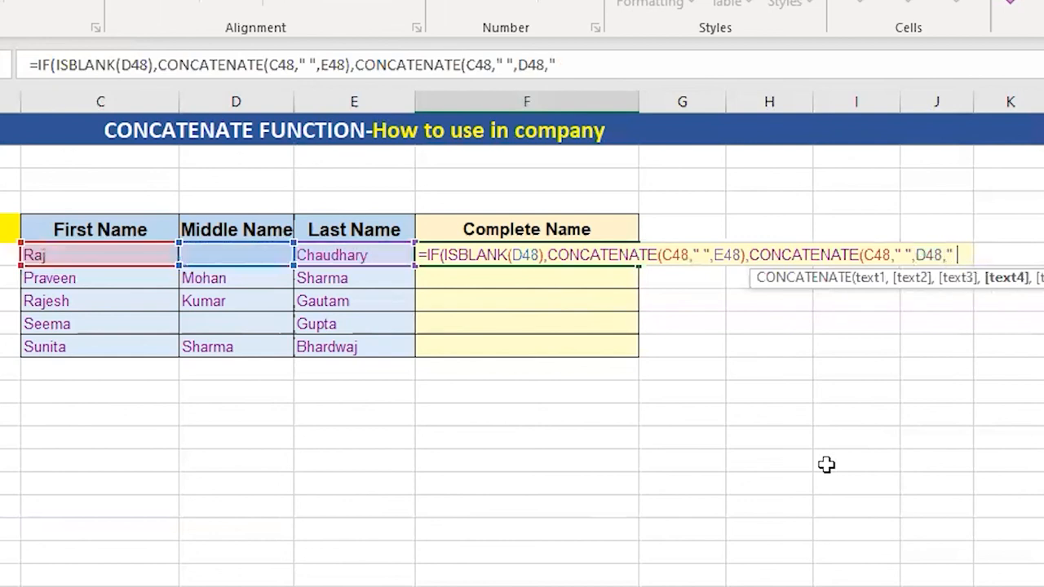
key(Left)
key(Left)
key(Right)
text()))
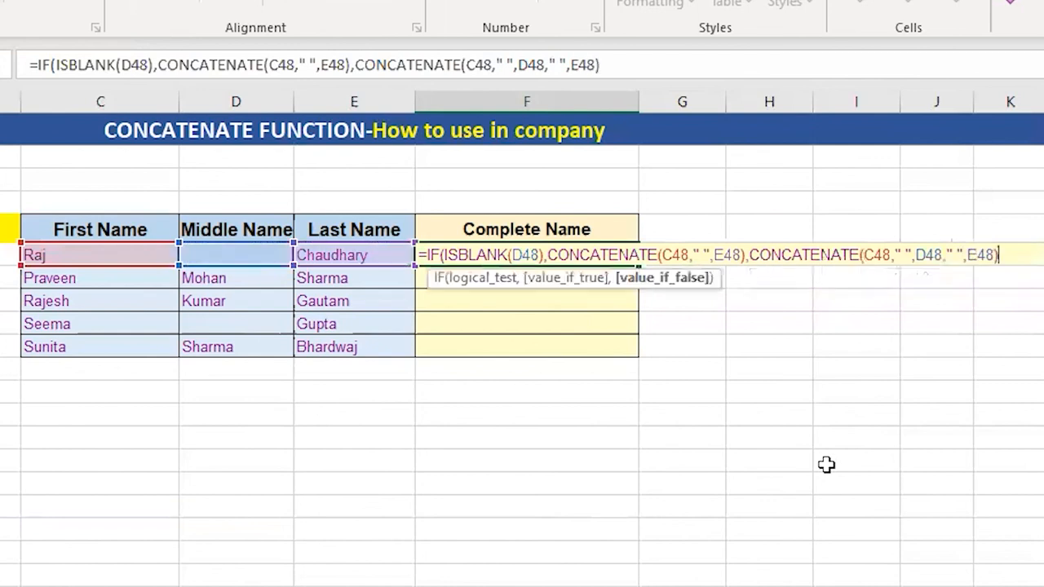
key(ctrl+Return)
- Copy the complete name formula from F48 to F49 through F52
key(ctrl+c)
key(Down)
key(shift+Down)
key(shift+Down)
key(shift+Down)
key(Return)
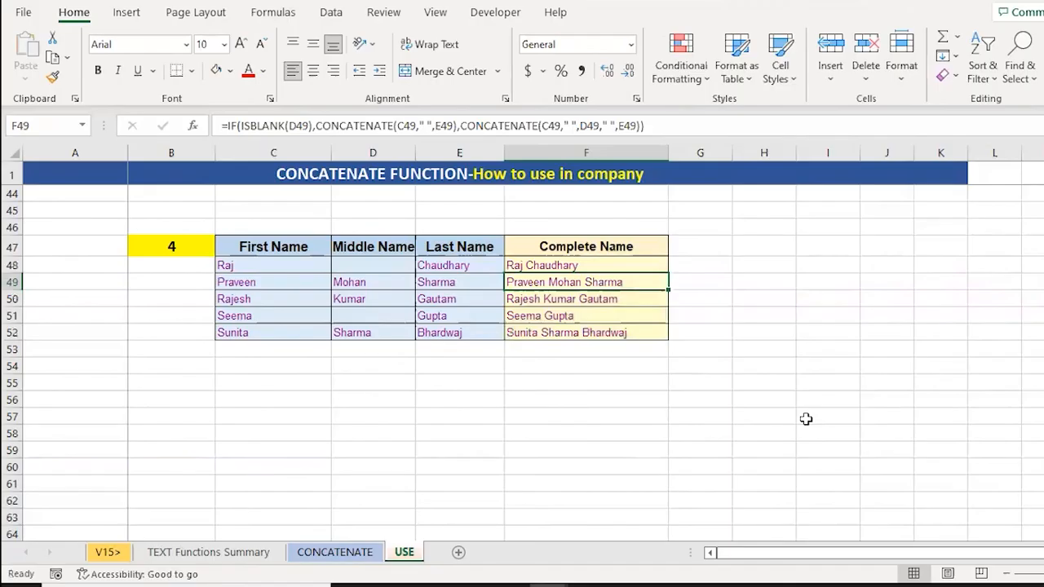
- Compare the middle name cells in rows 48 and 49 with their Complete Name results, ending at F50
key(Up)
key(Left)
key(Left)
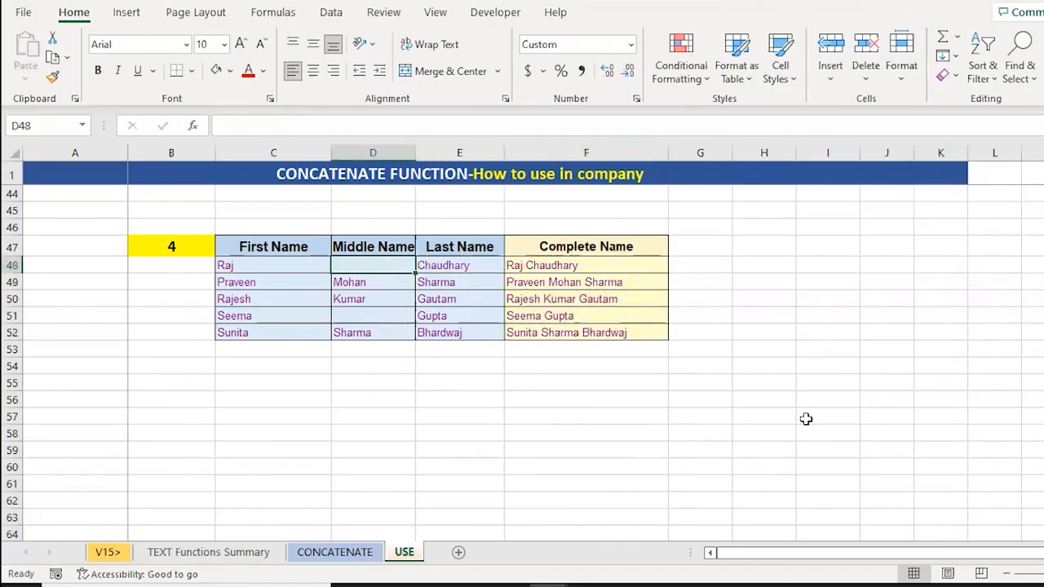
key(Right)
key(Right)
key(Down)
key(Left)
key(Left)
key(Right)
key(Right)
key(Down)
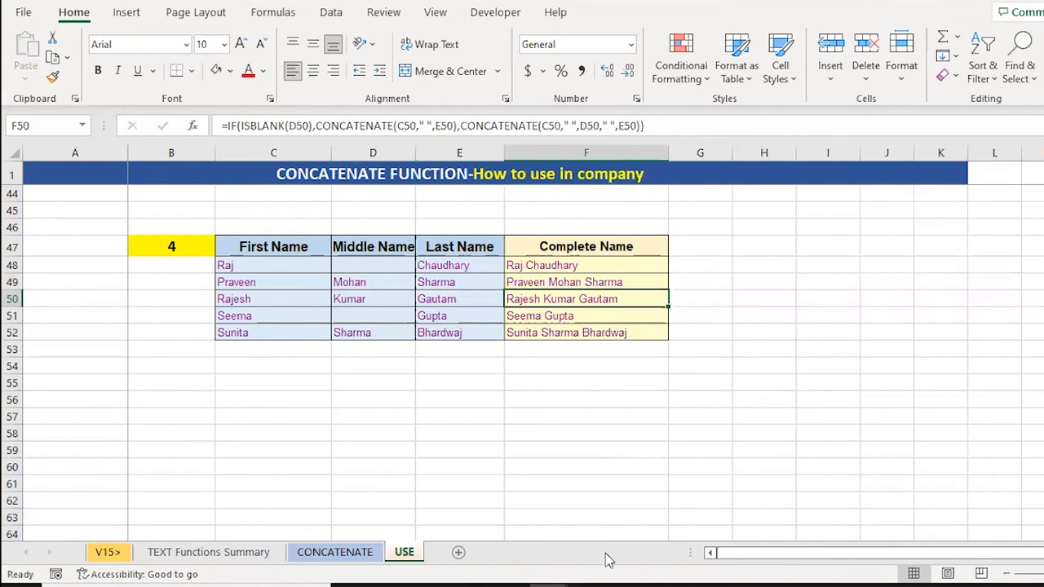
- Show the TEXT Functions Summary sheet with its list of Excel text functions
click(200, 558)
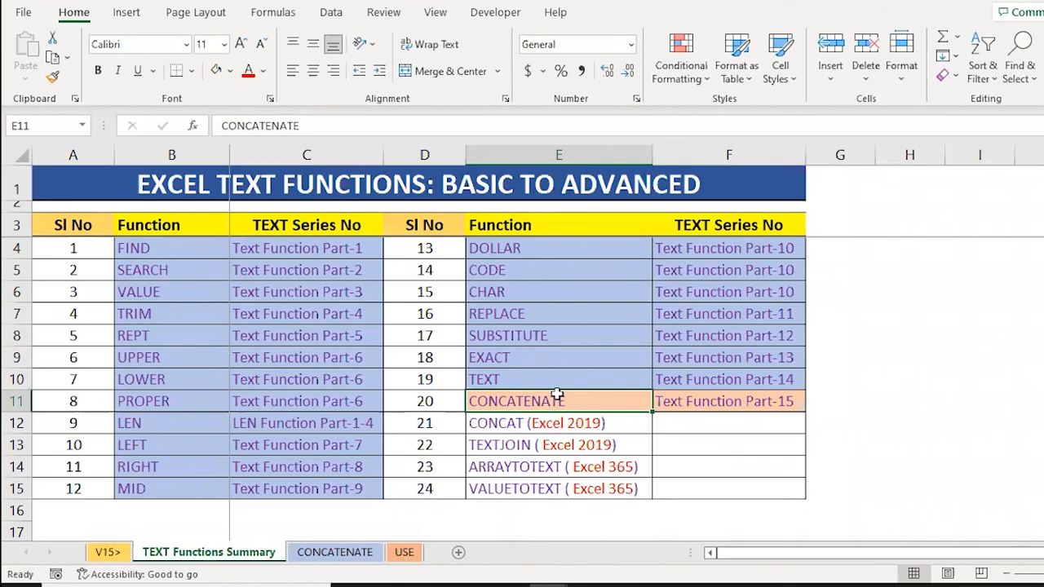